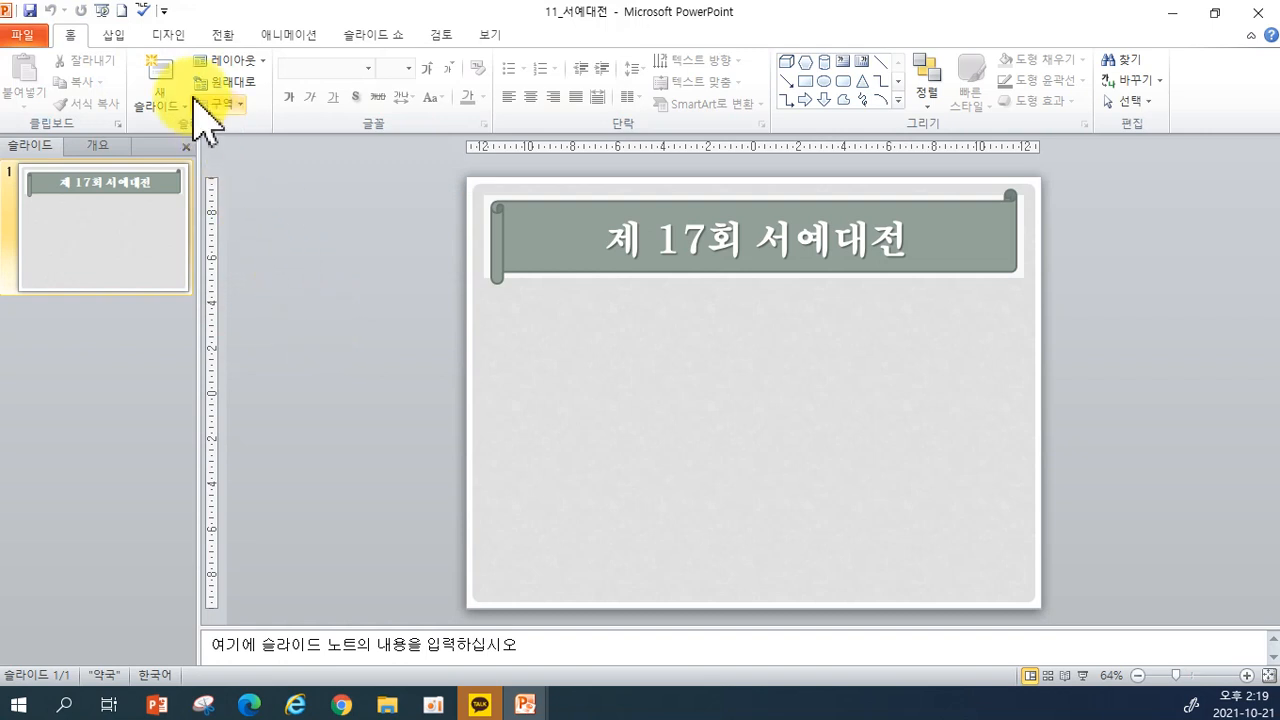
- Draw a round diagonal corner rectangle about 3.6 cm high and 5.6 cm wide below the title's left part and label it 장려사
left_click(118, 36)
left_click(243, 82)
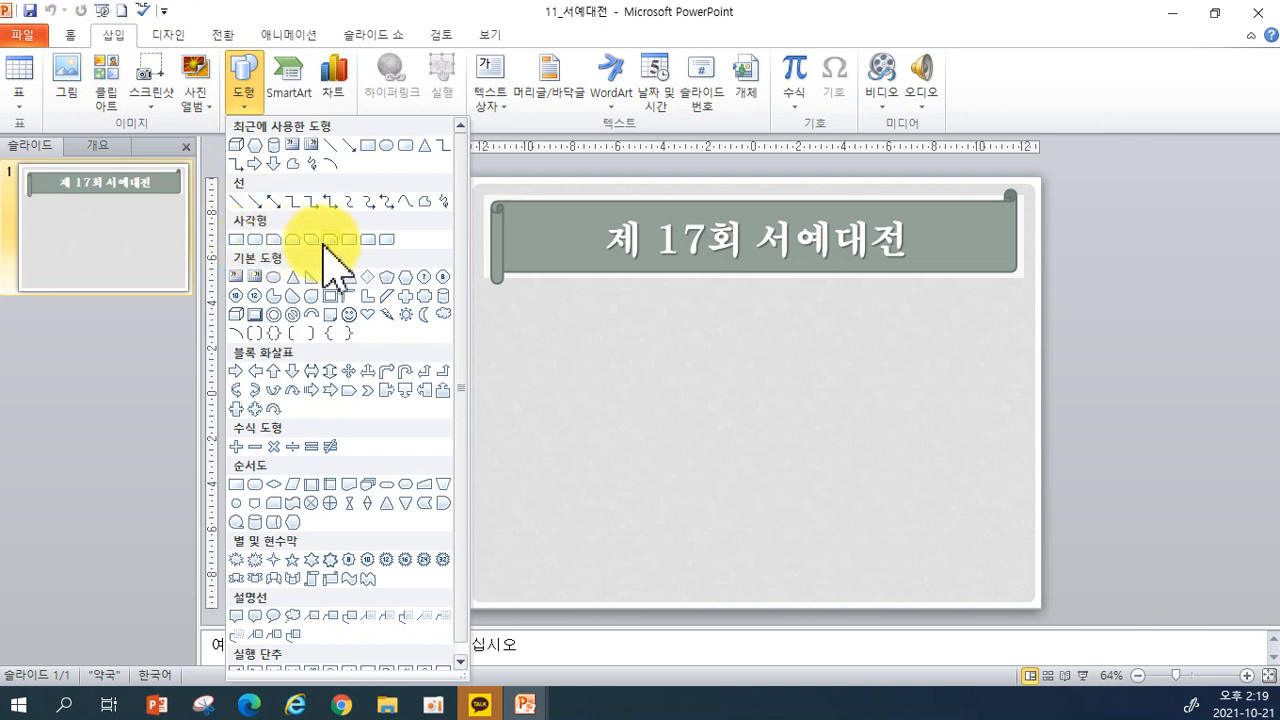
left_click(387, 240)
mouse_move(532, 311)
left_mouse_down()
mouse_move(634, 357)
mouse_move(656, 394)
left_mouse_up()
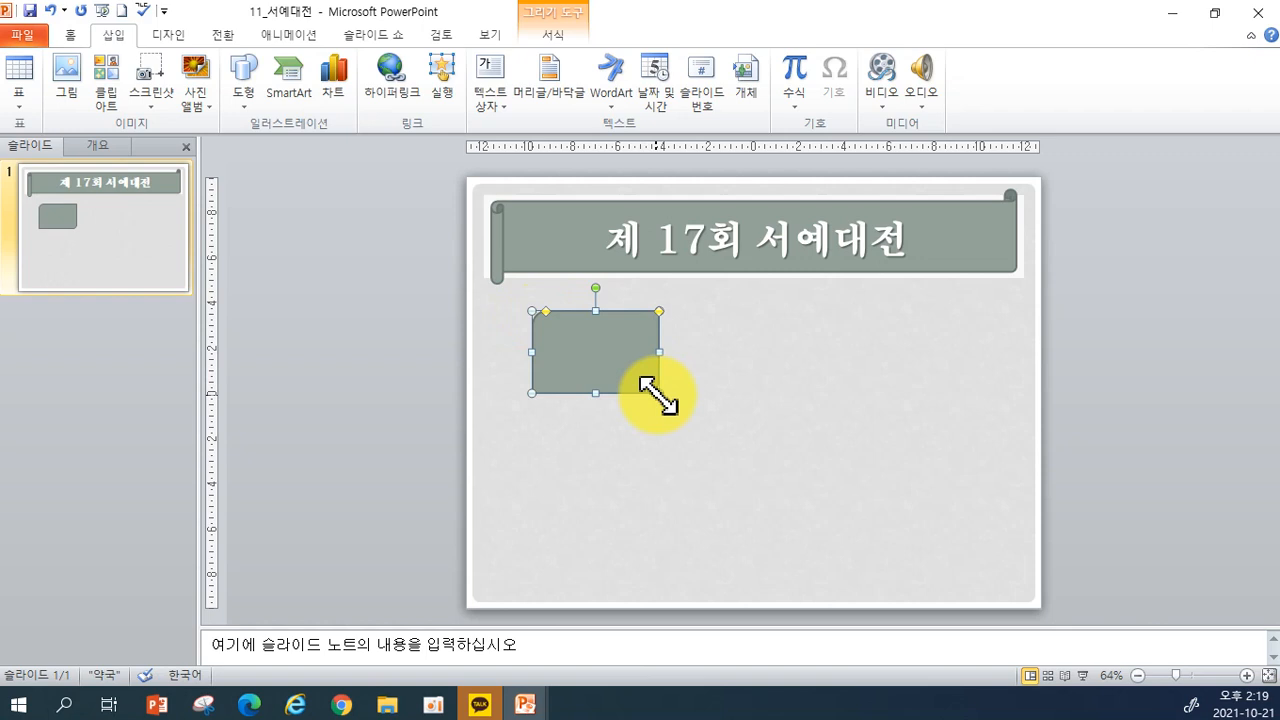
type("wkdfu")
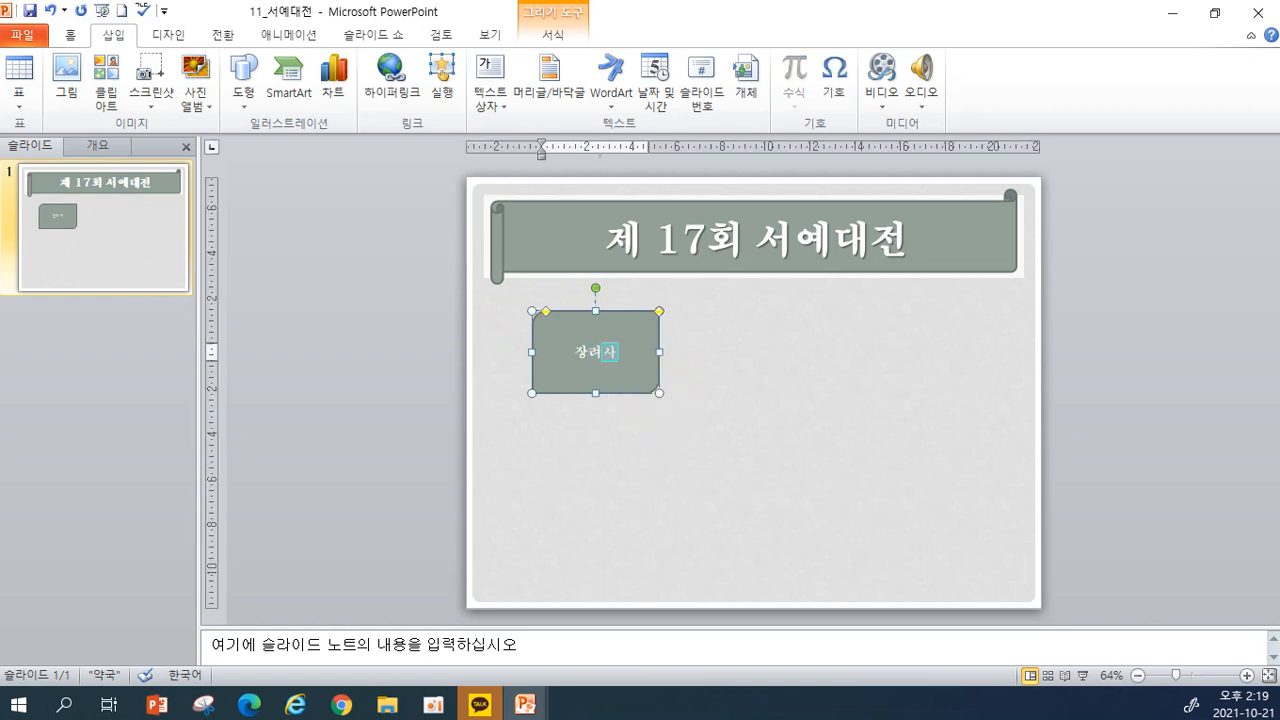
type("tk")
left_click(543, 377)
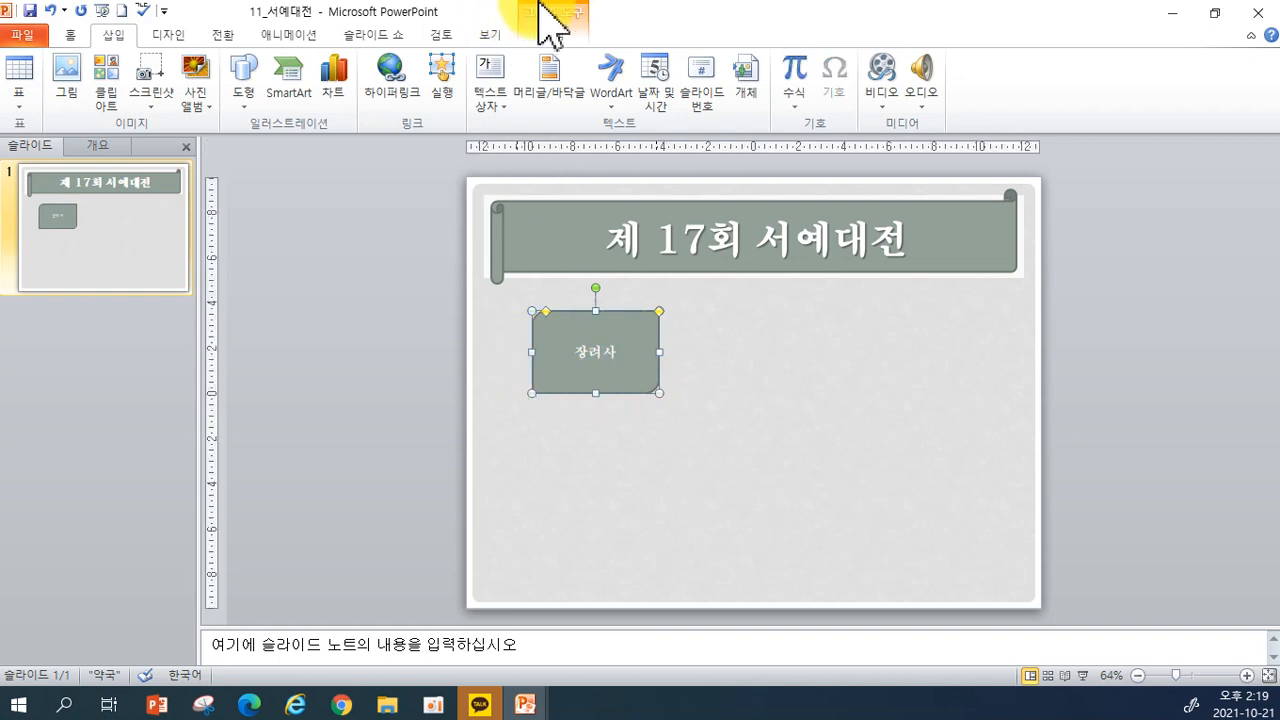
- Apply the glossy olive-gold preset style to the rectangle and correct its text to 장려상
left_click(548, 38)
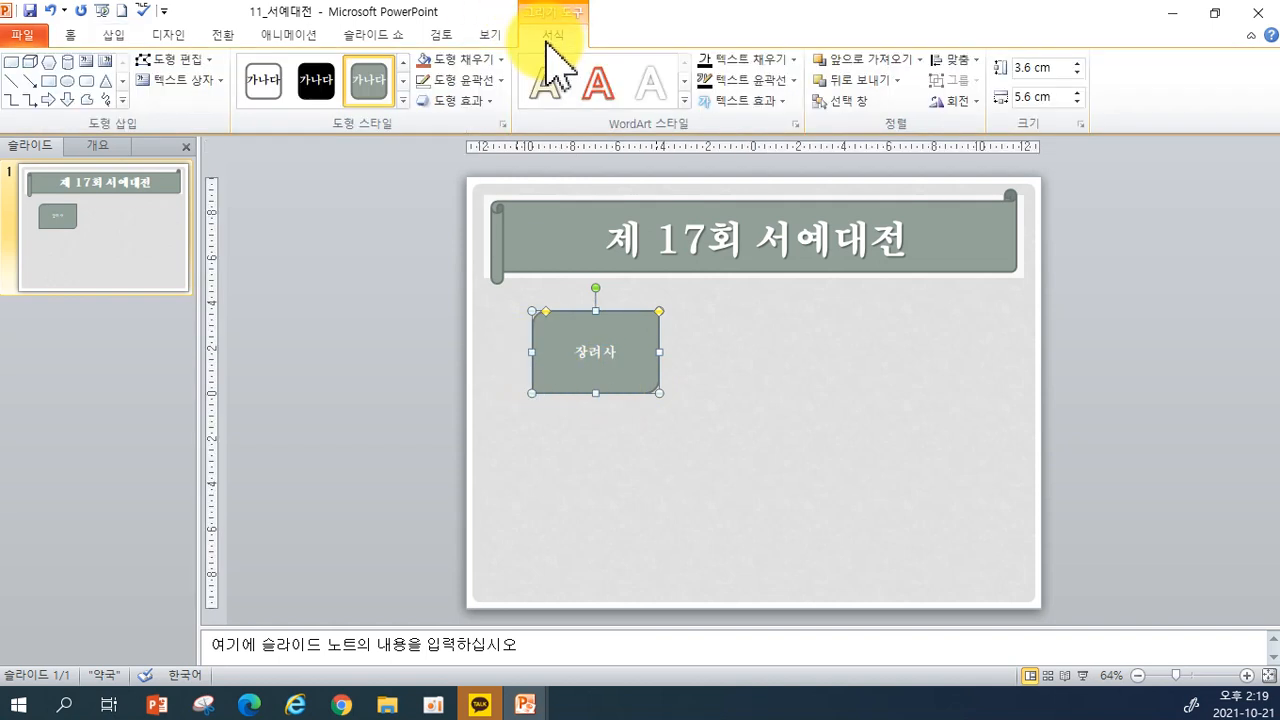
left_click(403, 100)
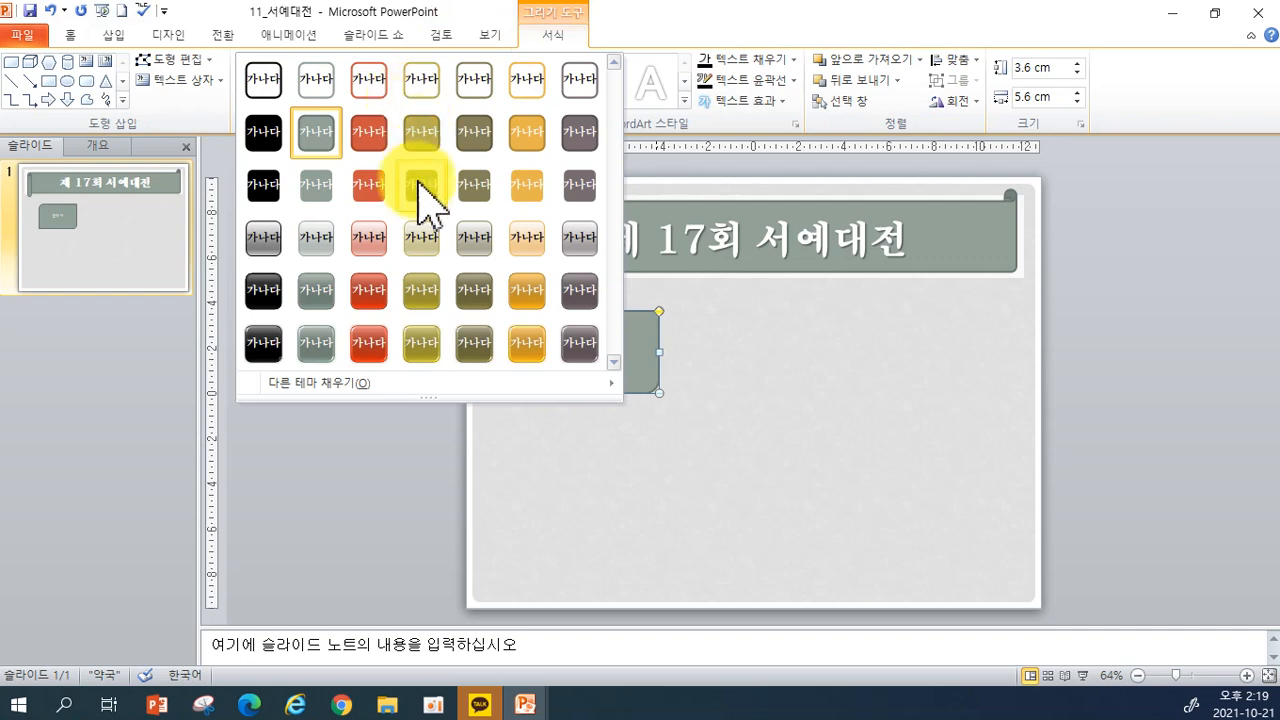
left_click(423, 345)
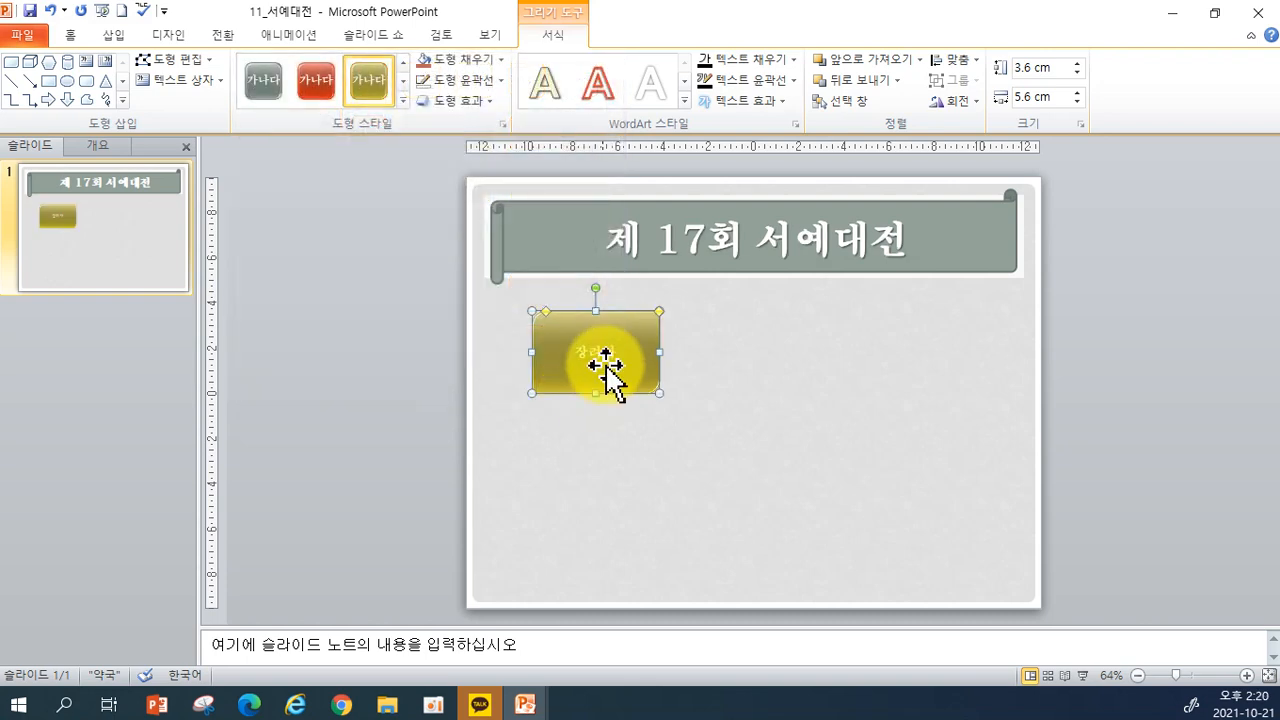
double_click(609, 352)
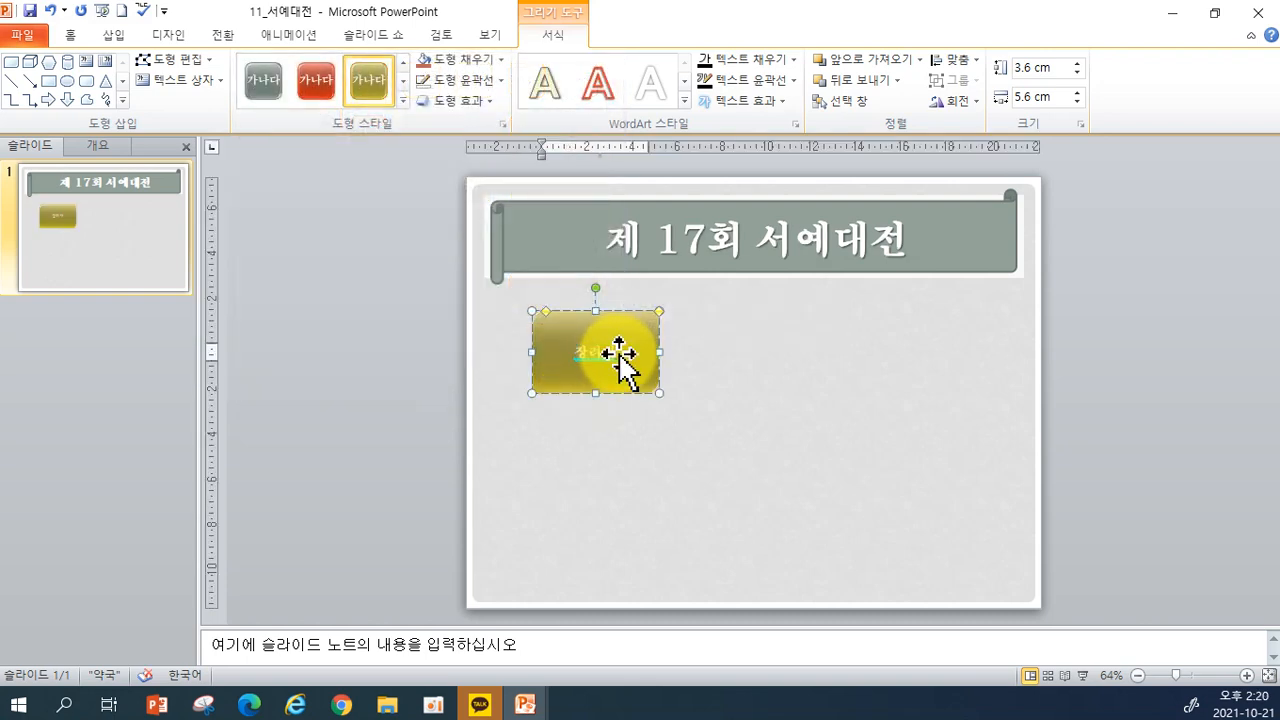
type("장려ㅅ")
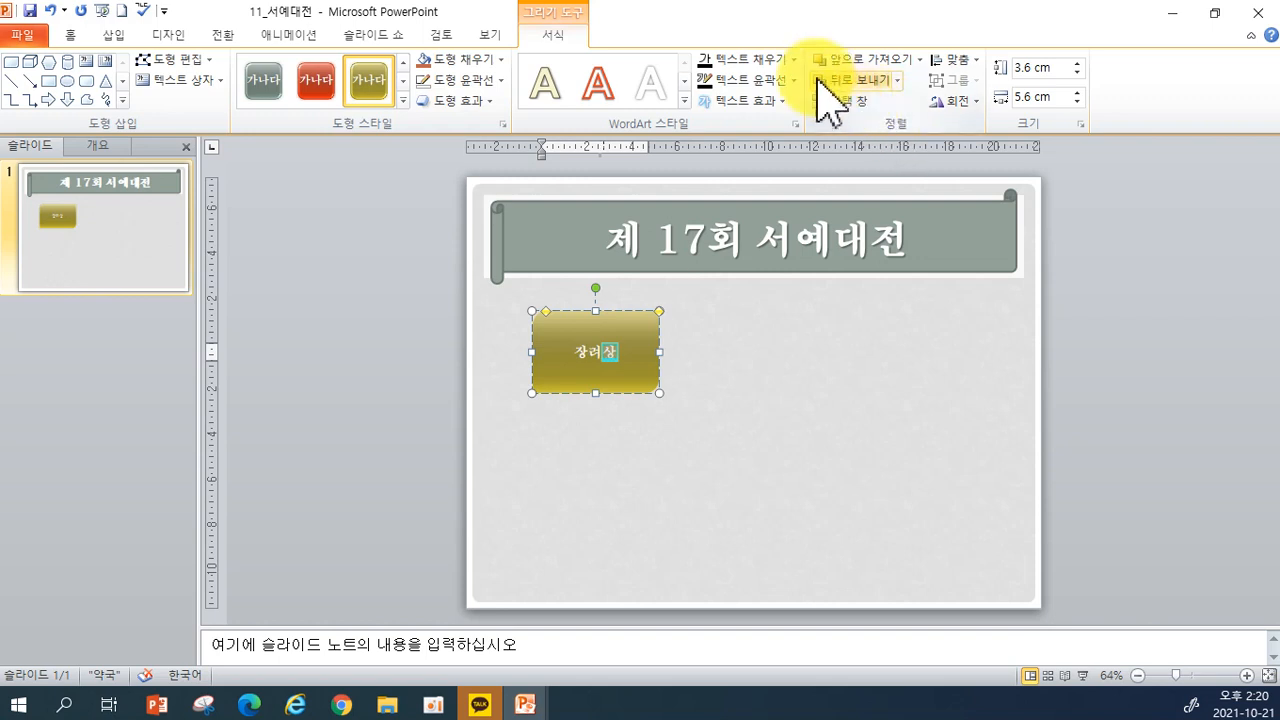
left_click(628, 386)
left_click_drag(636, 378, 938, 386)
left_click(651, 371, "shift")
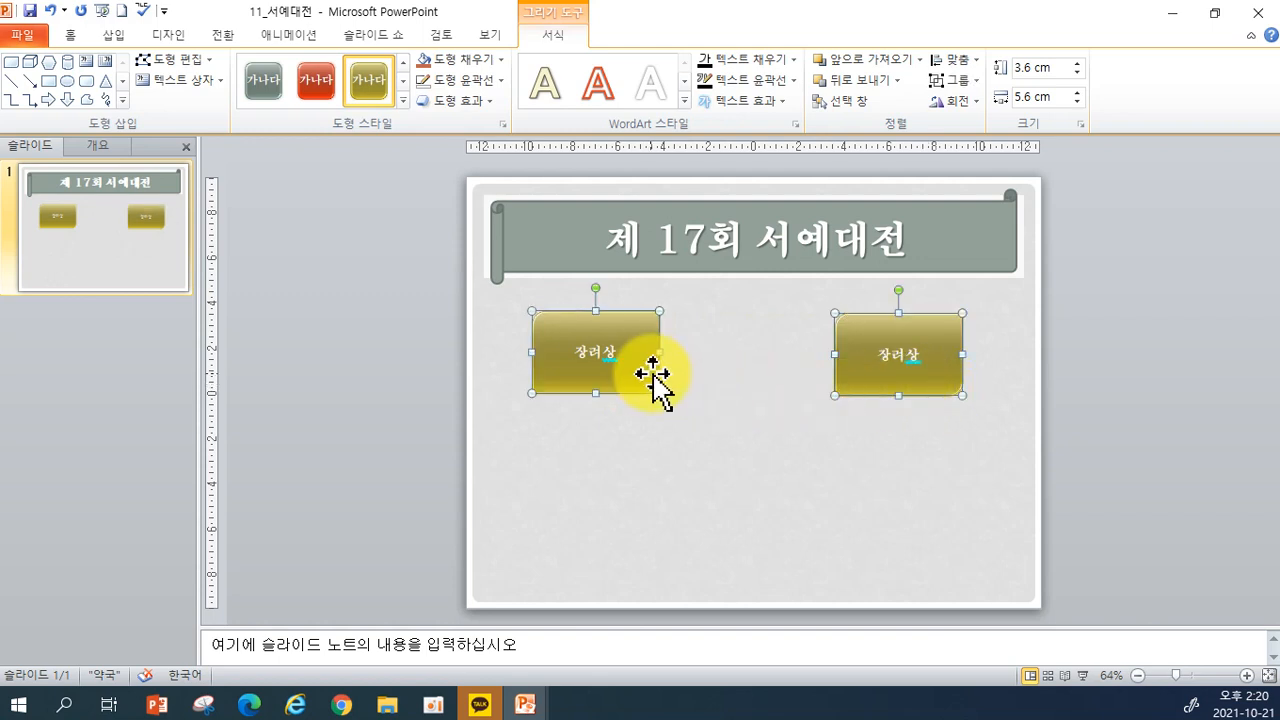
left_click_drag(643, 389, 630, 534)
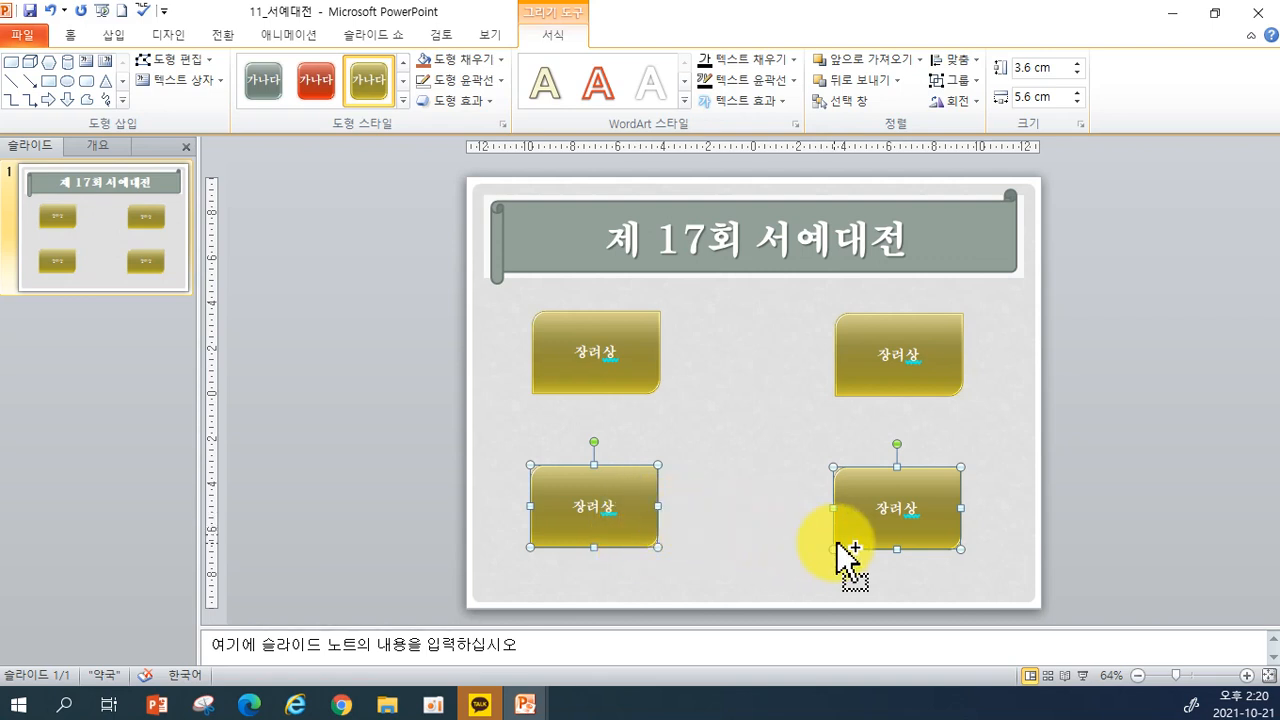
key("ctrl+z")
left_click(789, 485)
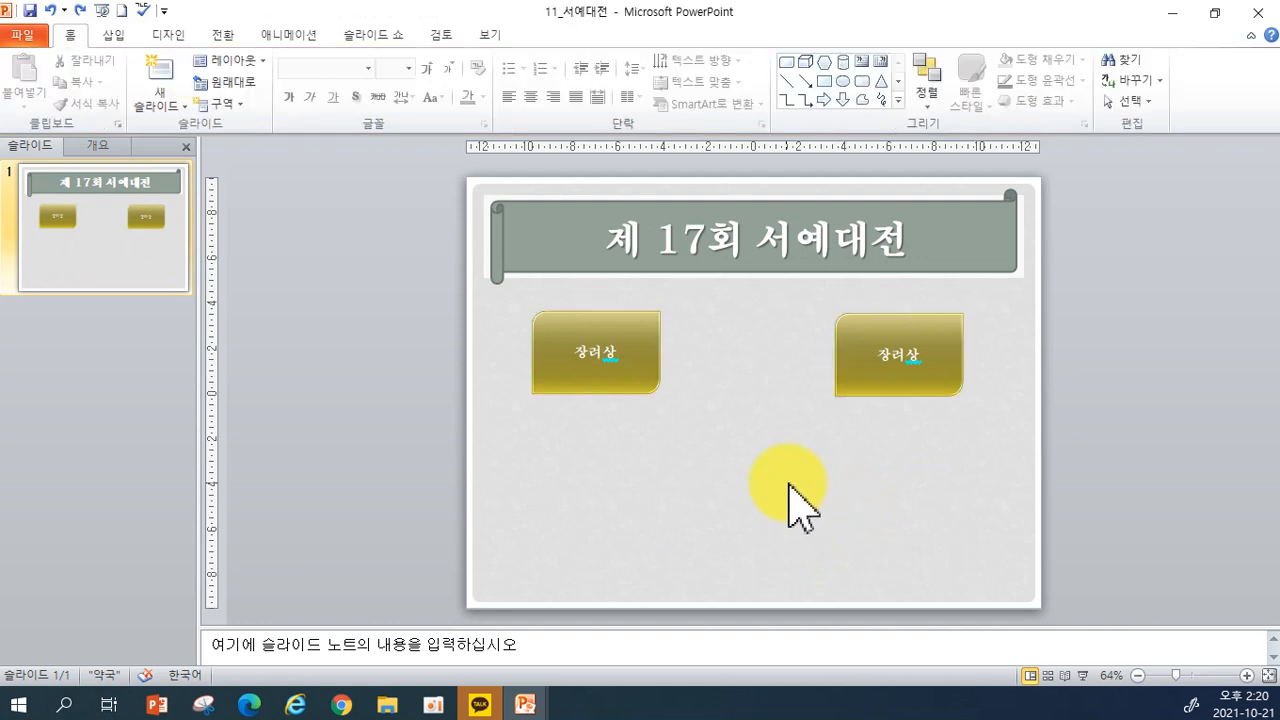
left_click(898, 362)
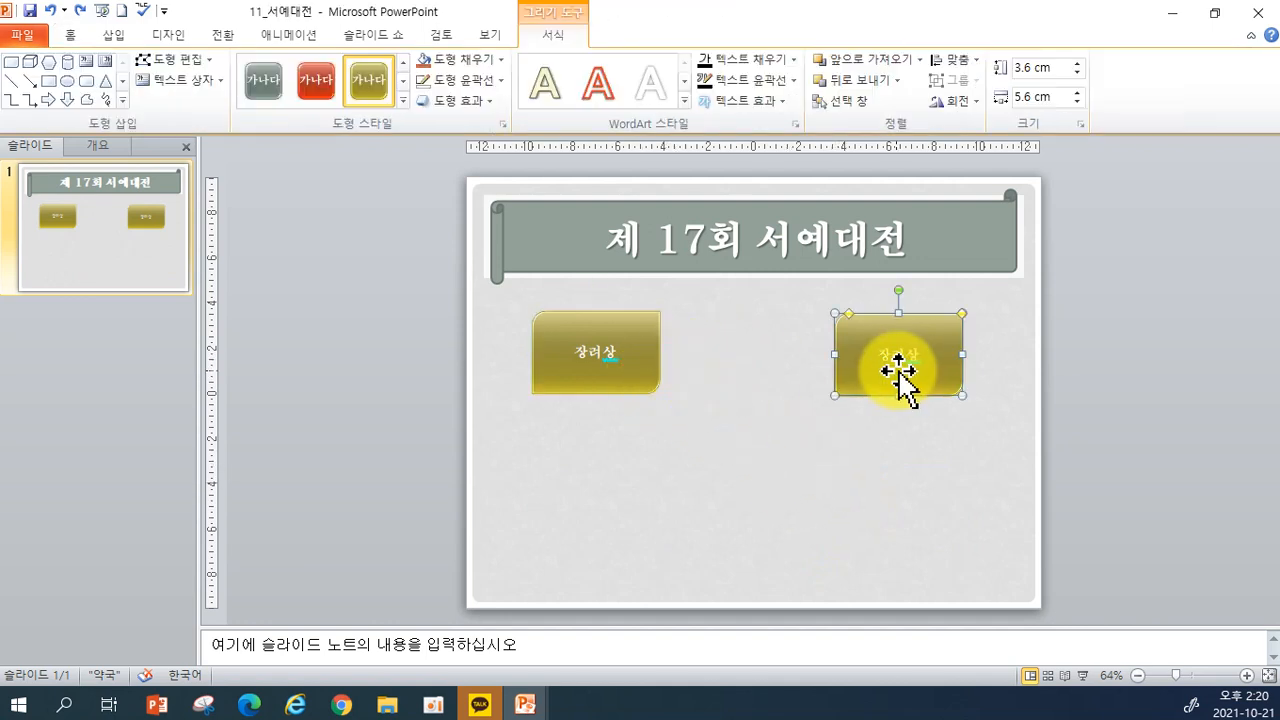
key("Delete")
- Duplicate the 장려상 rectangle straight across to the slide's right side, and copy both rectangles straight down to form a two-by-two layout
left_click(640, 368)
left_click_drag(640, 371, 955, 378)
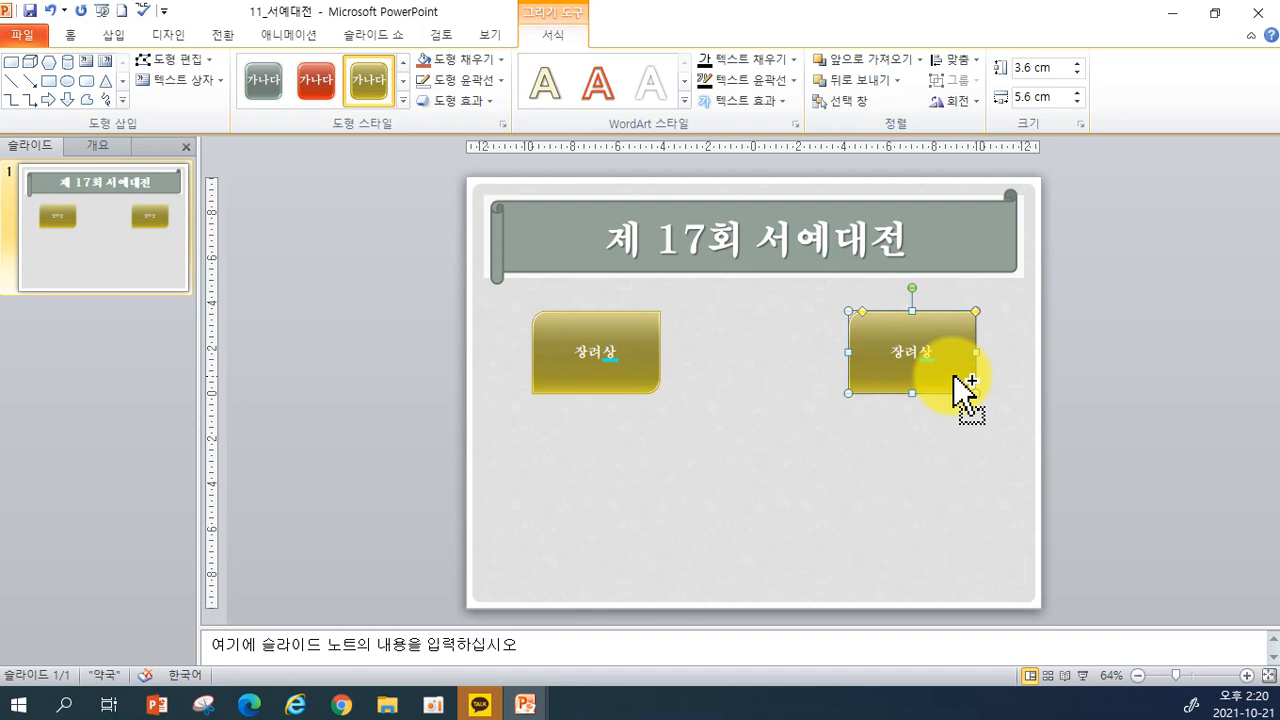
left_click(634, 368, "shift")
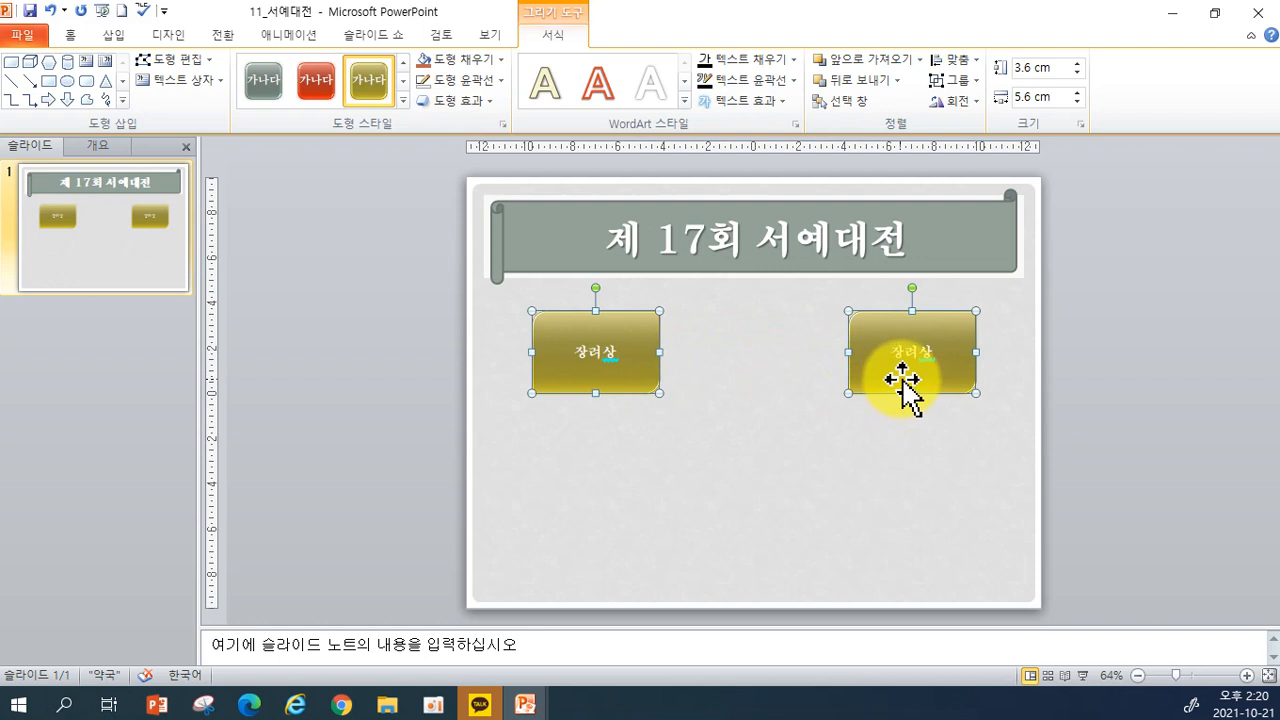
left_click_drag(900, 380, 905, 556)
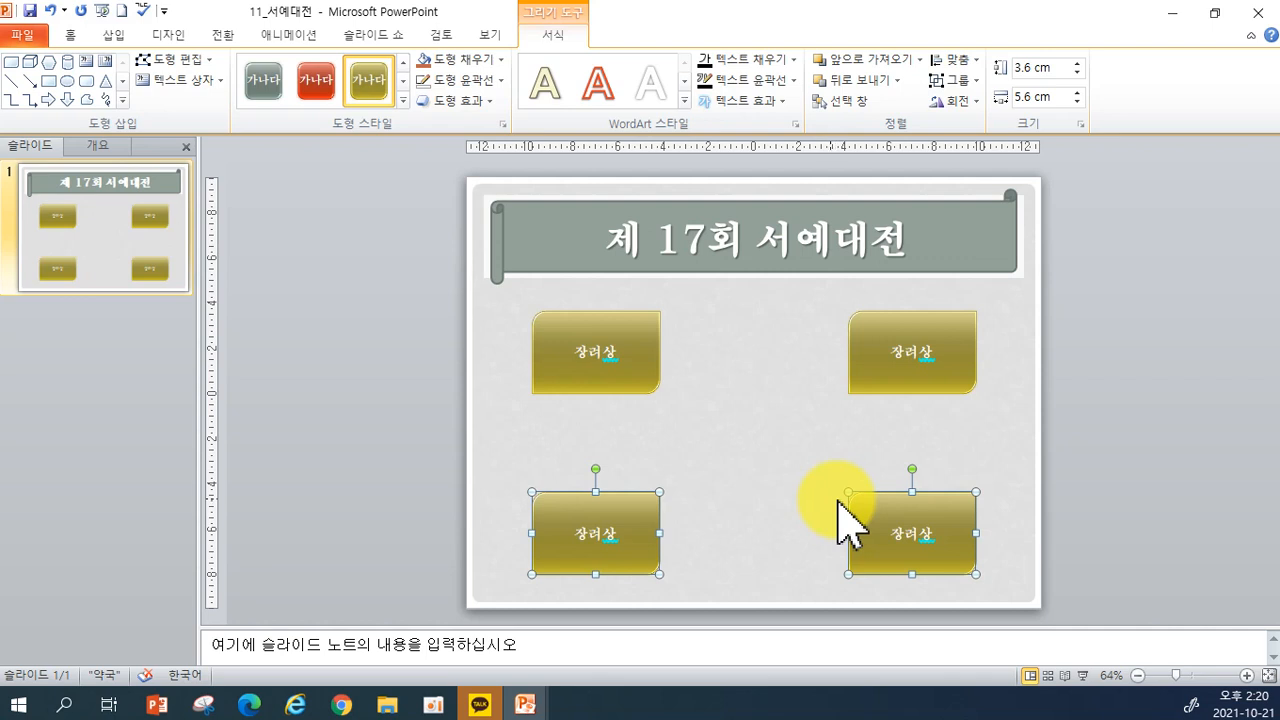
- Draw a diamond about 4.8 cm high and 5.2 cm wide in the space between the four rectangles
left_click(113, 37)
left_click(244, 88)
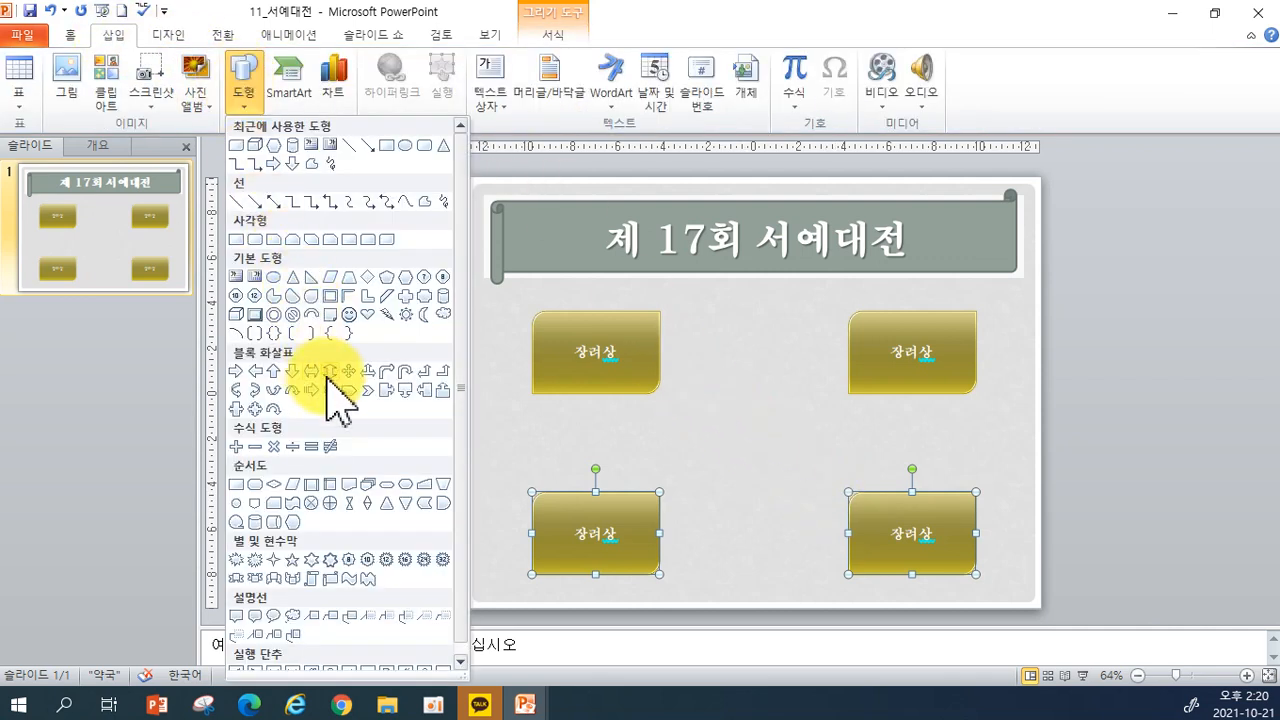
left_click(366, 285)
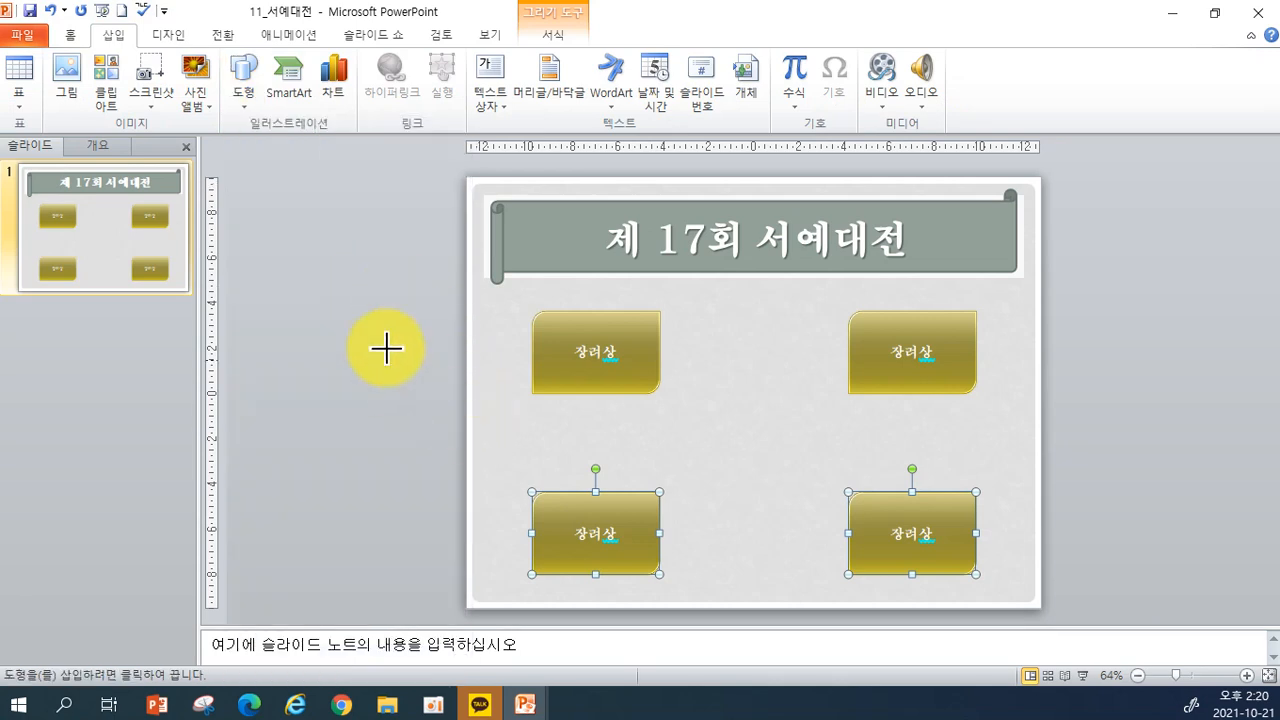
left_click_drag(703, 385, 818, 491)
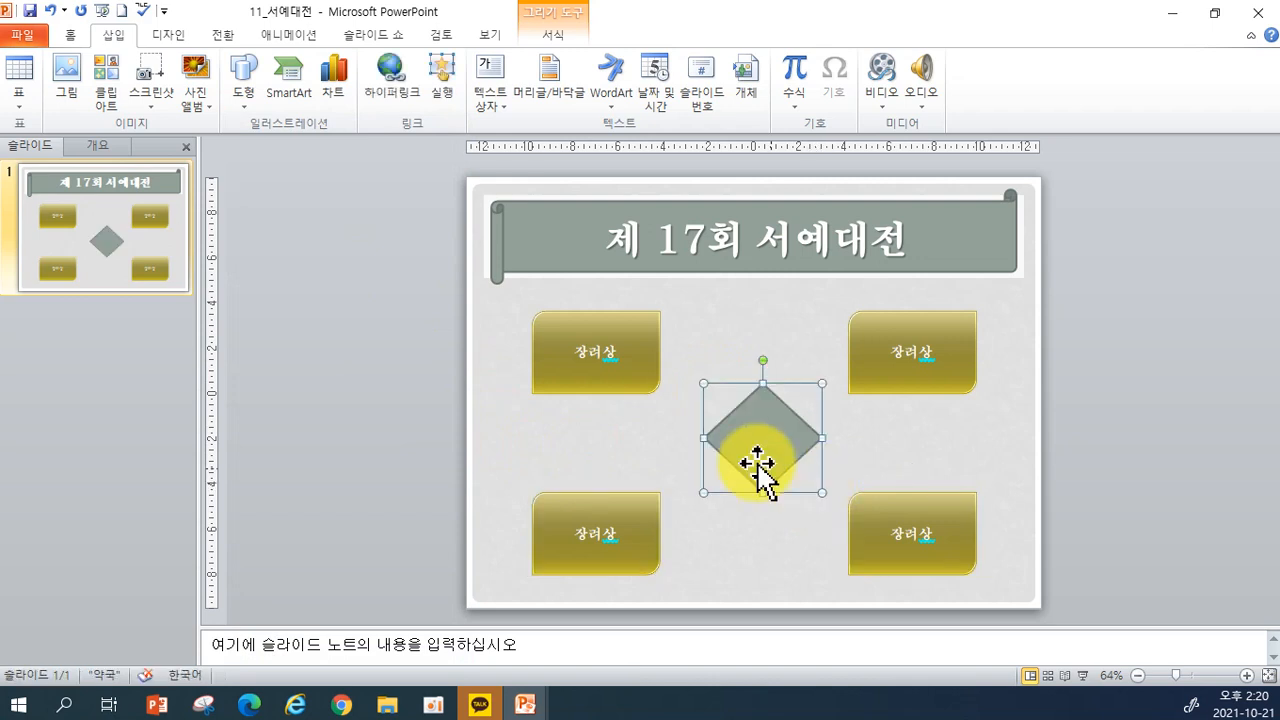
- Apply the glossy red preset style to the diamond and label it 대상
left_click(530, 37)
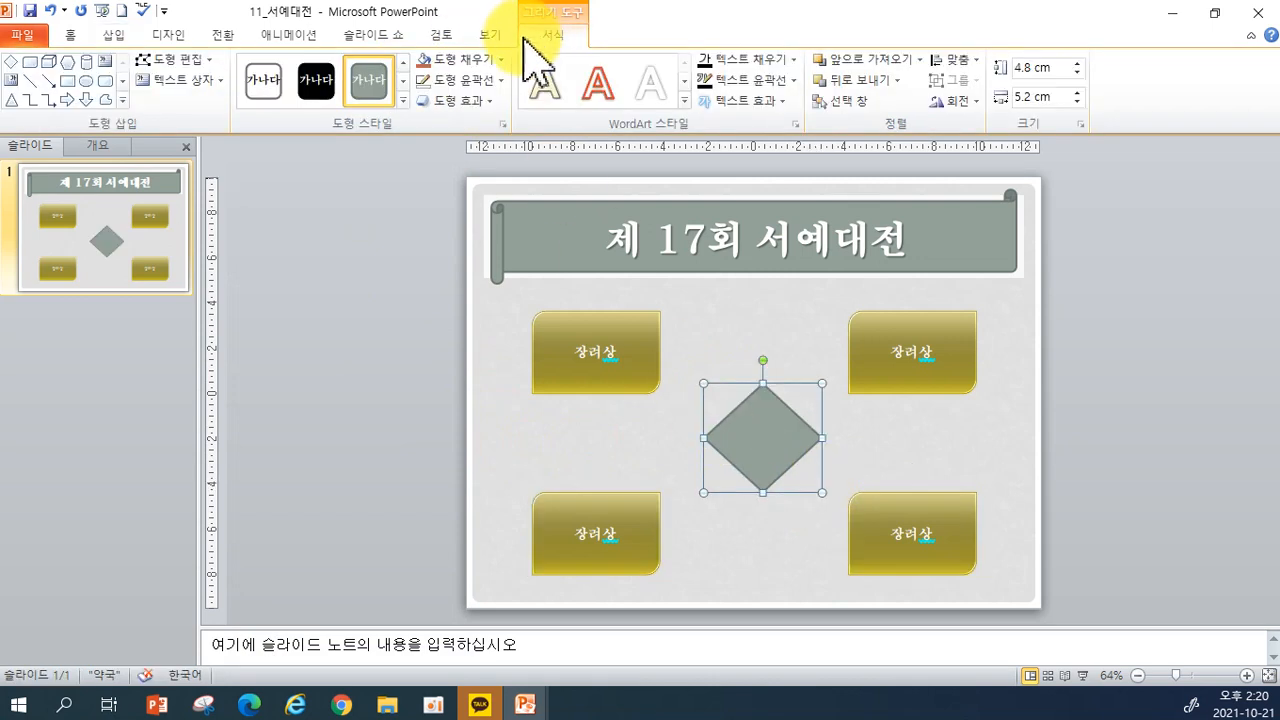
left_click(412, 112)
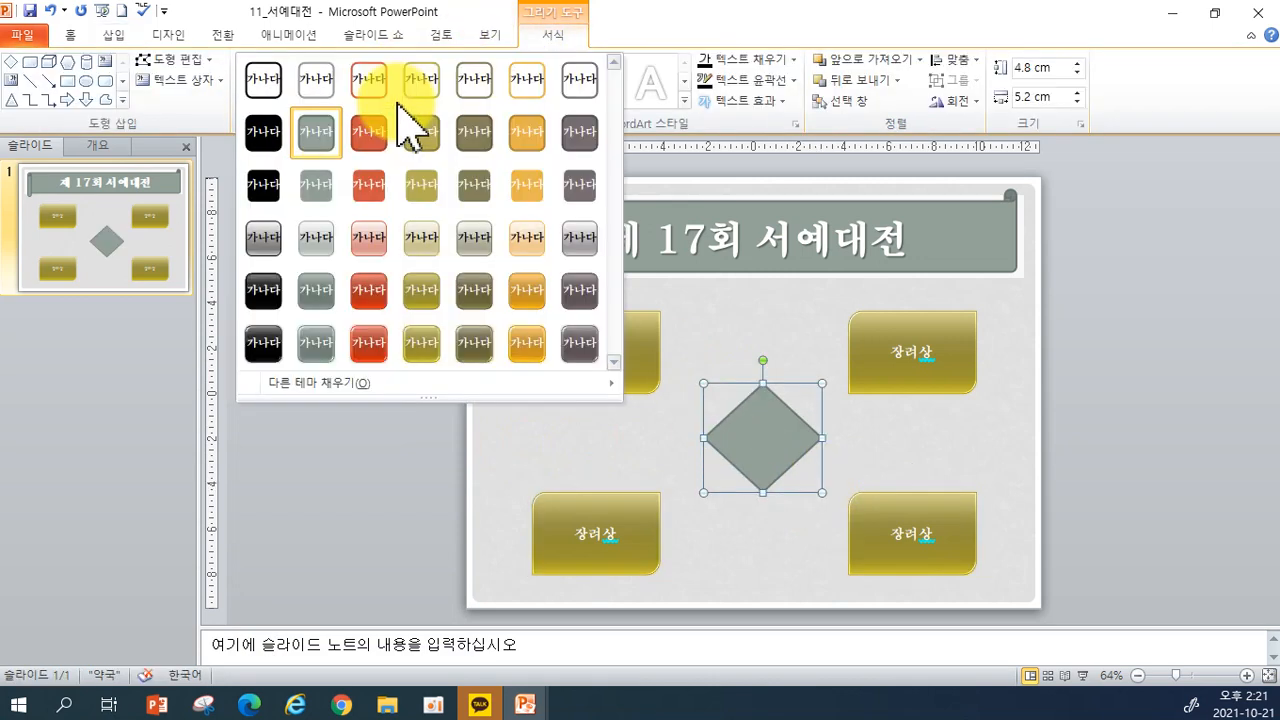
left_click(373, 340)
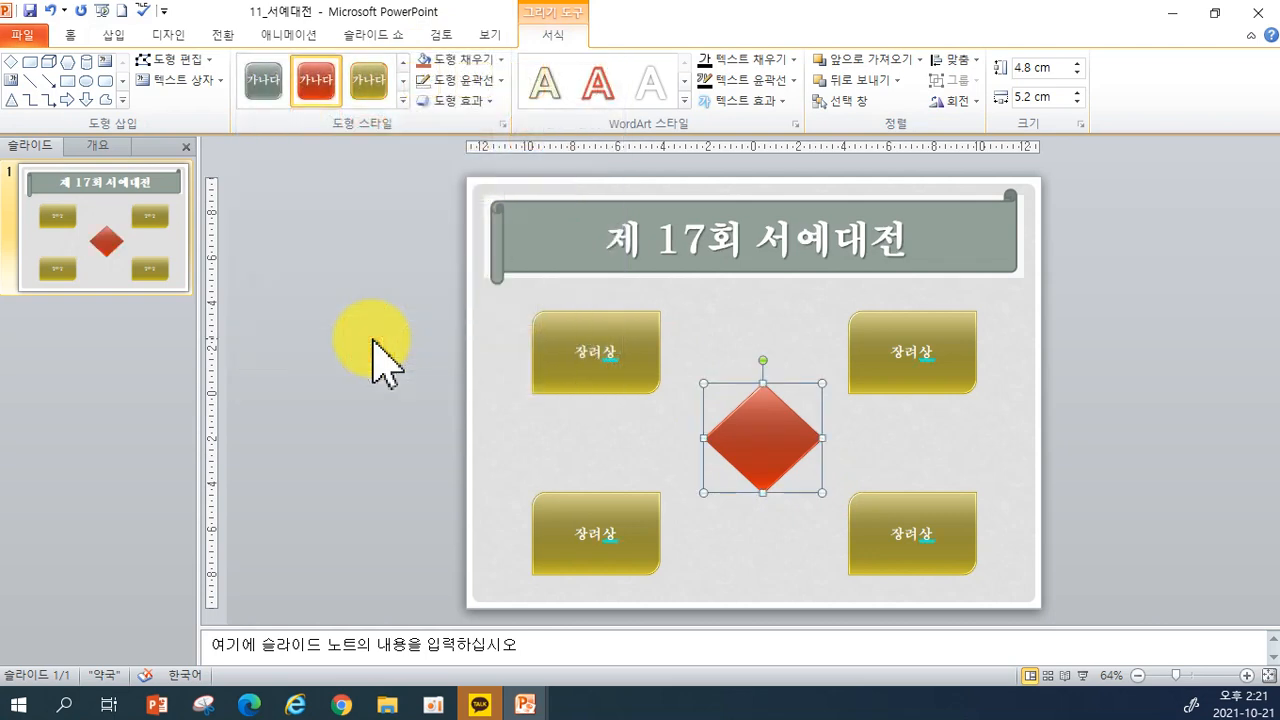
type("댓")
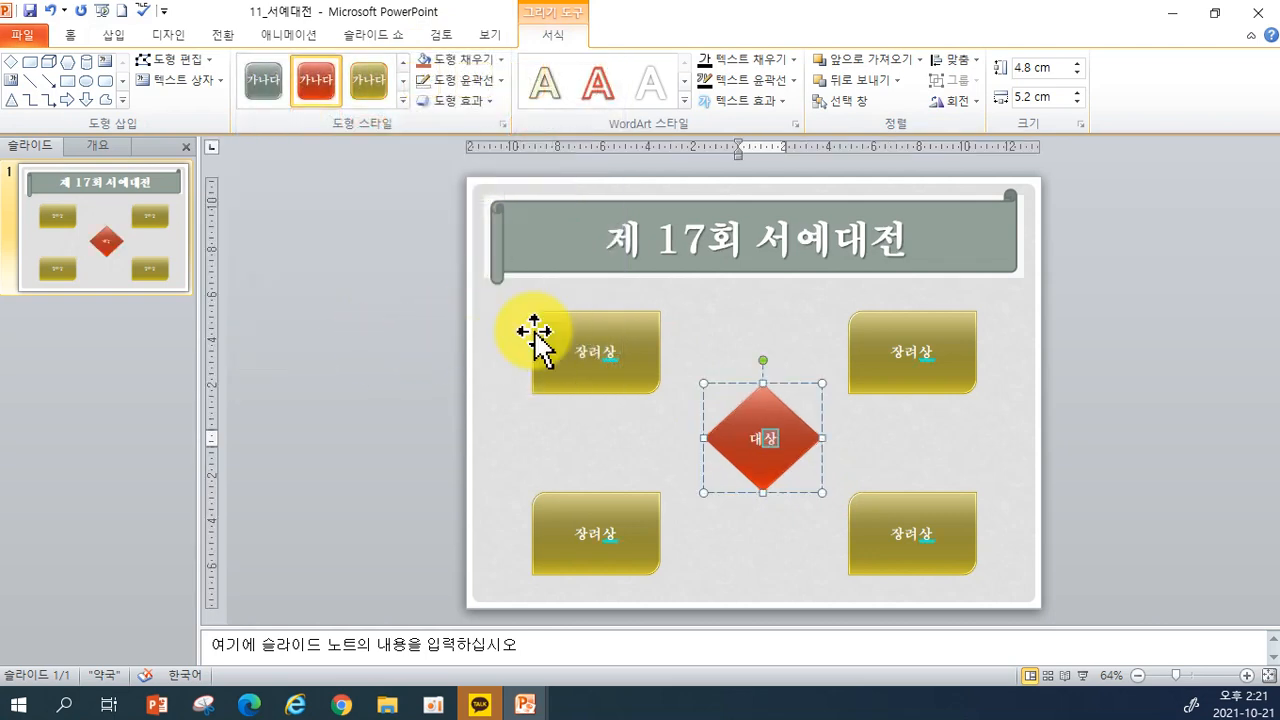
left_click(930, 418)
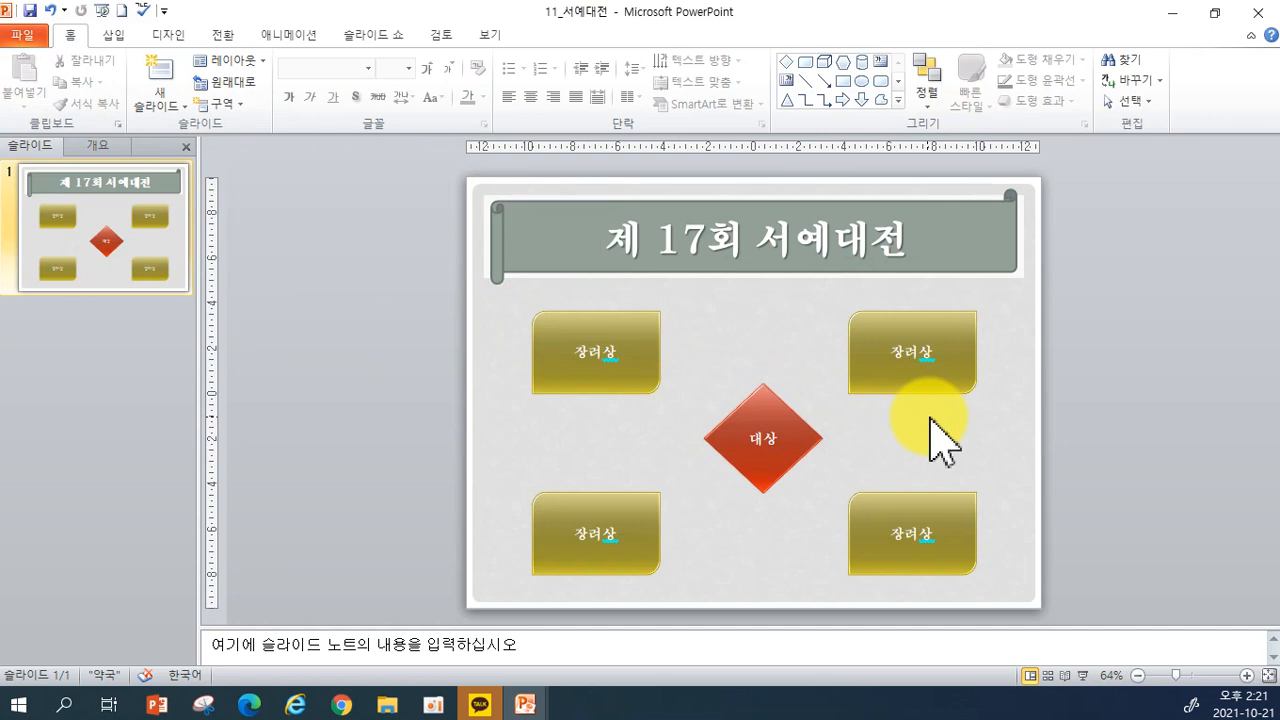
- Relabel the upper-right rectangle 우수상, the lower-left one 으뜸상 and the lower-right one 특별상
double_click(911, 354)
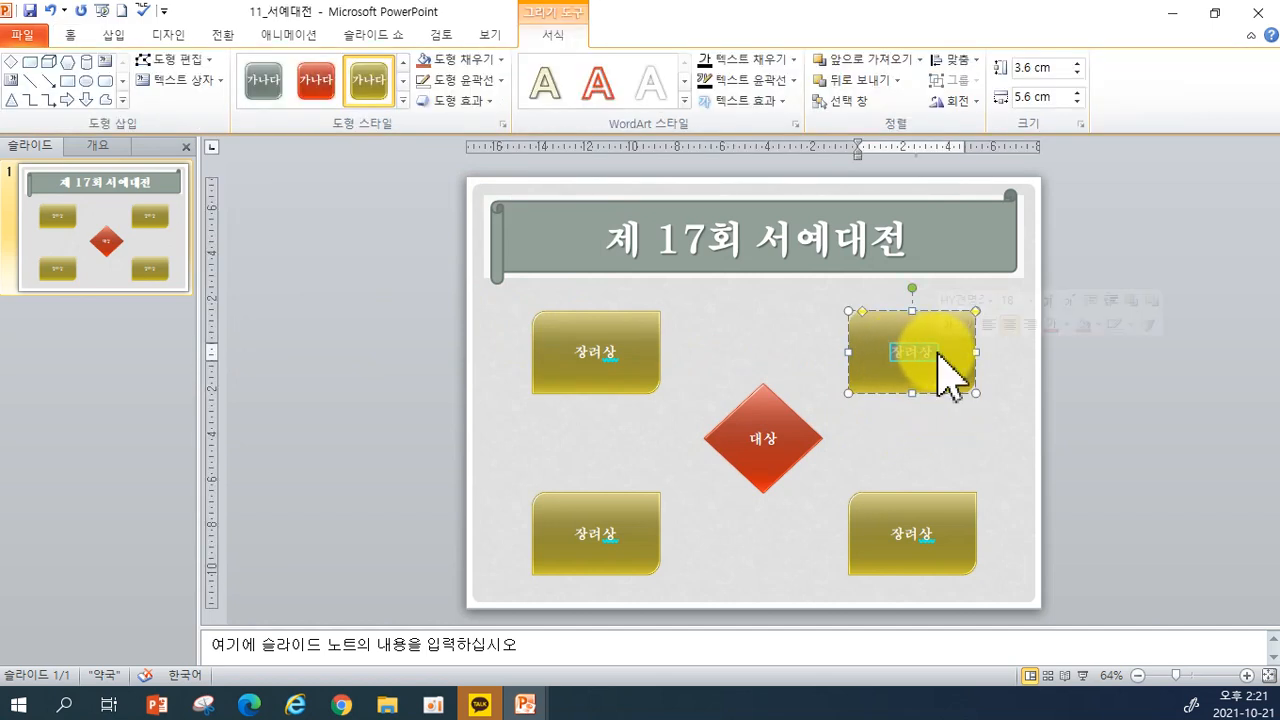
key("Delete")
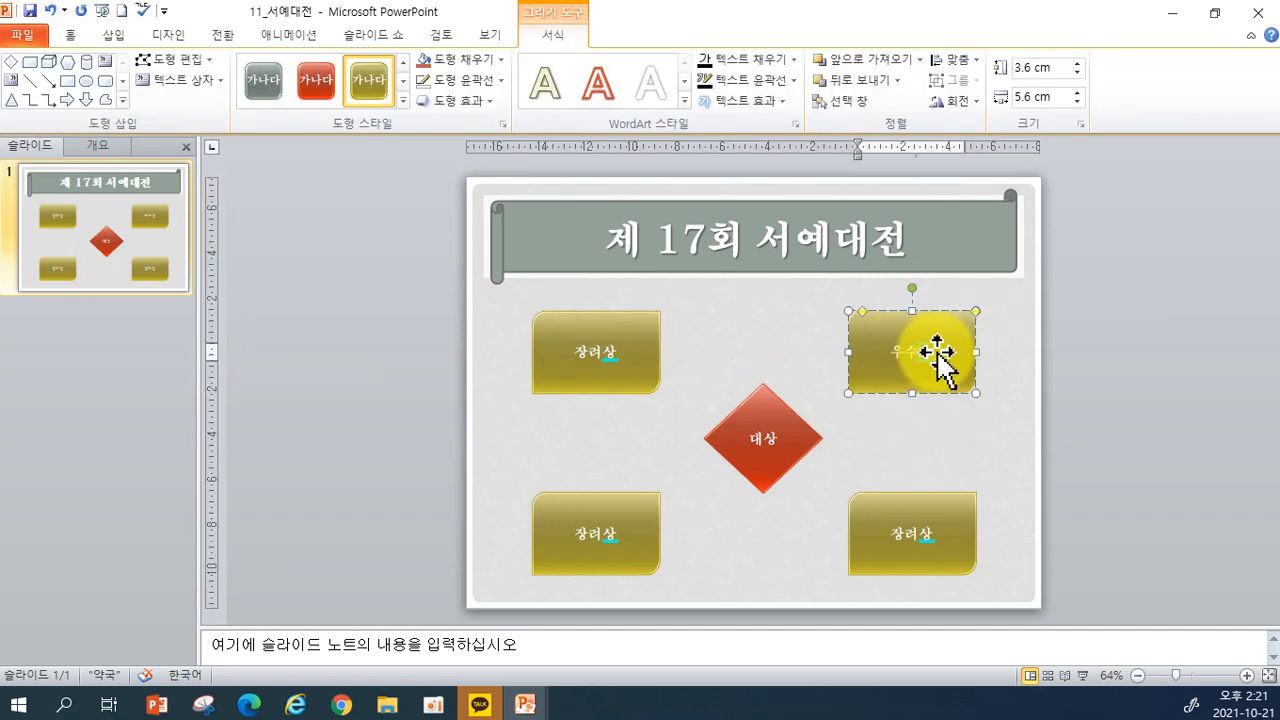
double_click(590, 532)
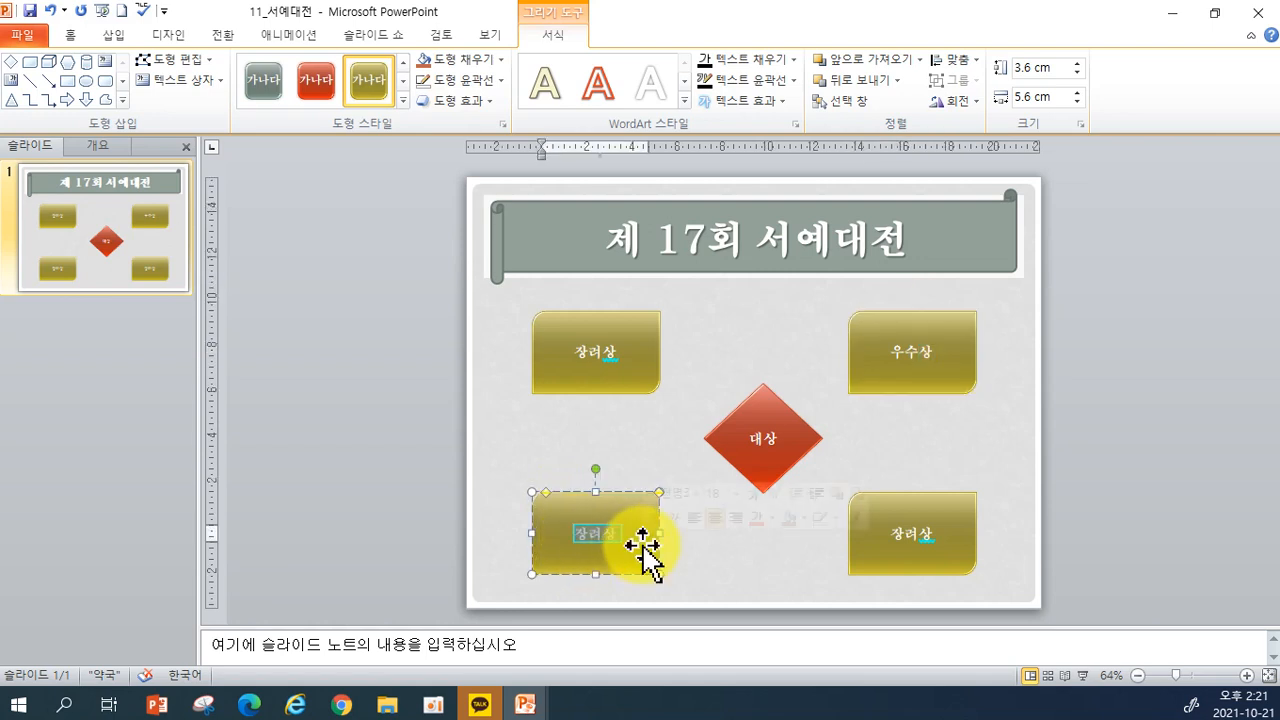
type("ㅇ")
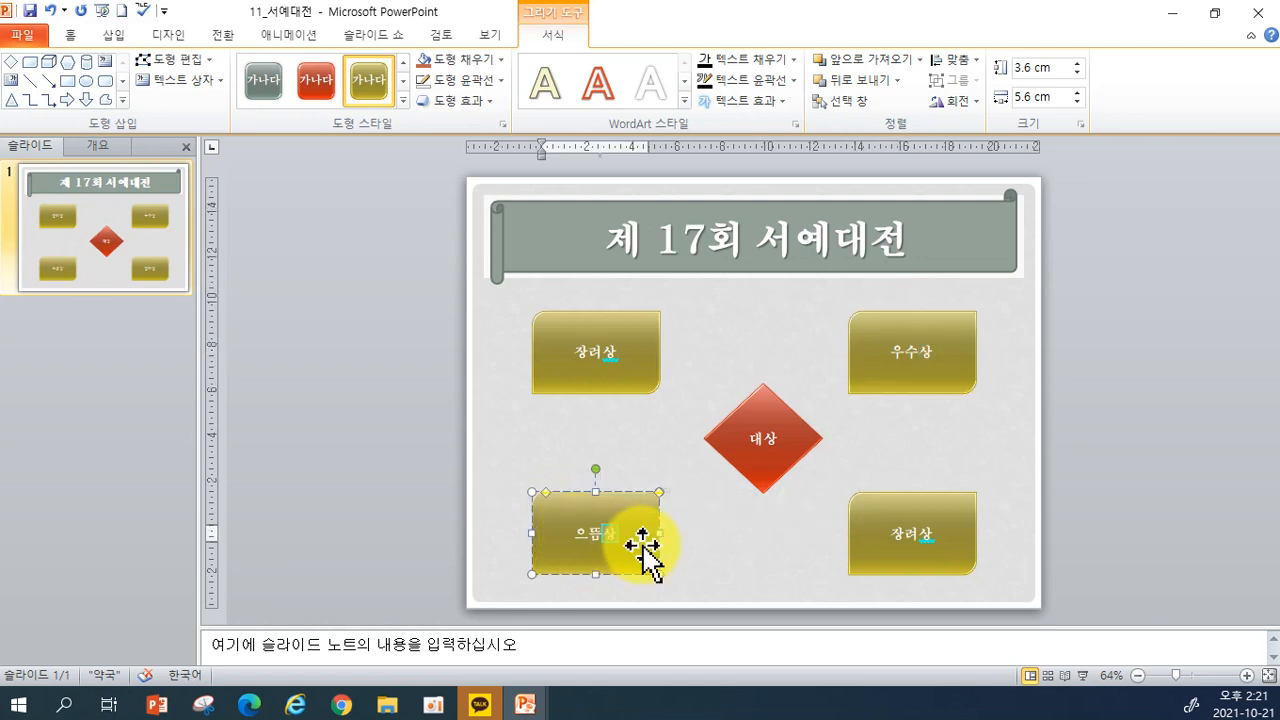
left_click(897, 534)
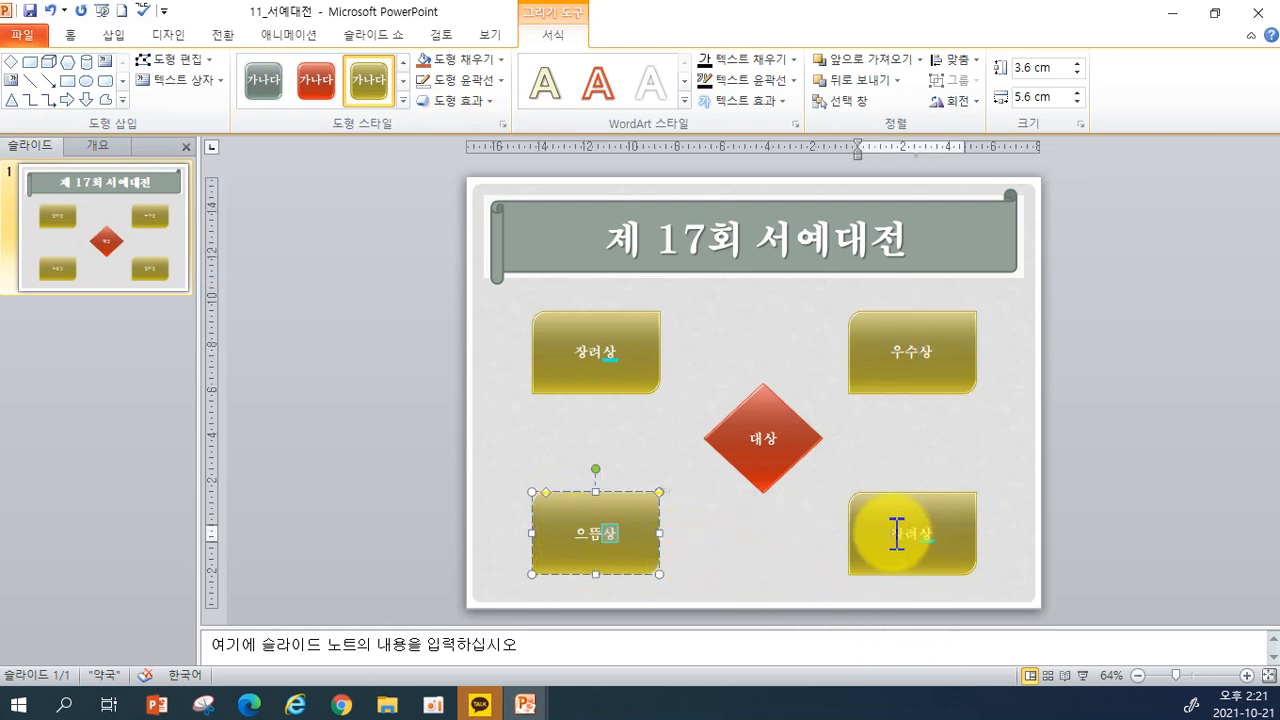
double_click(897, 534)
type("ㅌ")
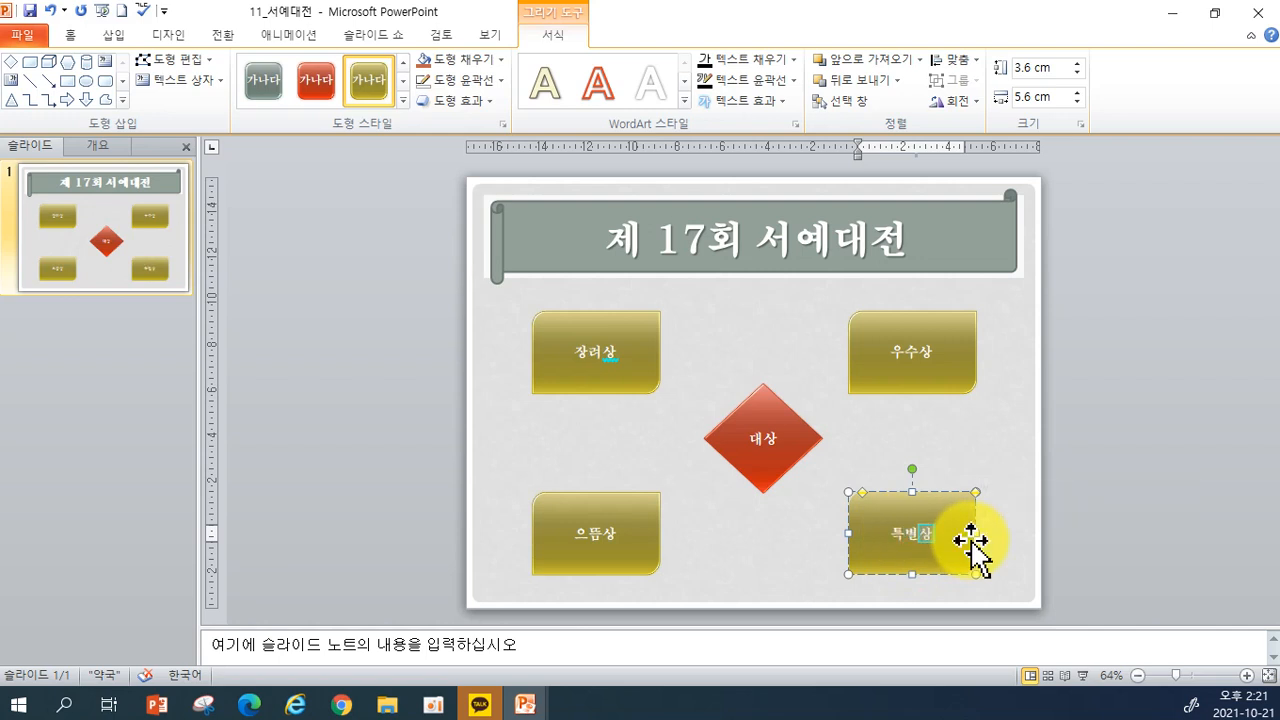
left_click(1092, 493)
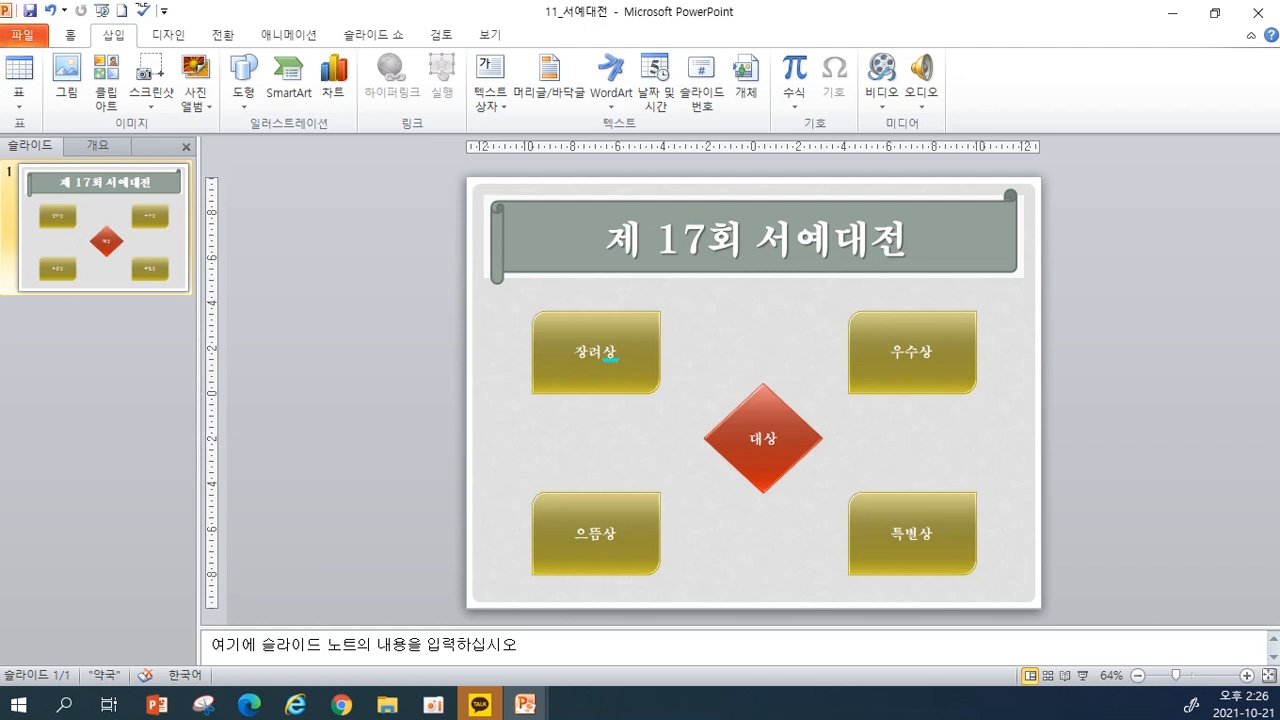
- Open the existing presentation 12_입사단계 from the 눈이편한파워포인트 folder
left_click(30, 35)
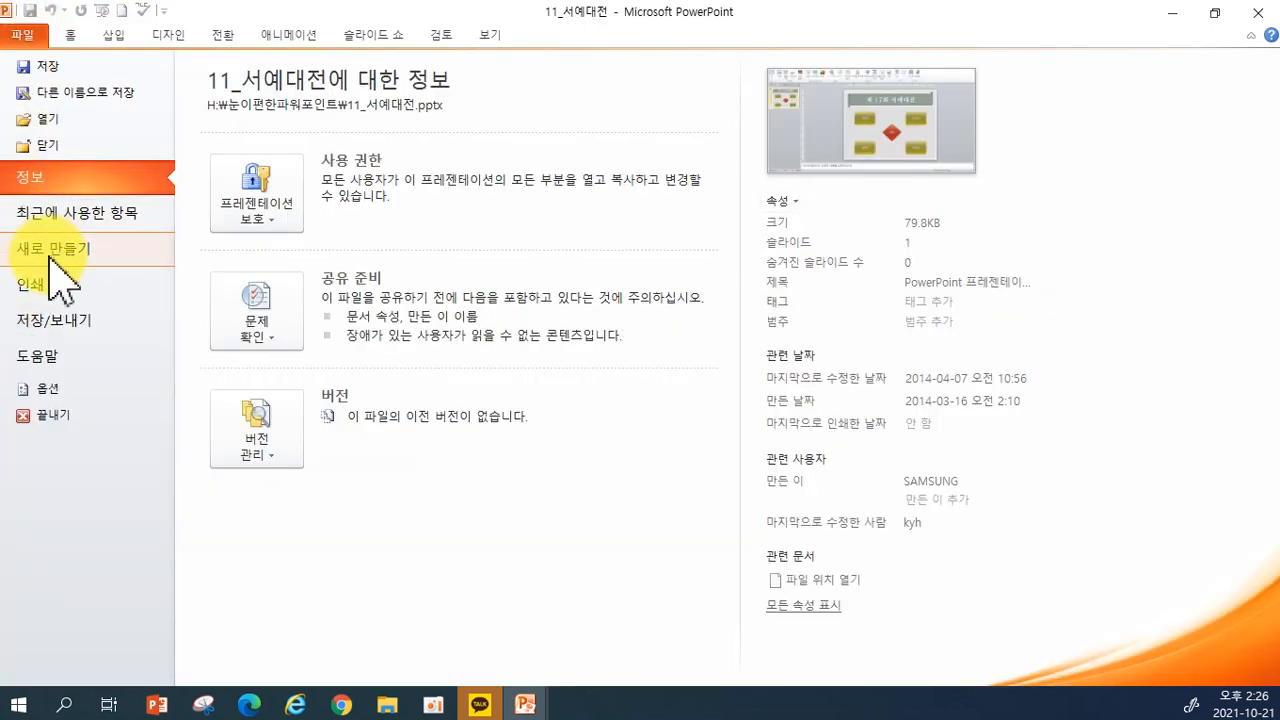
left_click(44, 120)
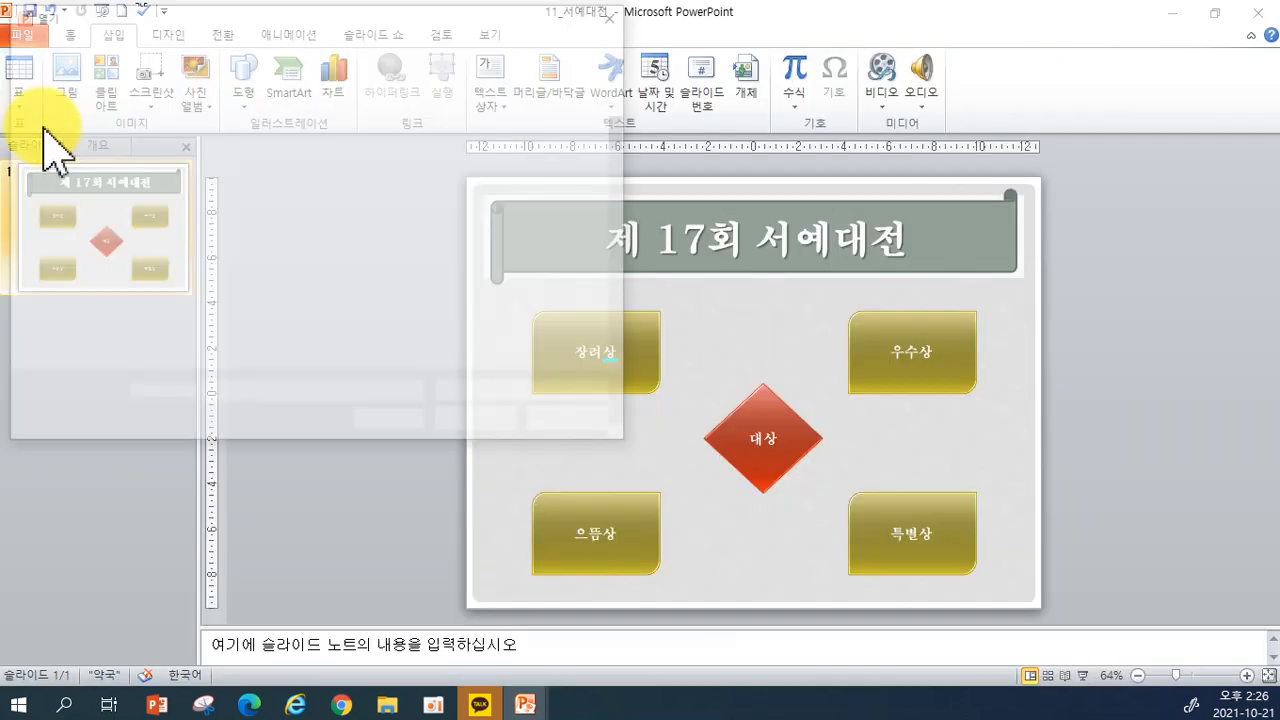
scroll(586, 243, "down", 6)
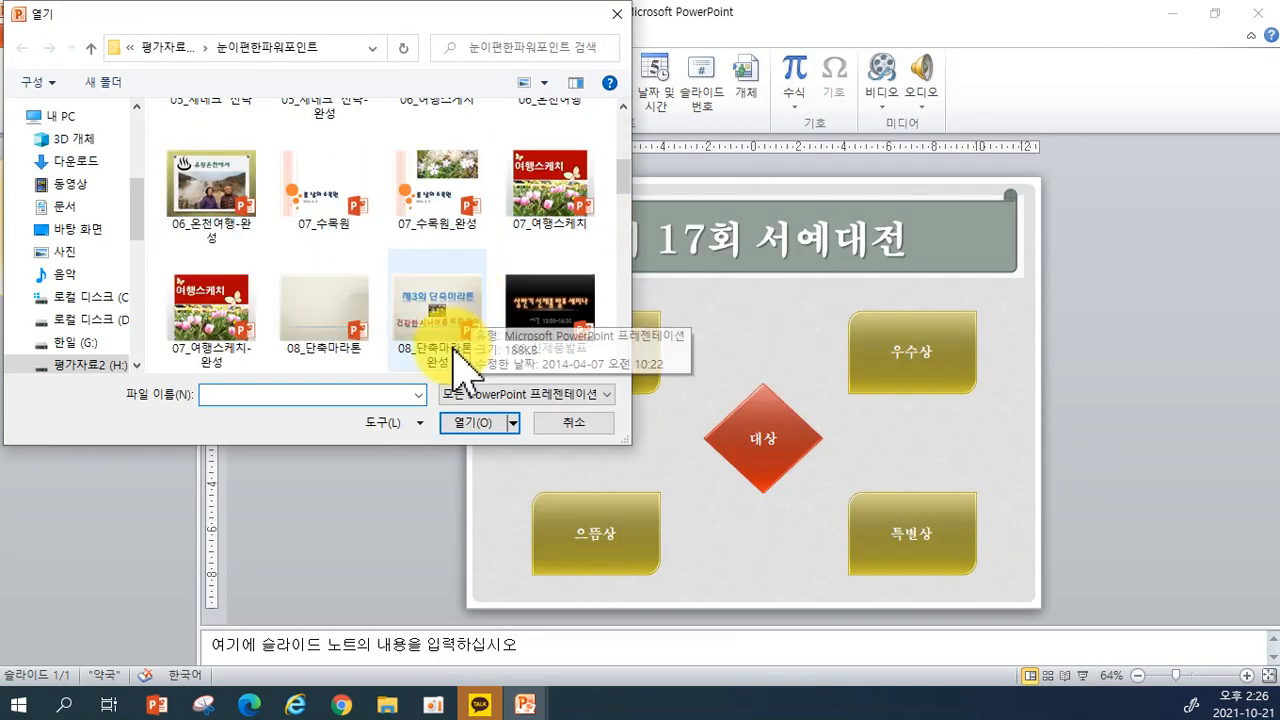
scroll(495, 330, "down", 4)
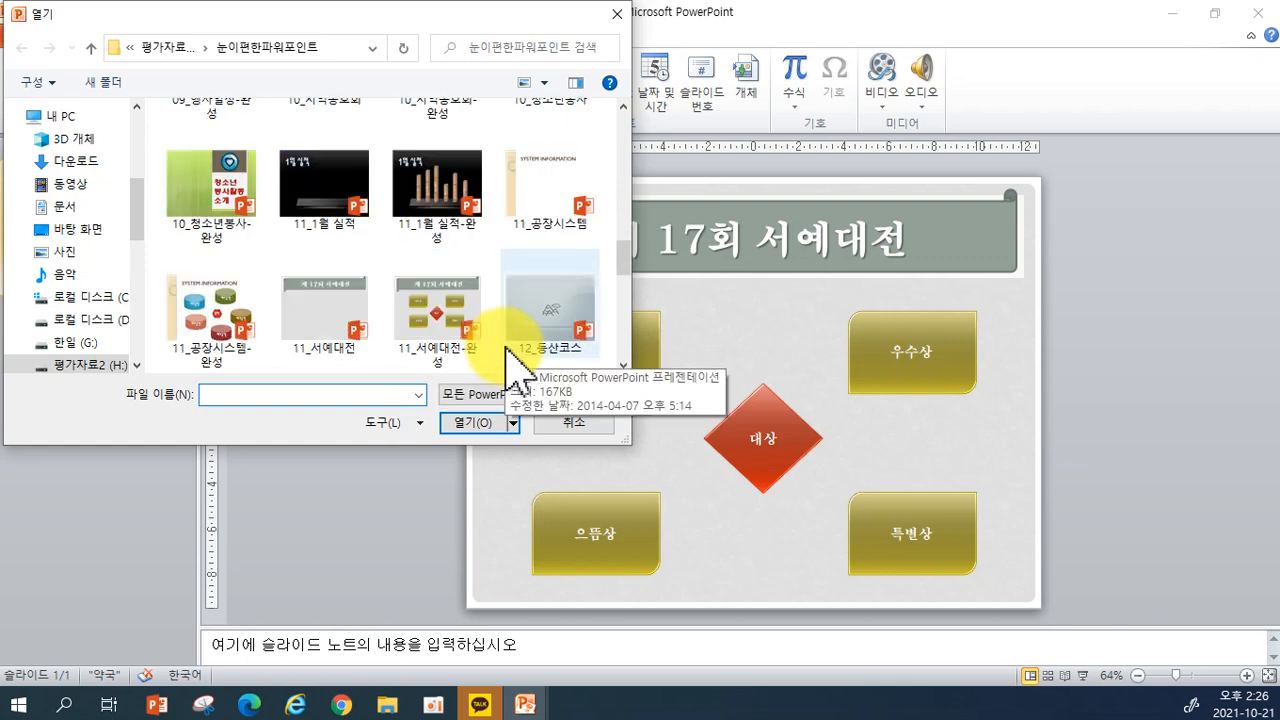
scroll(420, 330, "down", 3)
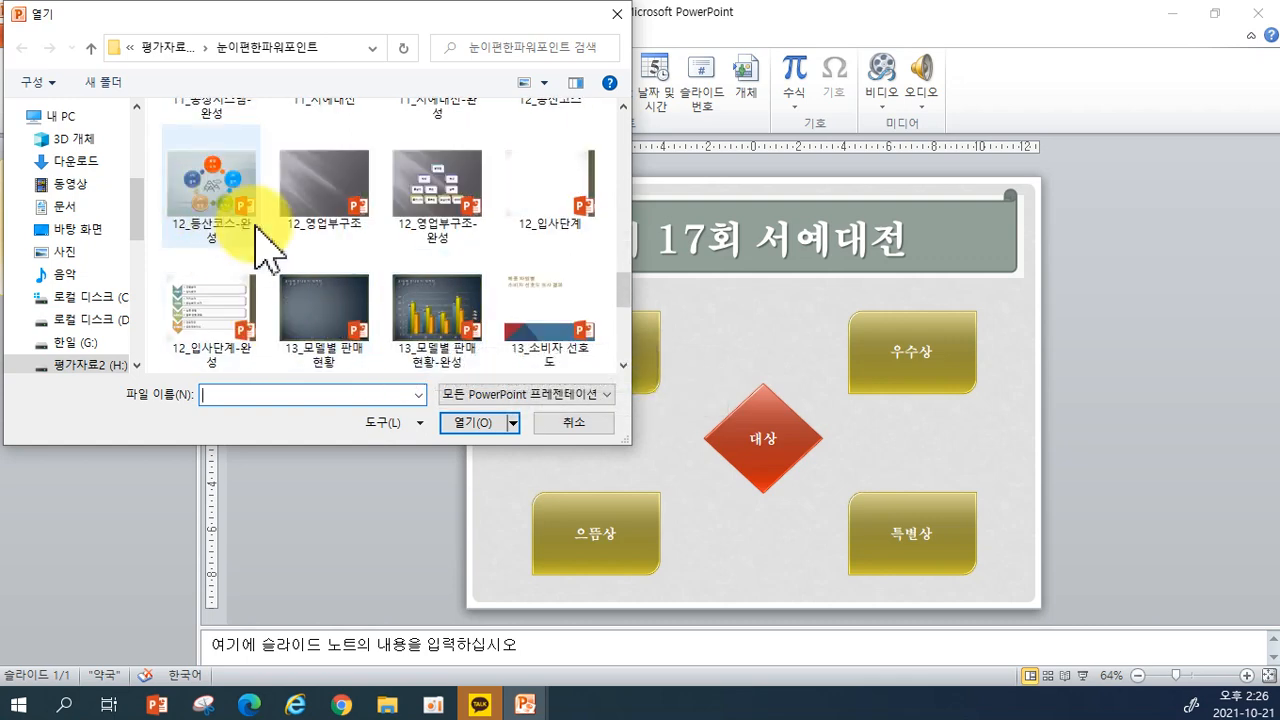
double_click(543, 225)
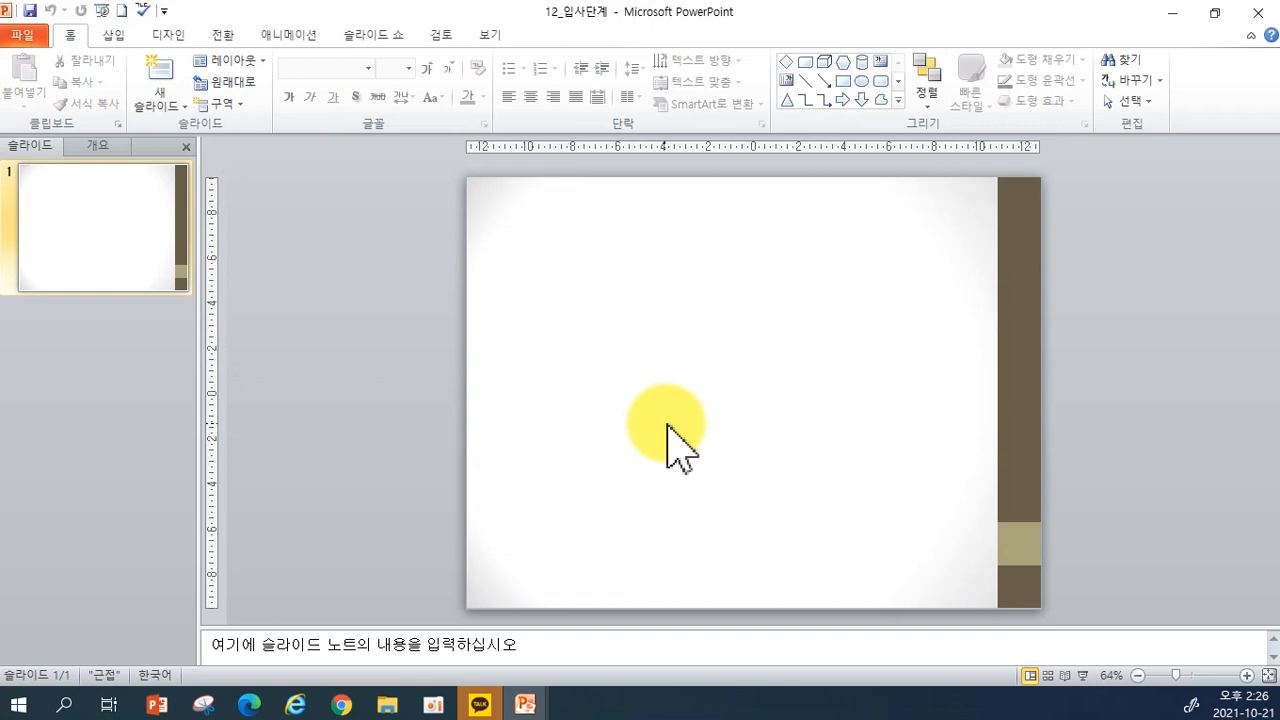
- Insert a 세로 갈매기형 수장 목록형 SmartArt graphic from the 프로세스형 category onto the blank slide
left_click(124, 37)
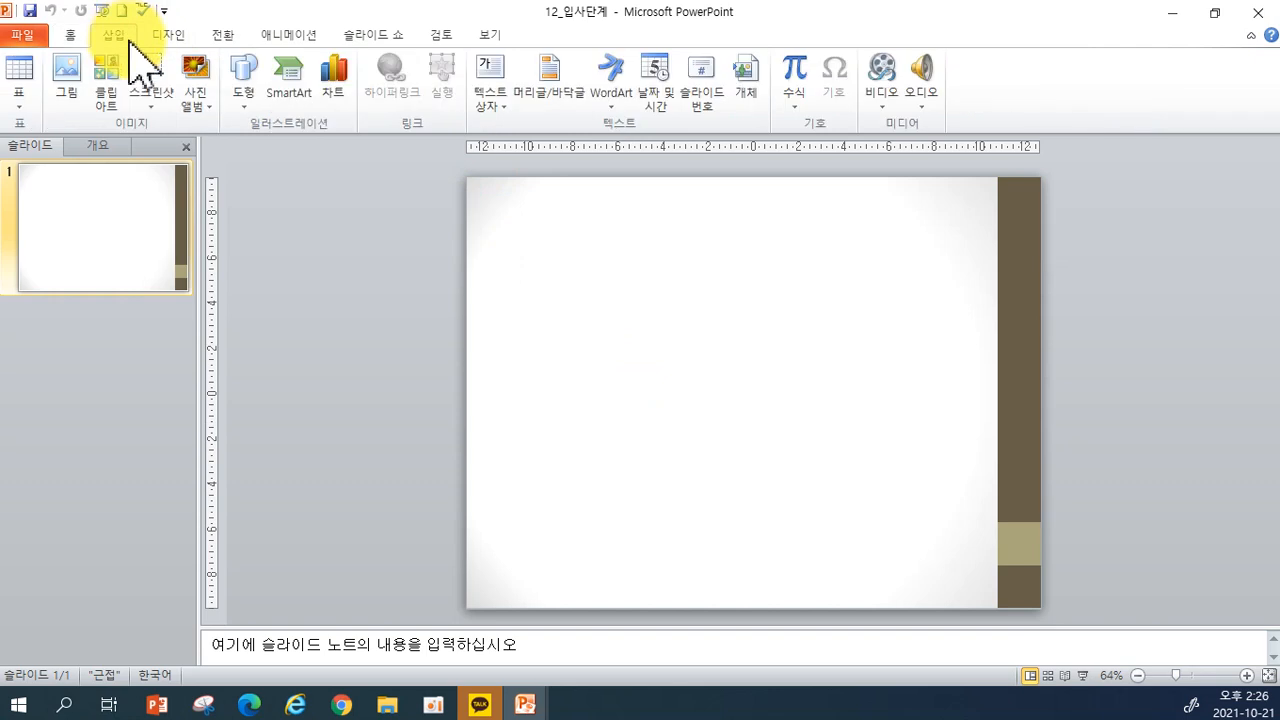
left_click(301, 100)
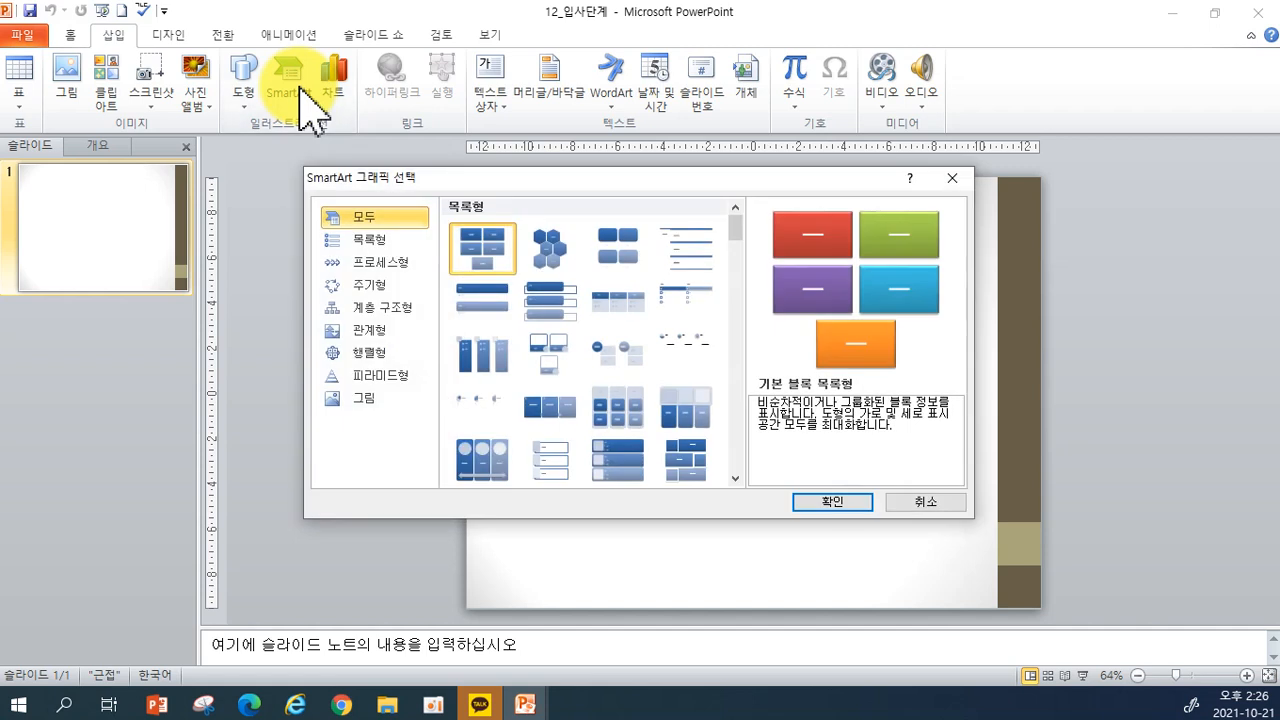
left_click(371, 266)
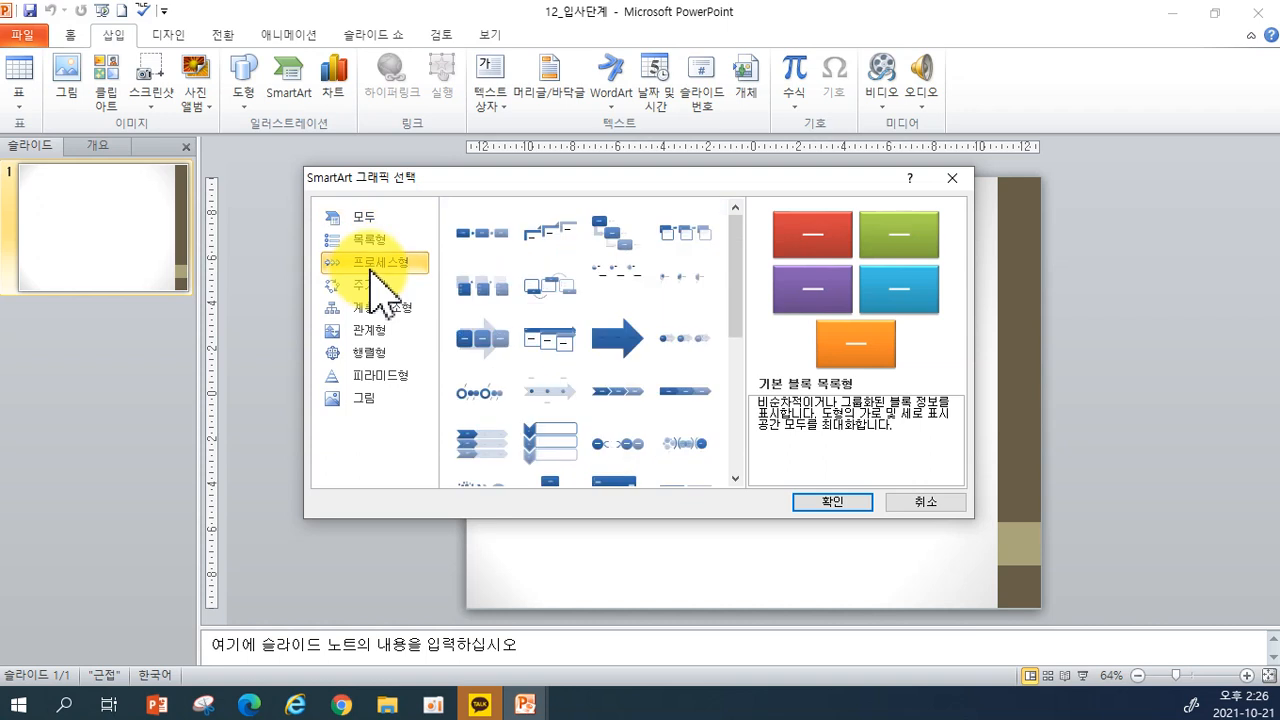
left_click(530, 440)
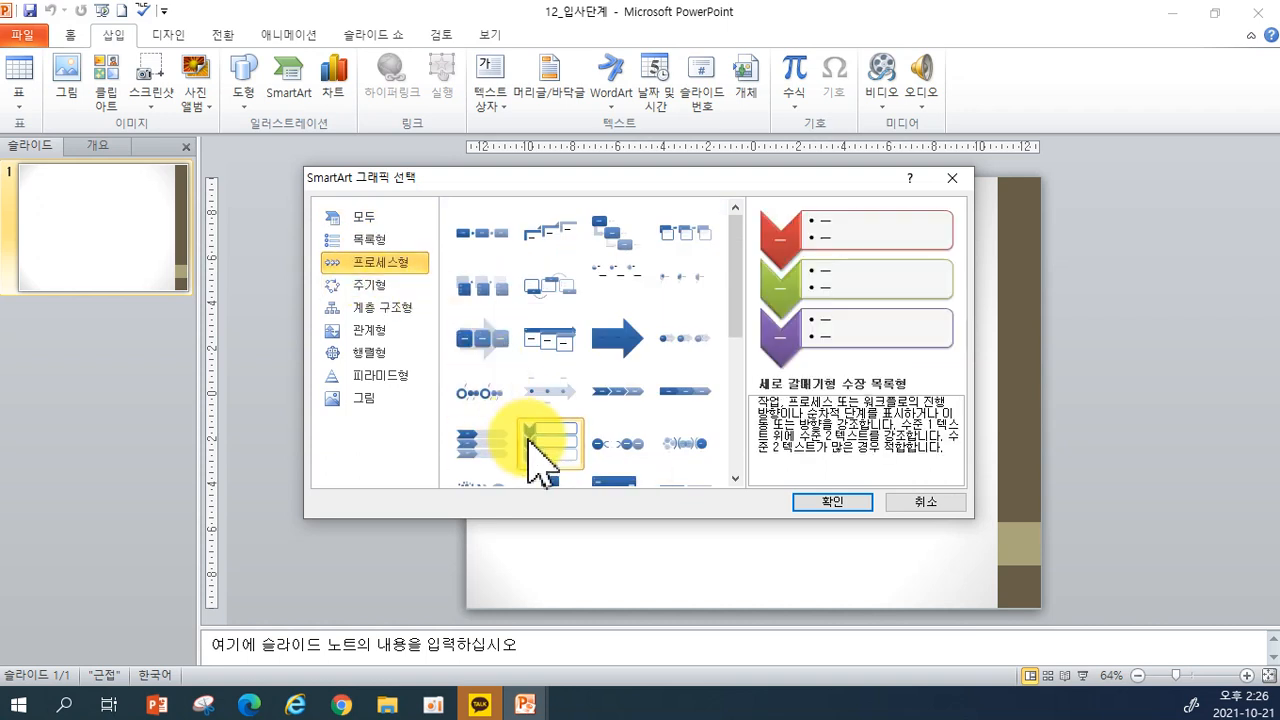
left_click(812, 502)
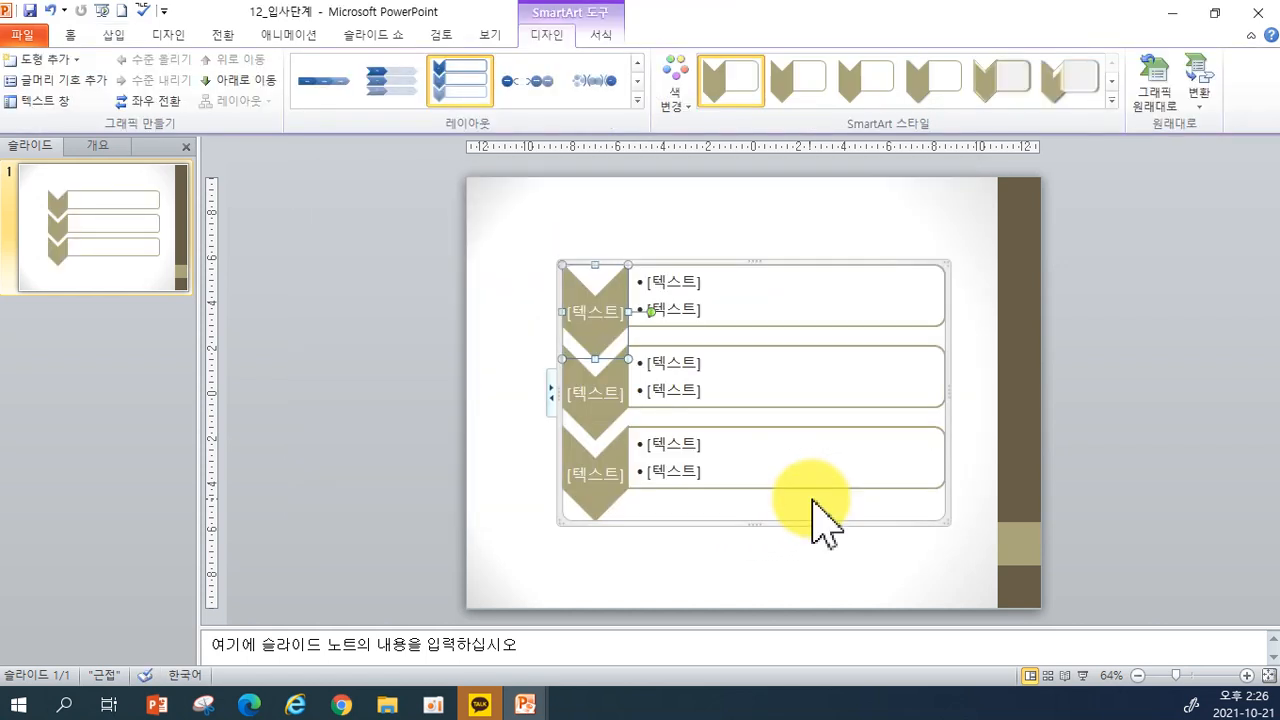
- Label the first chevron 1차필기 and fill its two bullets with 전공분야 and 상식분야
left_click(672, 293)
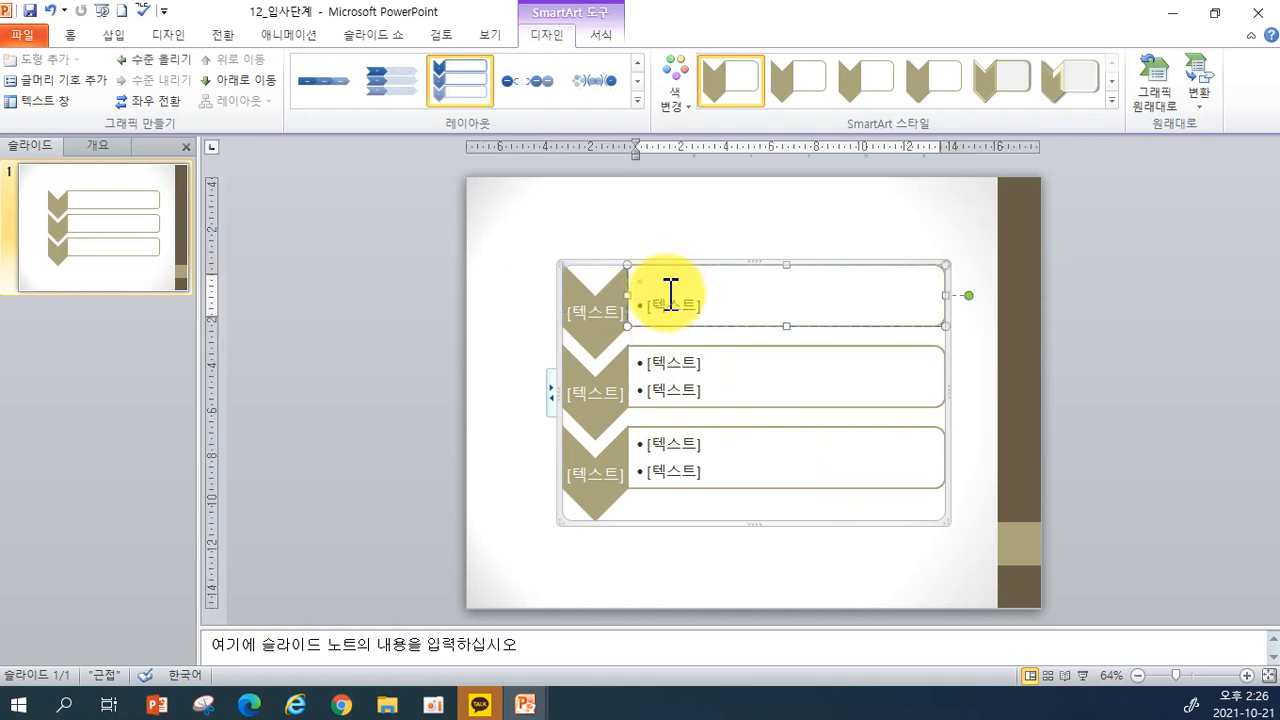
left_click(584, 317)
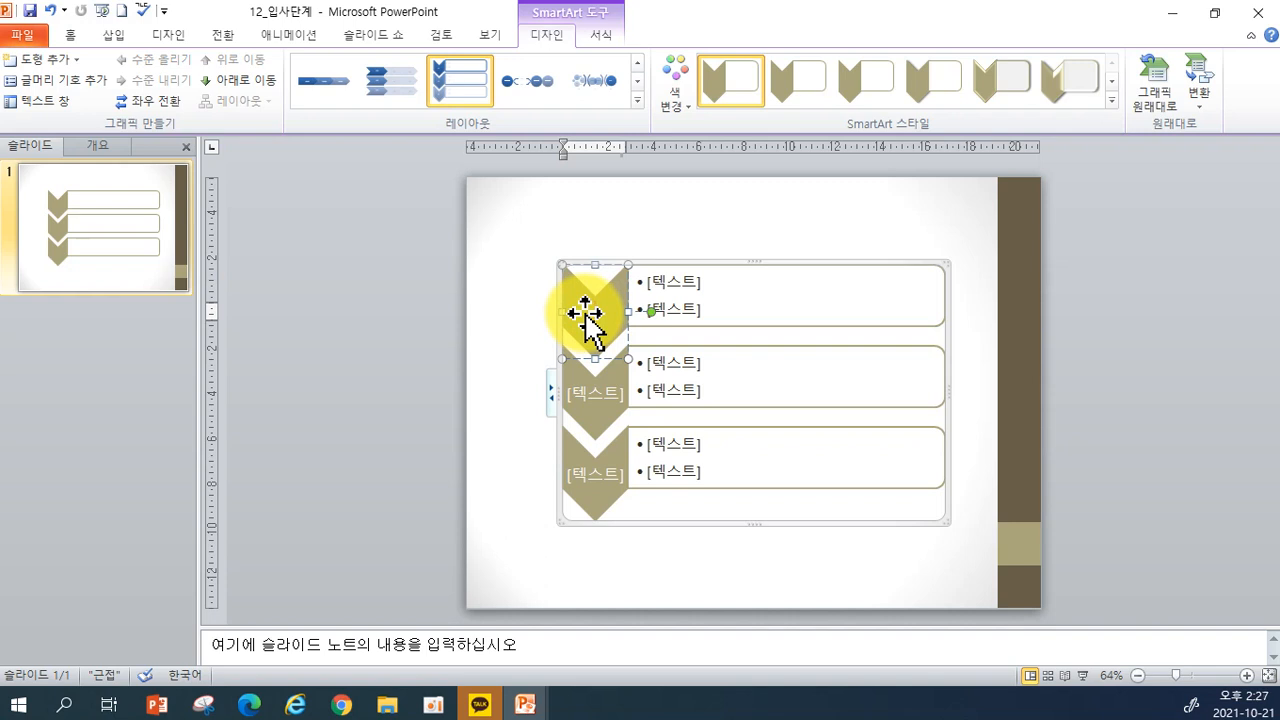
type("1ck")
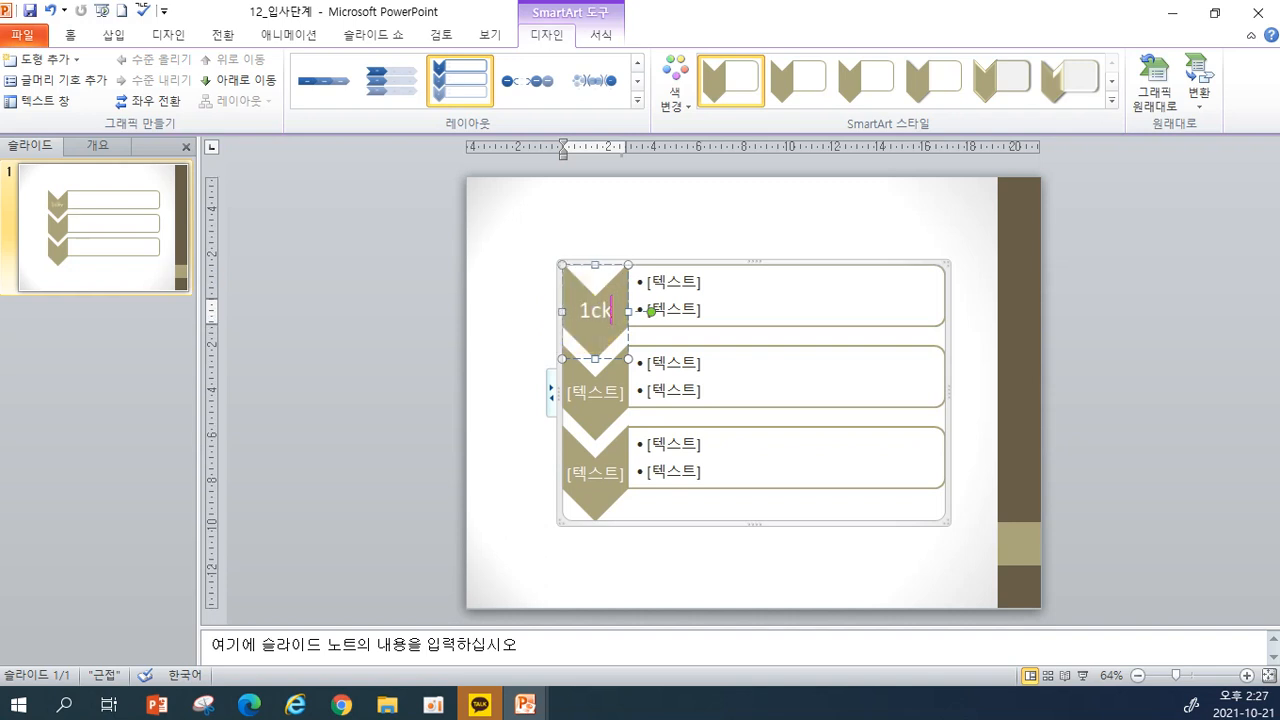
type("ckvlfrl")
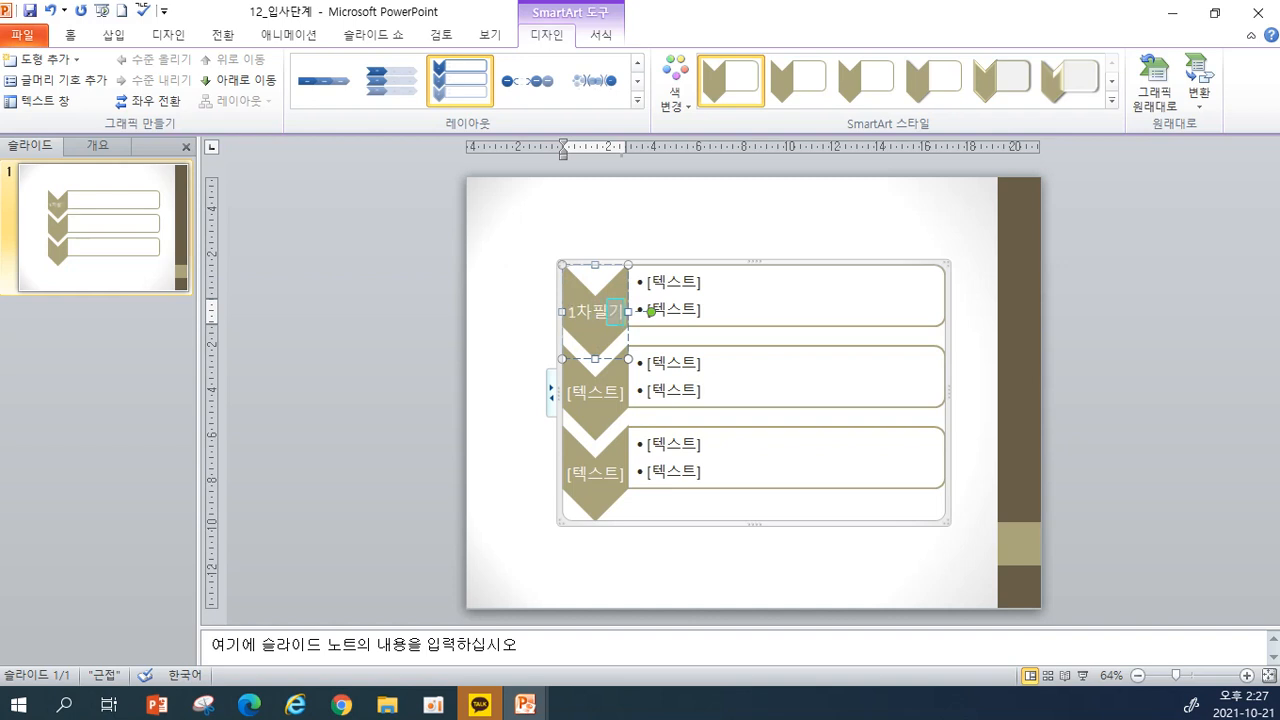
left_click(663, 283)
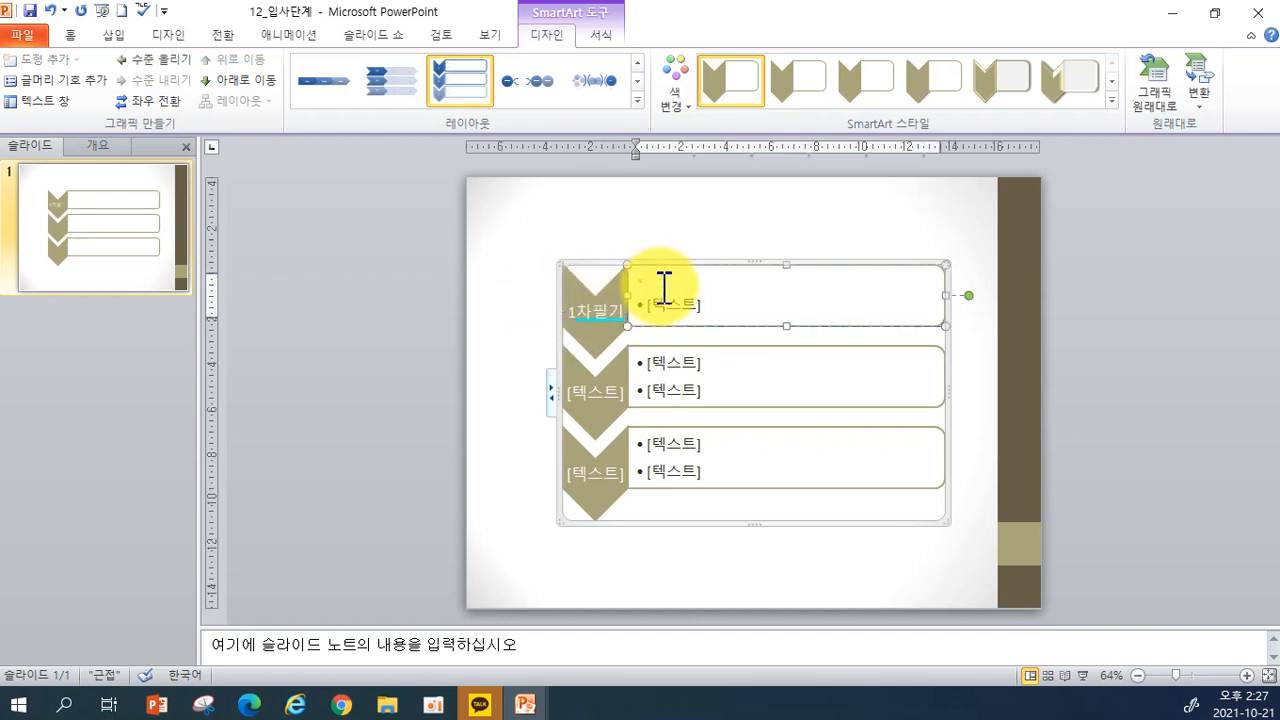
type("wjsrhd")
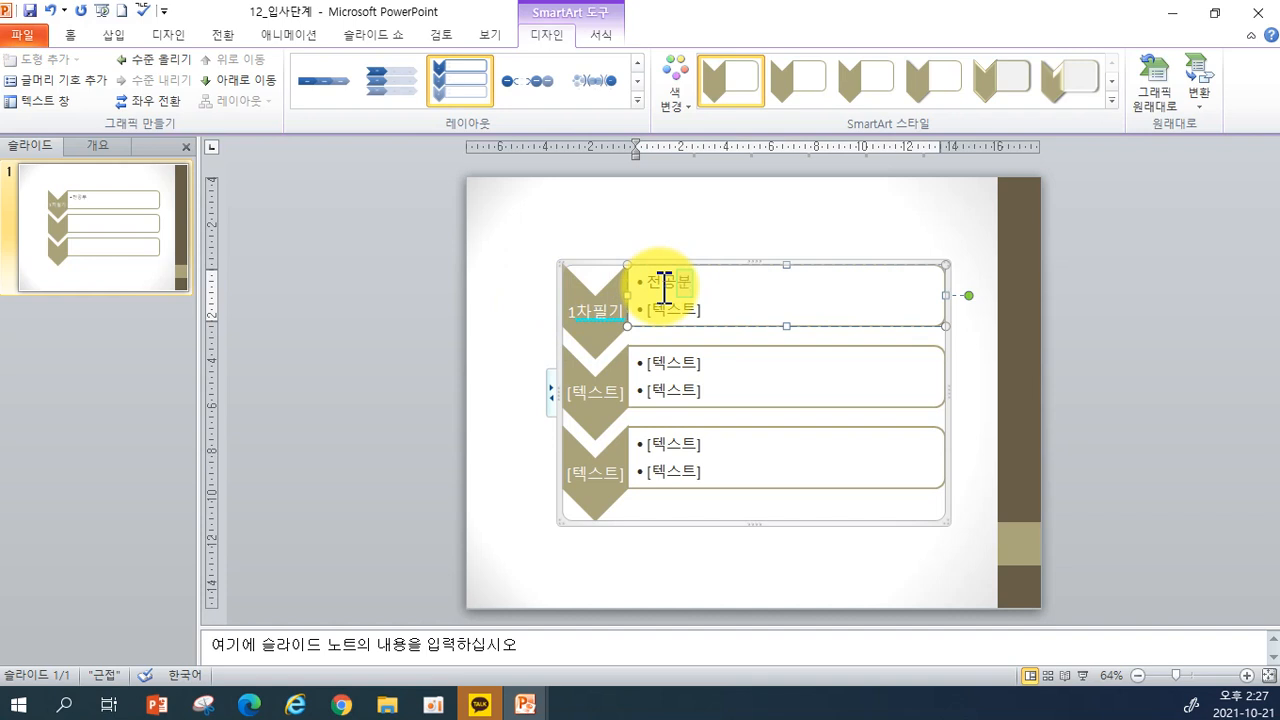
type("qnsdi")
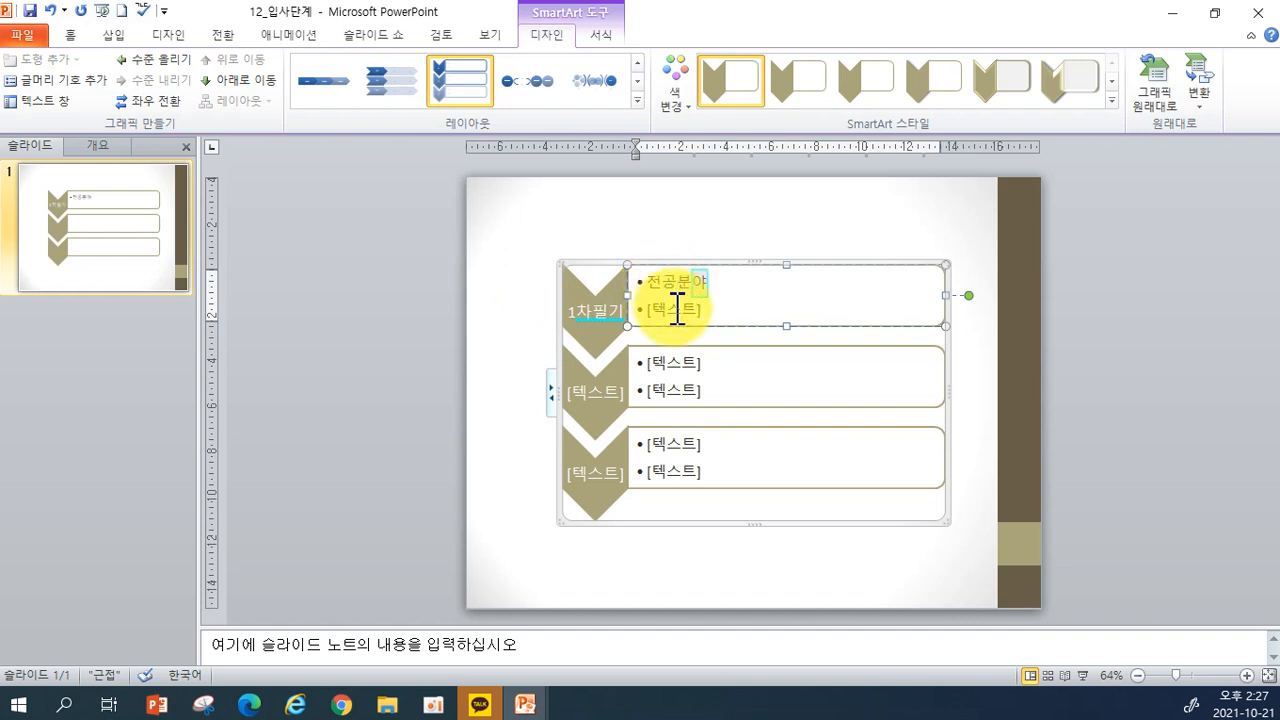
left_click(677, 310)
type("t")
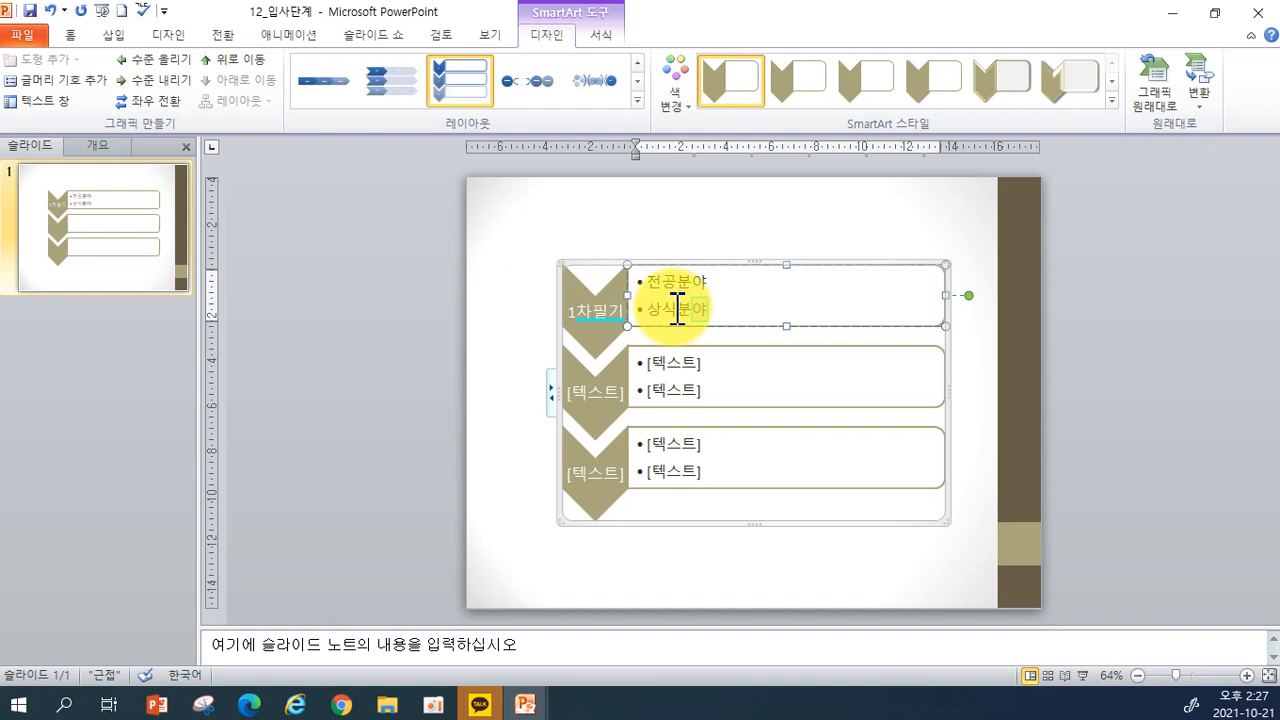
- Label the second chevron 2차면접 and enter 자기소개 as its first bullet
left_click(592, 382)
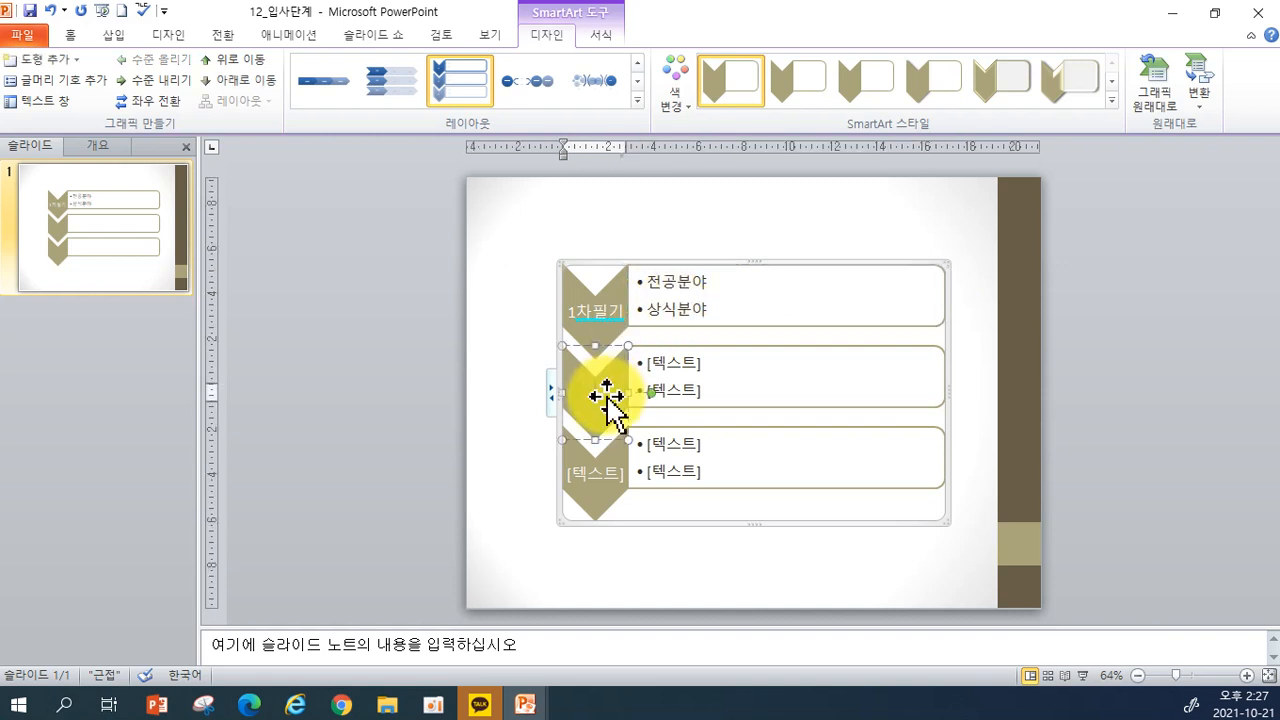
type("2ckajswjq")
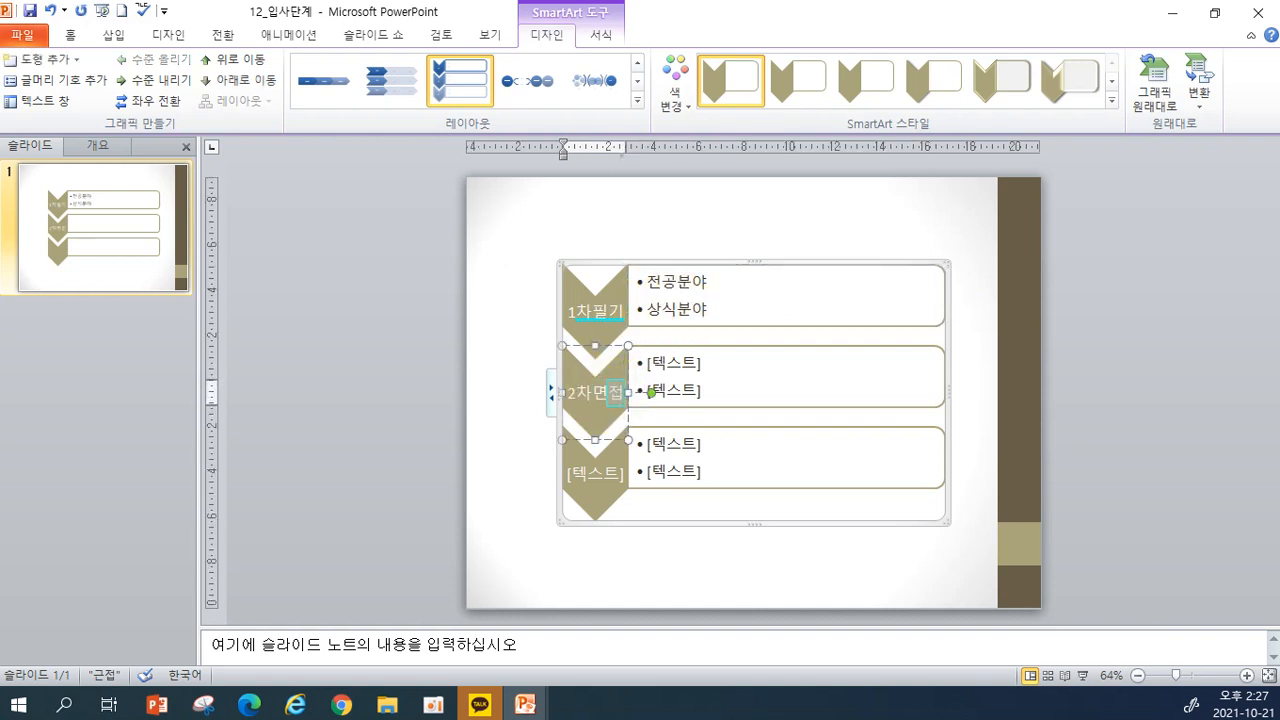
left_click(661, 363)
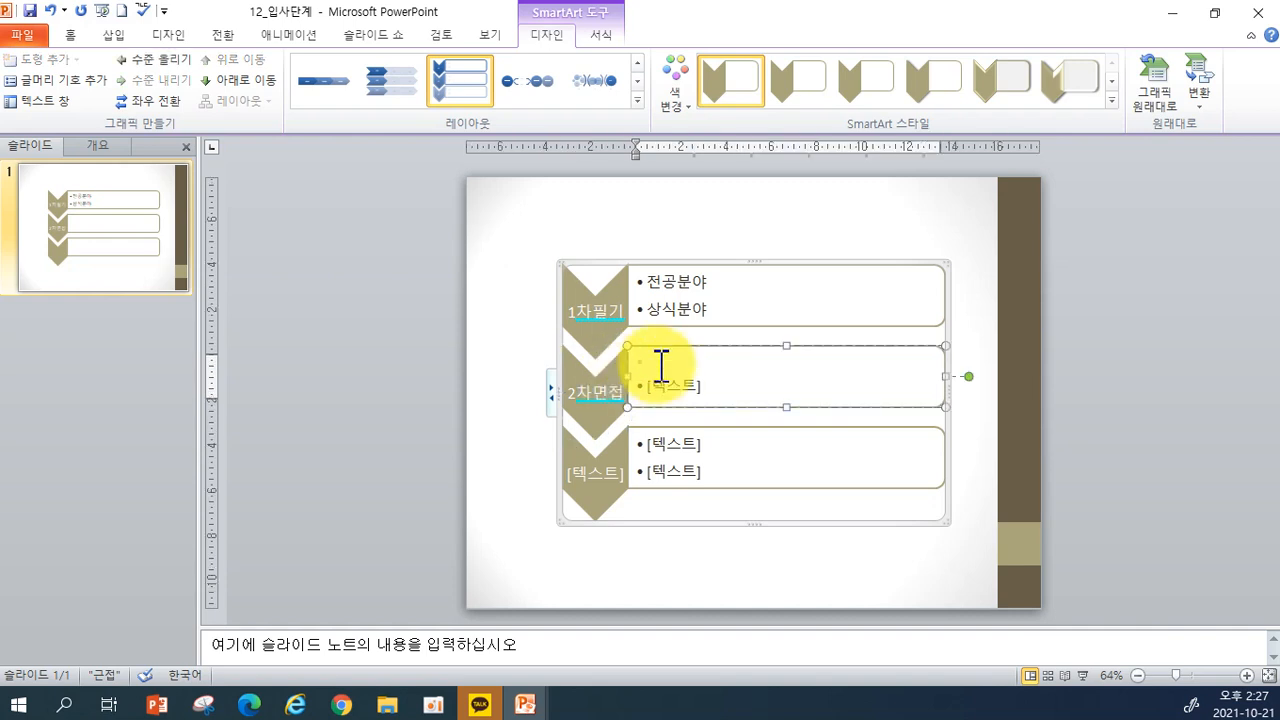
type("wkrlthro")
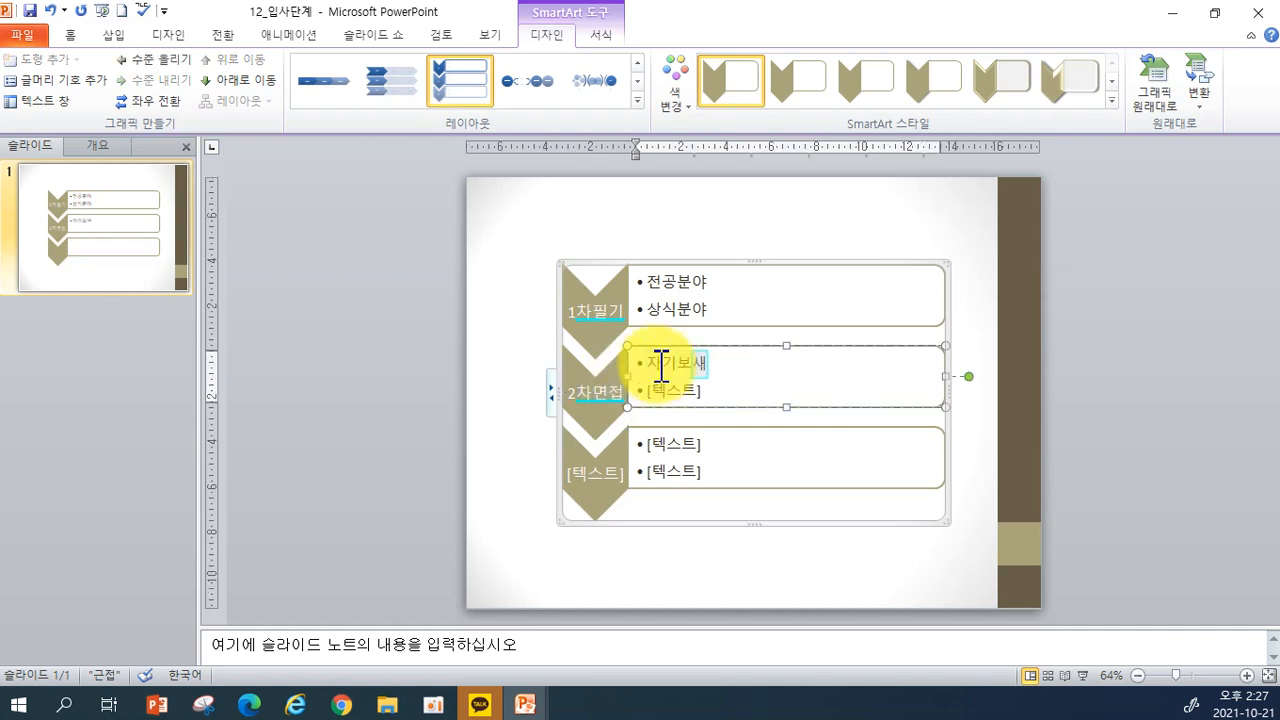
key("BackSpace")
key("BackSpace")
key("BackSpace")
type("소개")
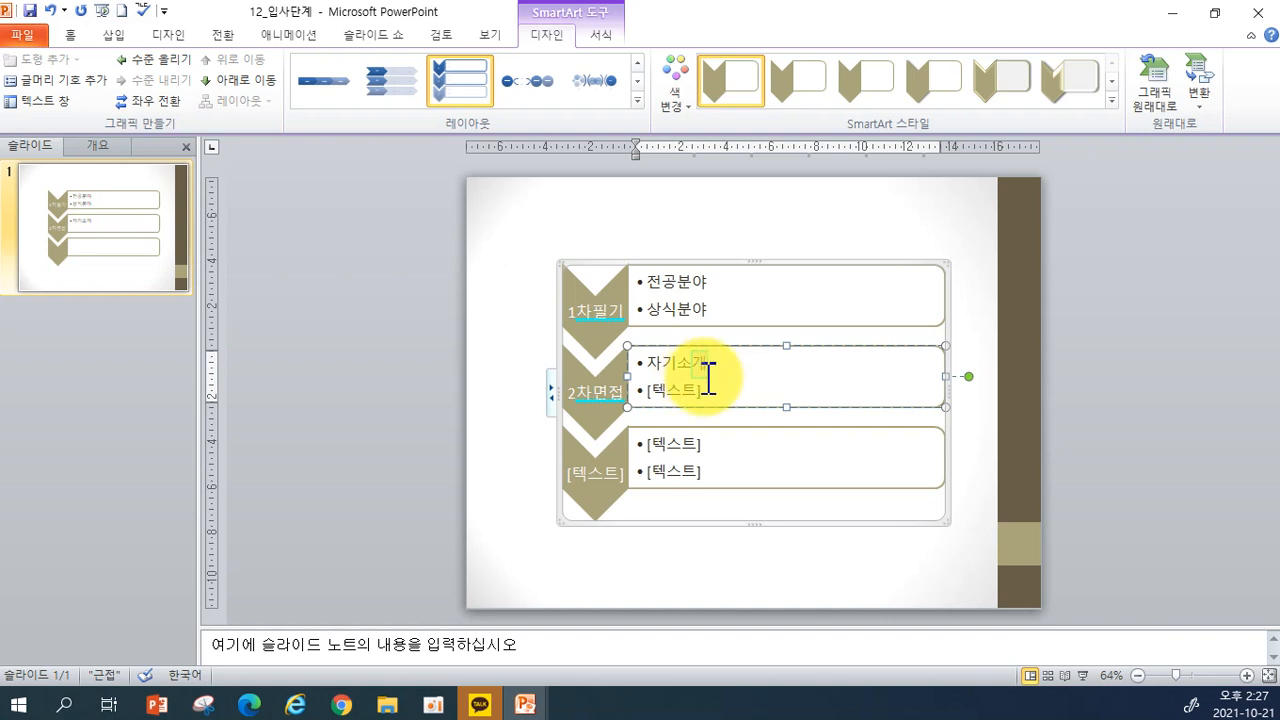
- Enter 관심분야 소개 as the second bullet beside the 2차면접 chevron
left_click(666, 395)
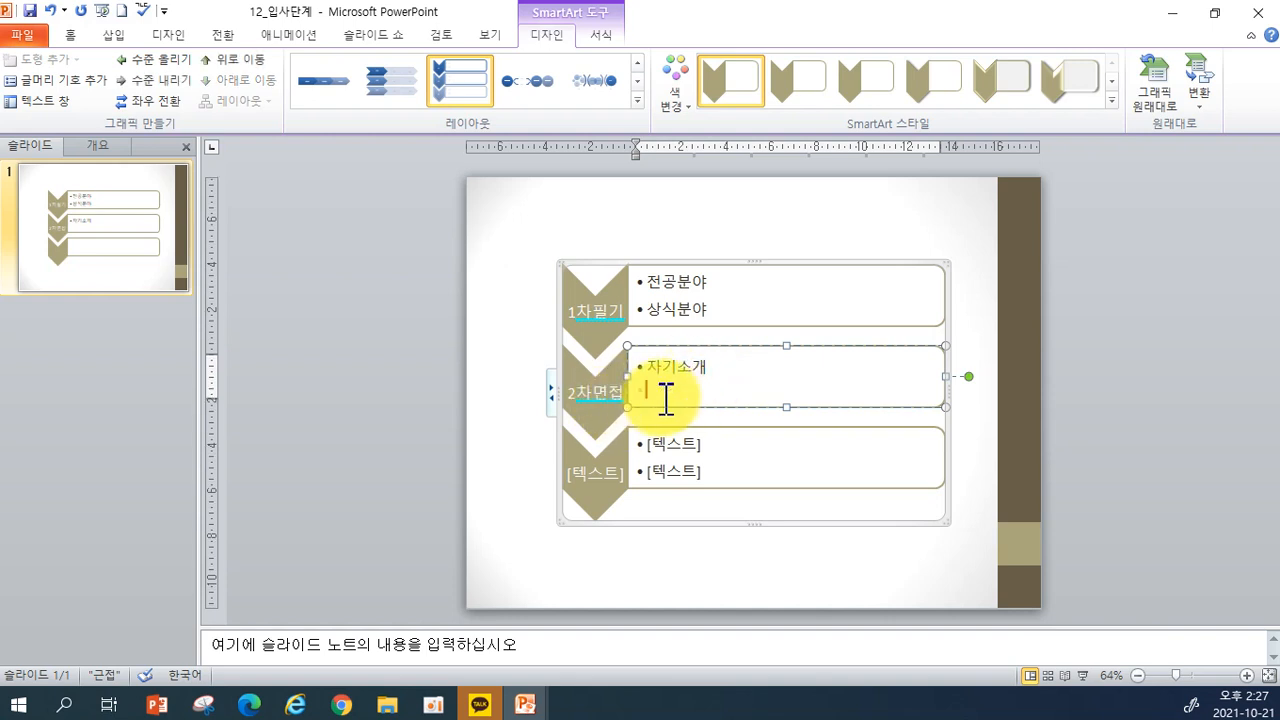
type("과제")
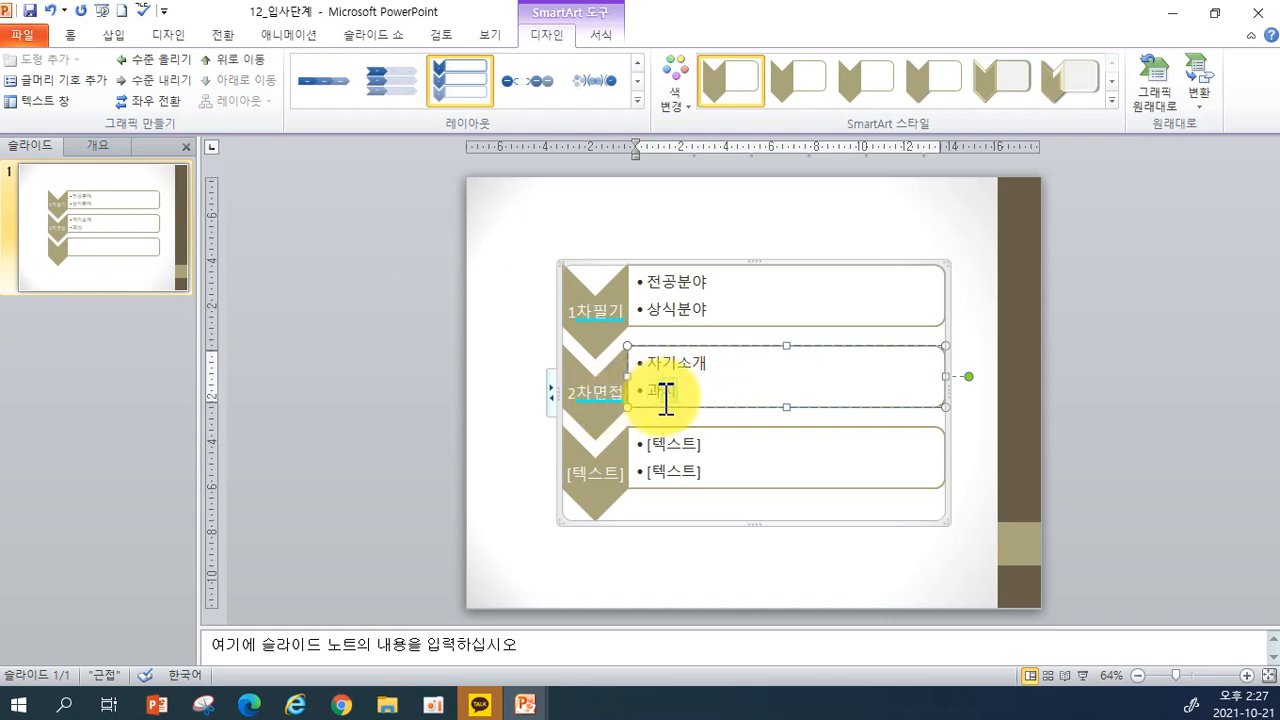
key("BackSpace")
type("관심부야")
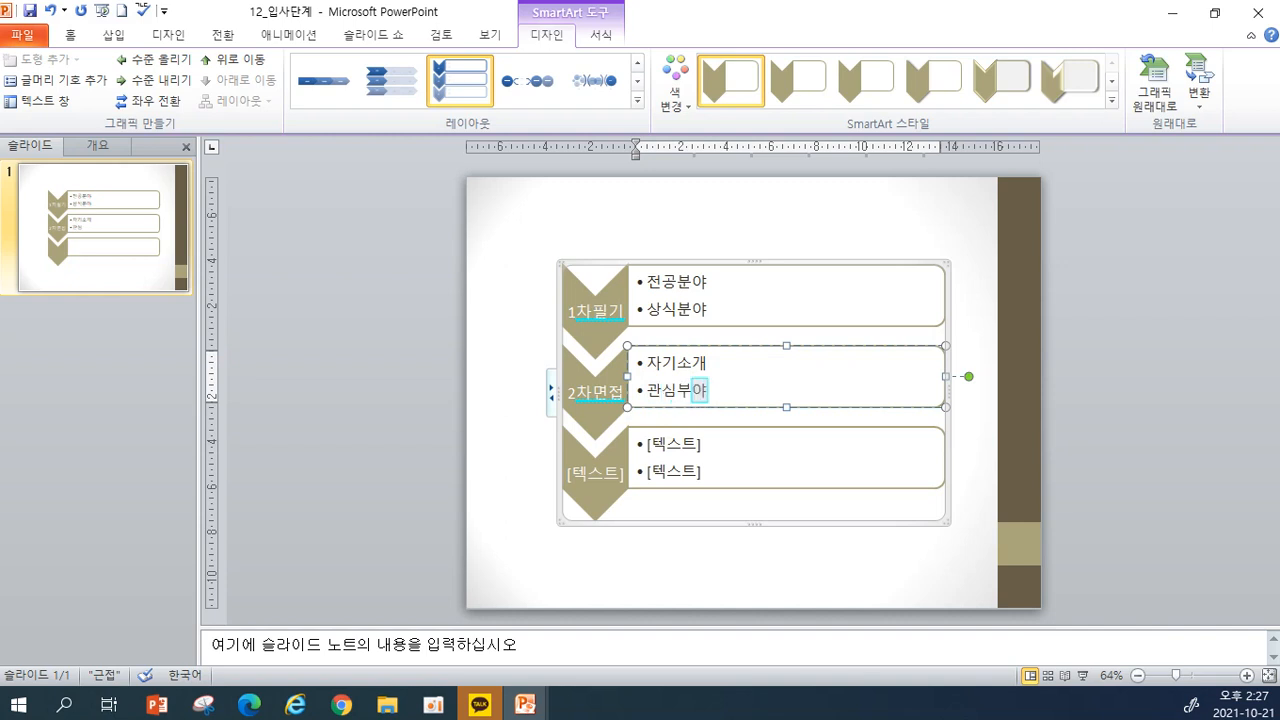
key("BackSpace")
key("BackSpace")
type("분야 소개")
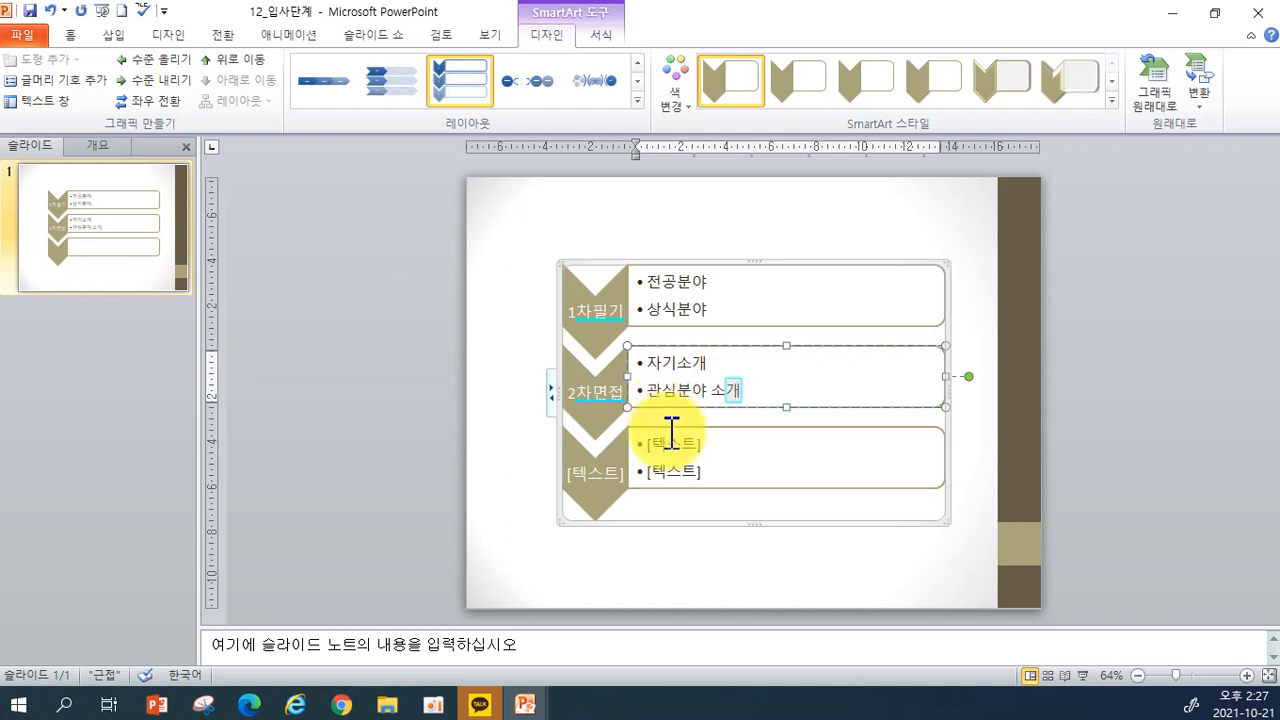
- Label the third chevron 최종면접 and fill its two bullets with 심층 문답 and 업무 관련 문답
left_click(587, 474)
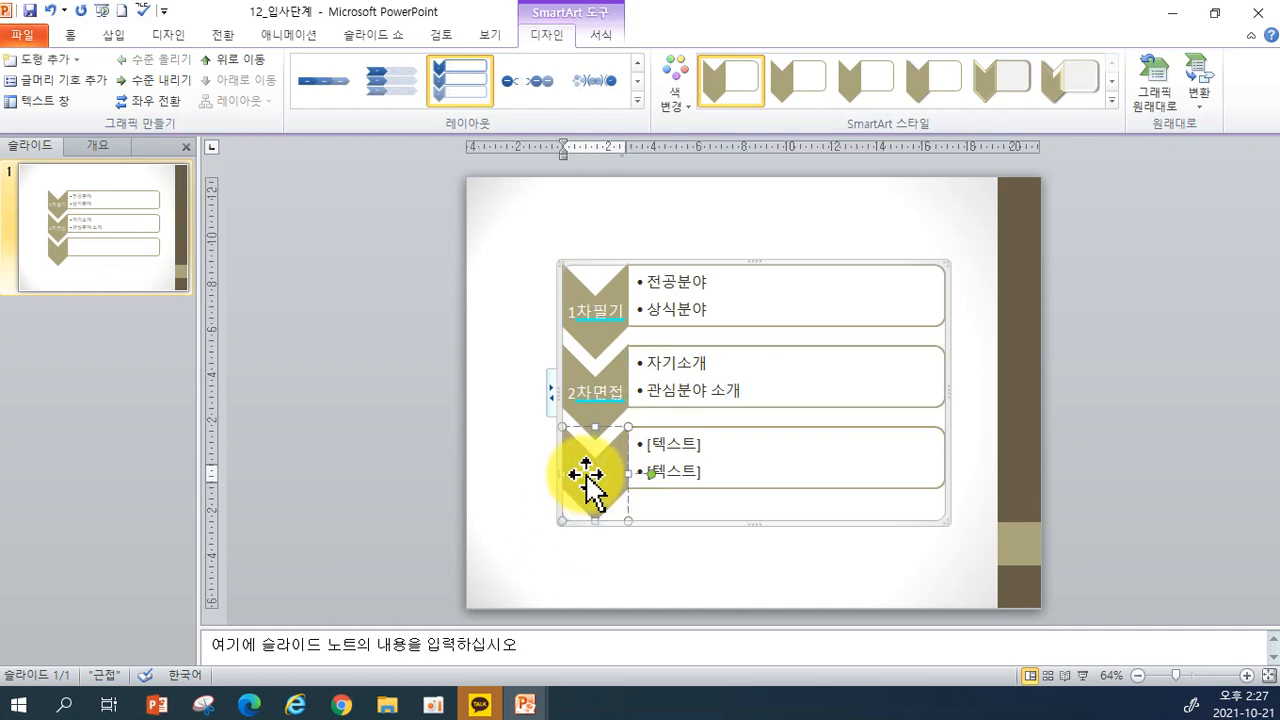
type("최종면접")
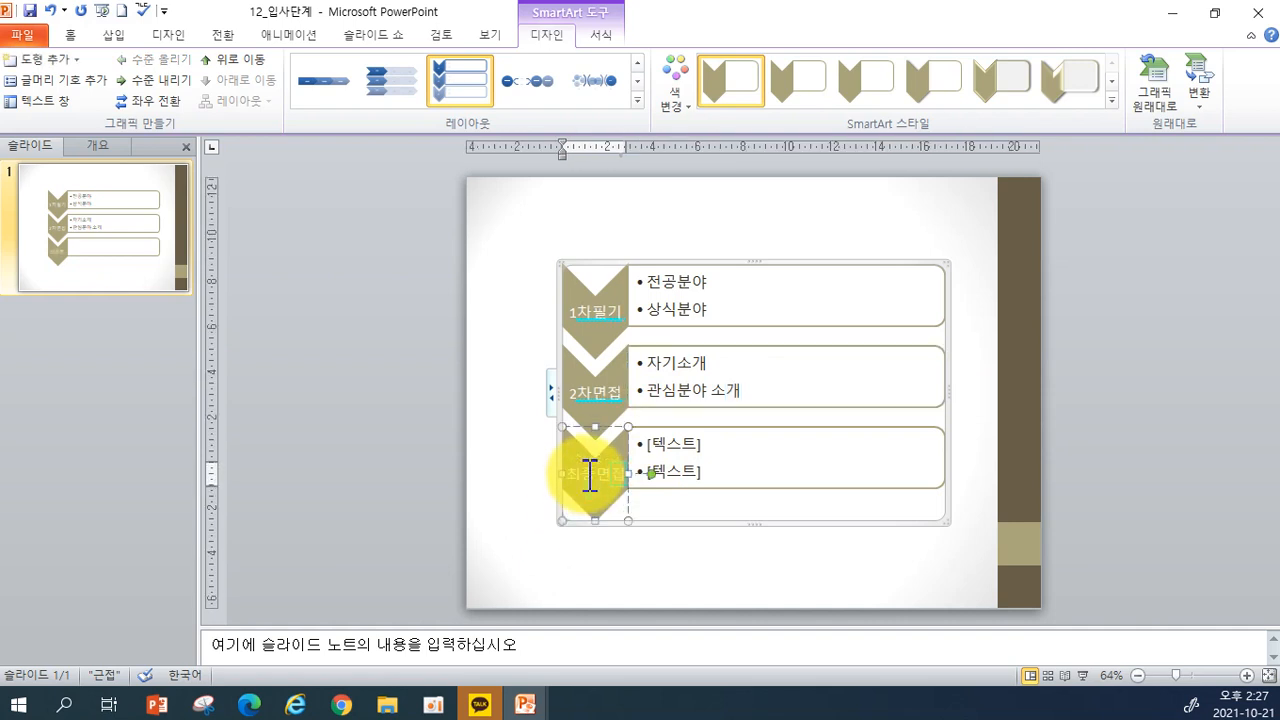
left_click(665, 442)
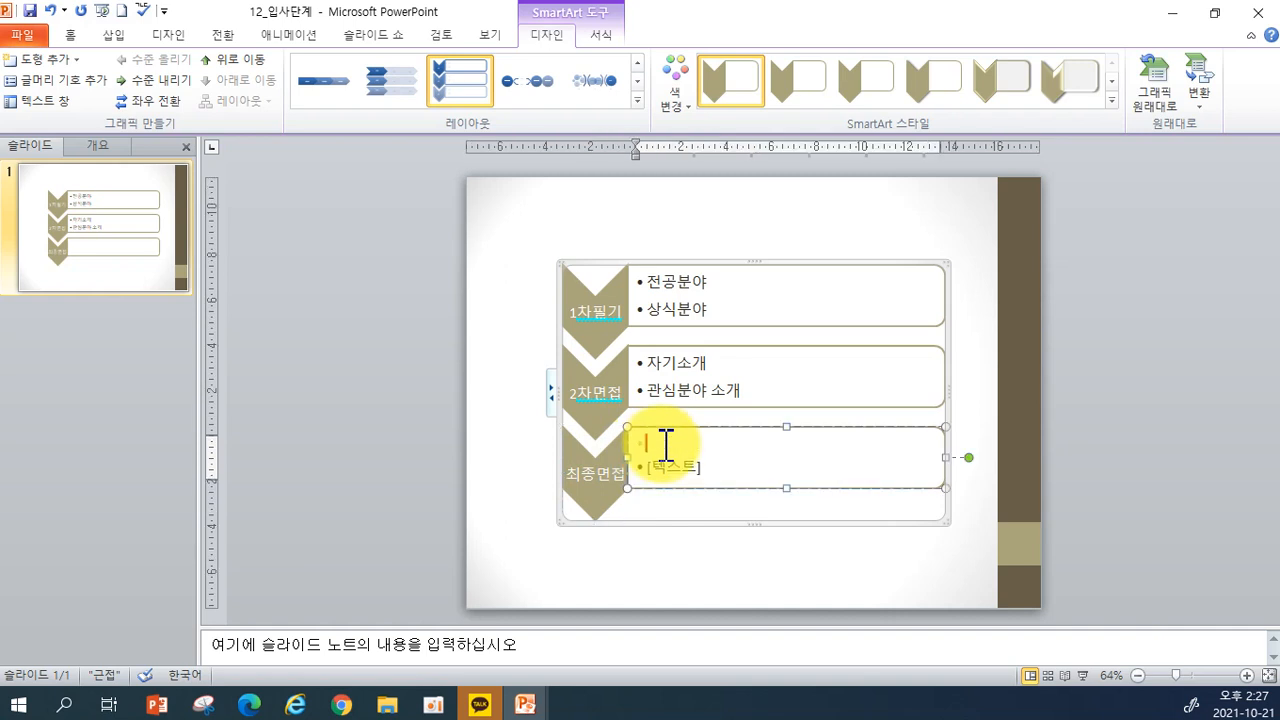
type("심")
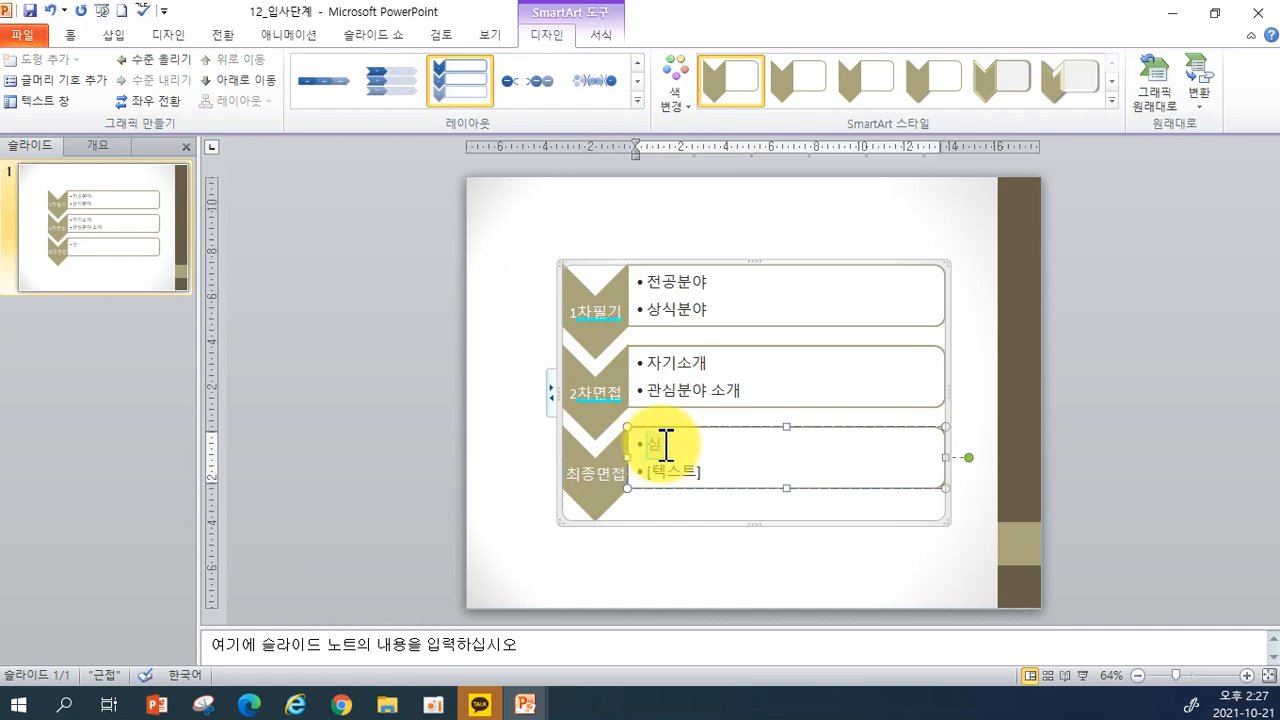
type("층 문답")
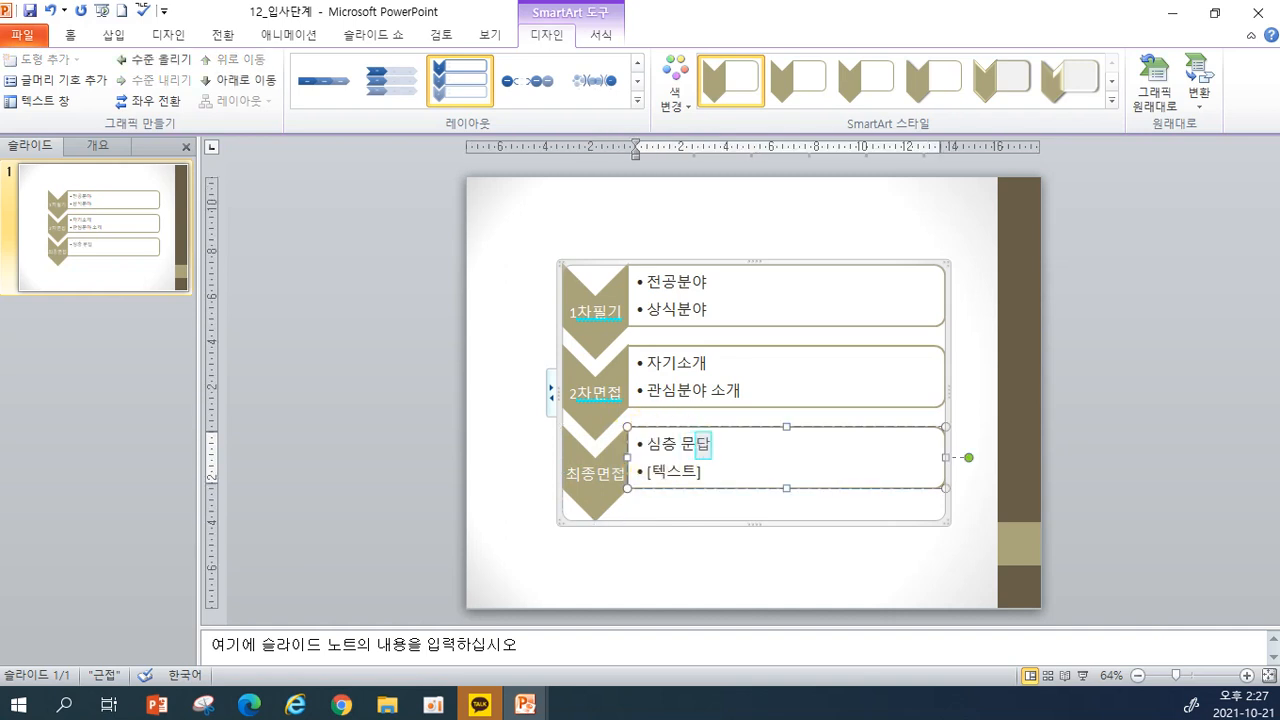
left_click(674, 481)
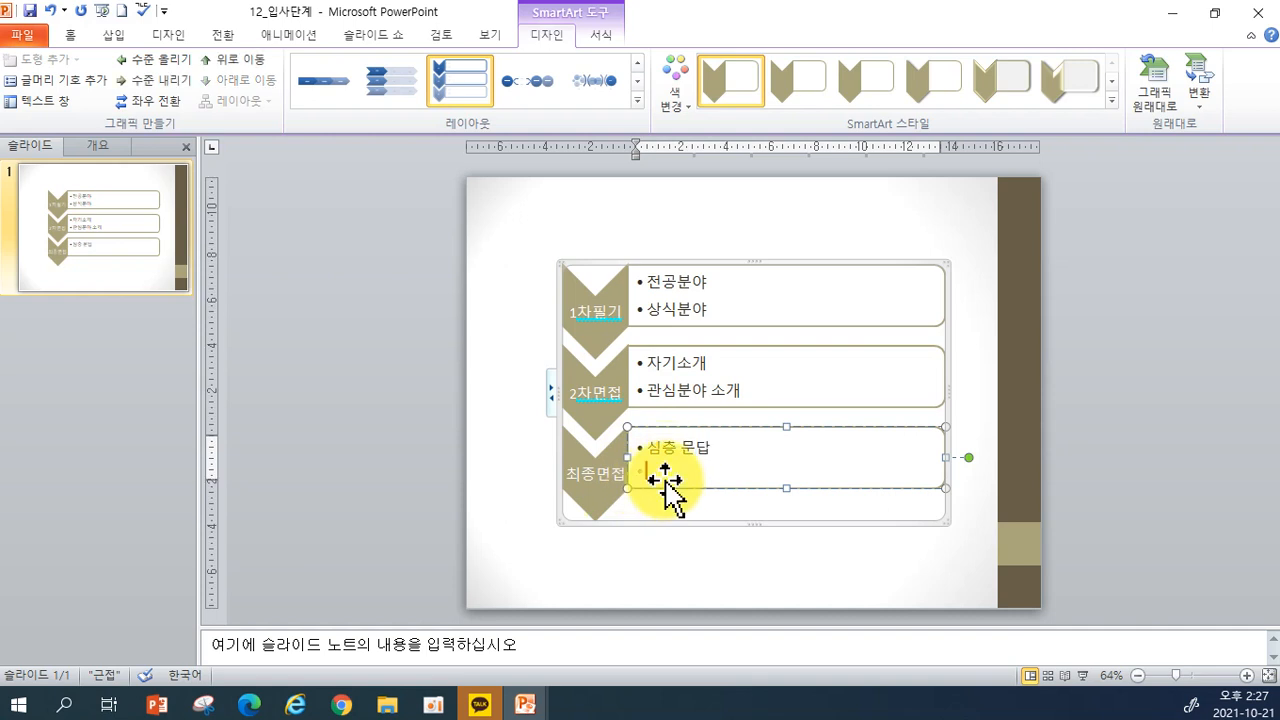
type("업무 관련 문")
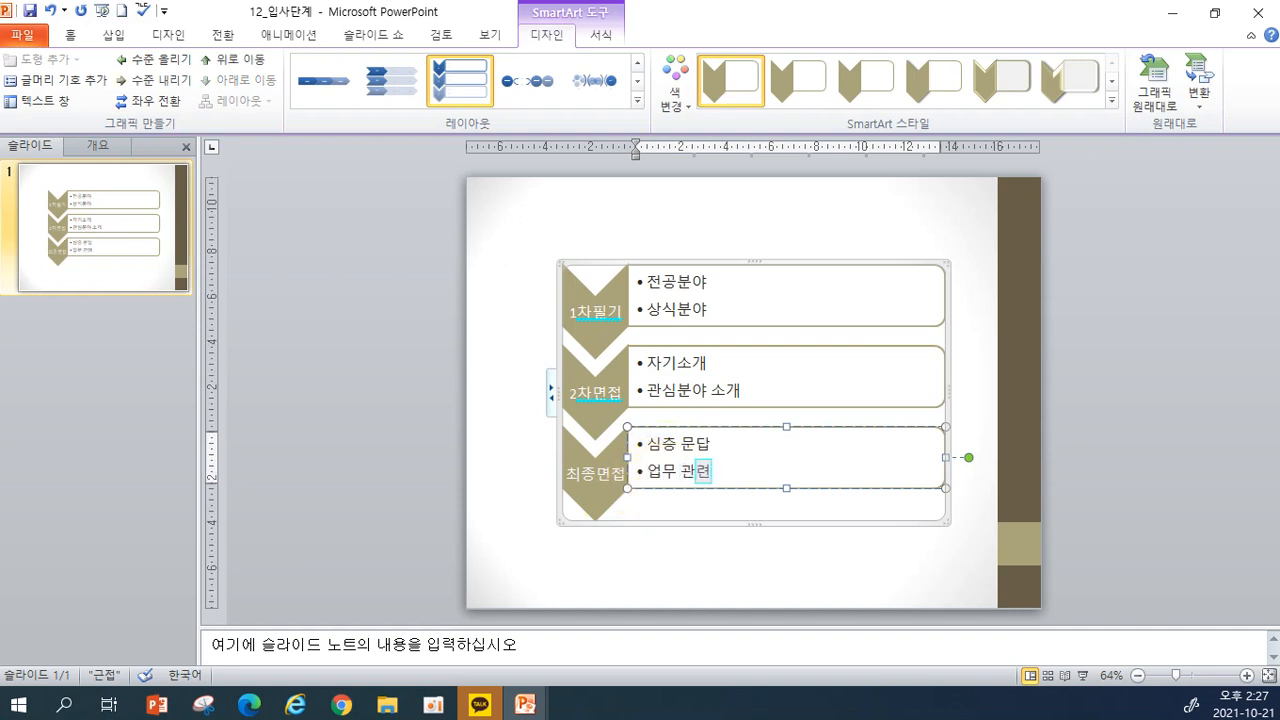
type("답")
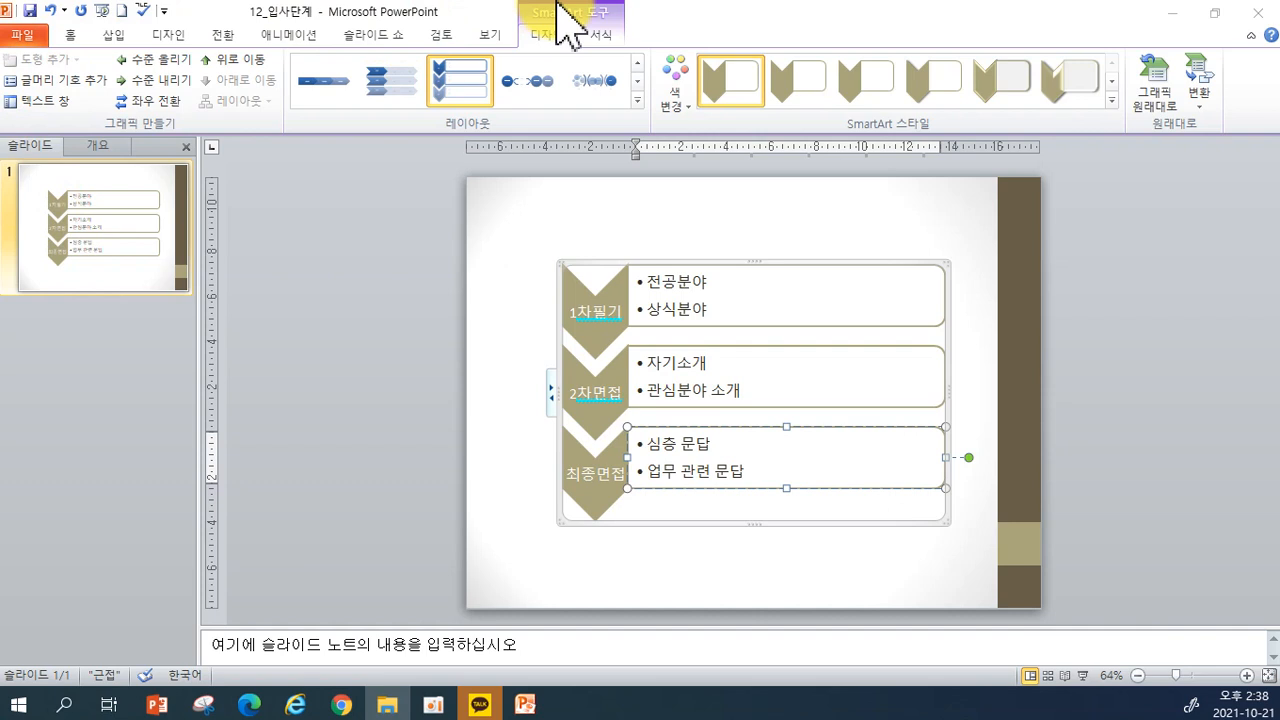
- Recolor the SmartArt with the fourth 색상형 color variation and apply the second 3차원 SmartArt style
left_click(675, 90)
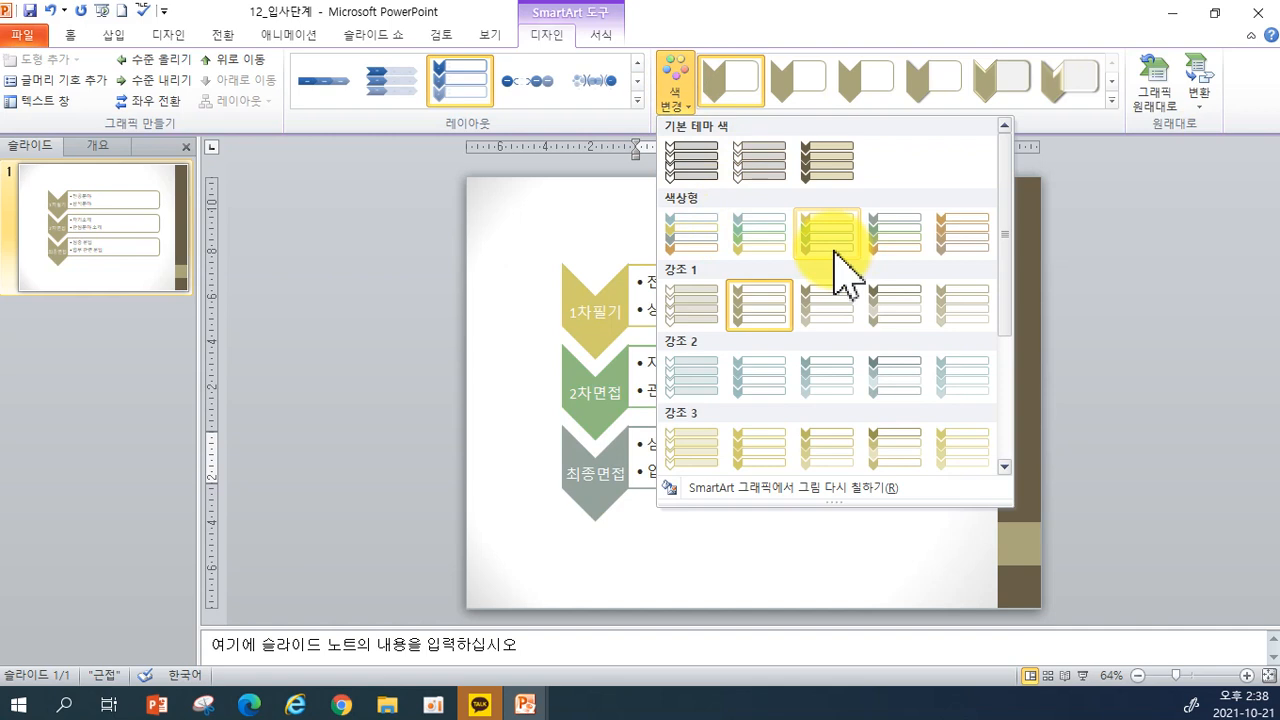
left_click(885, 262)
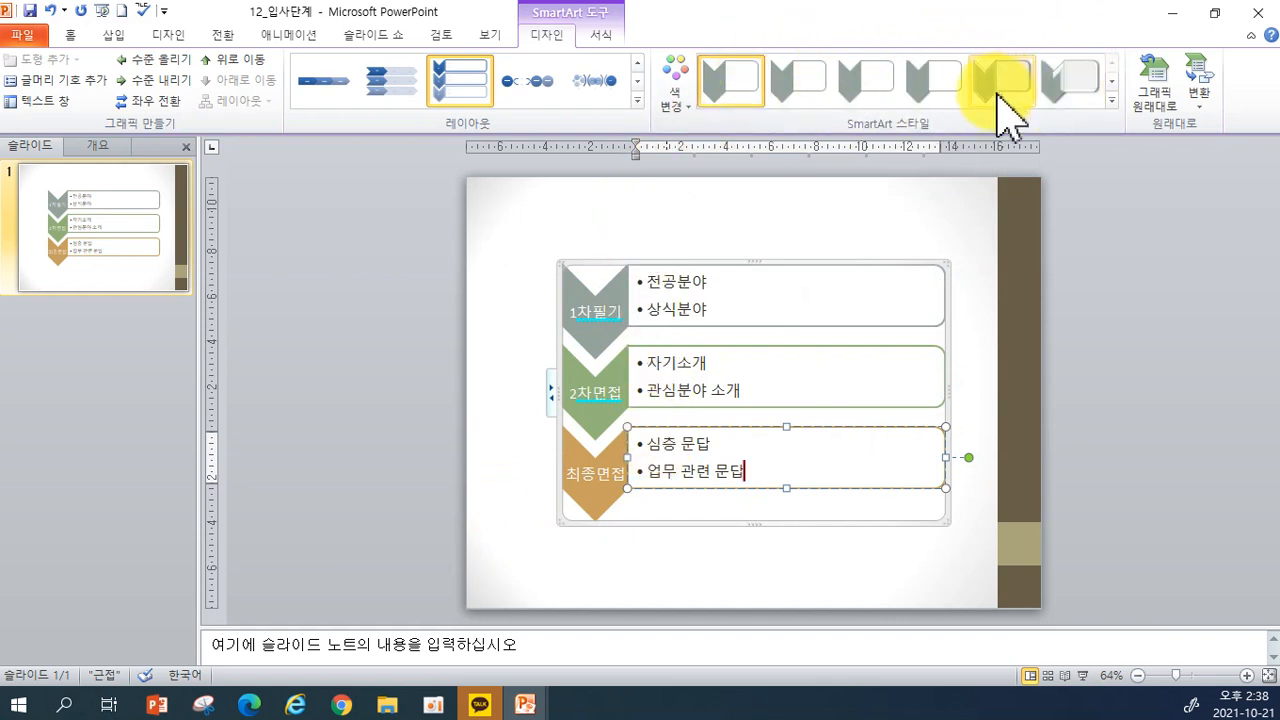
left_click(1110, 97)
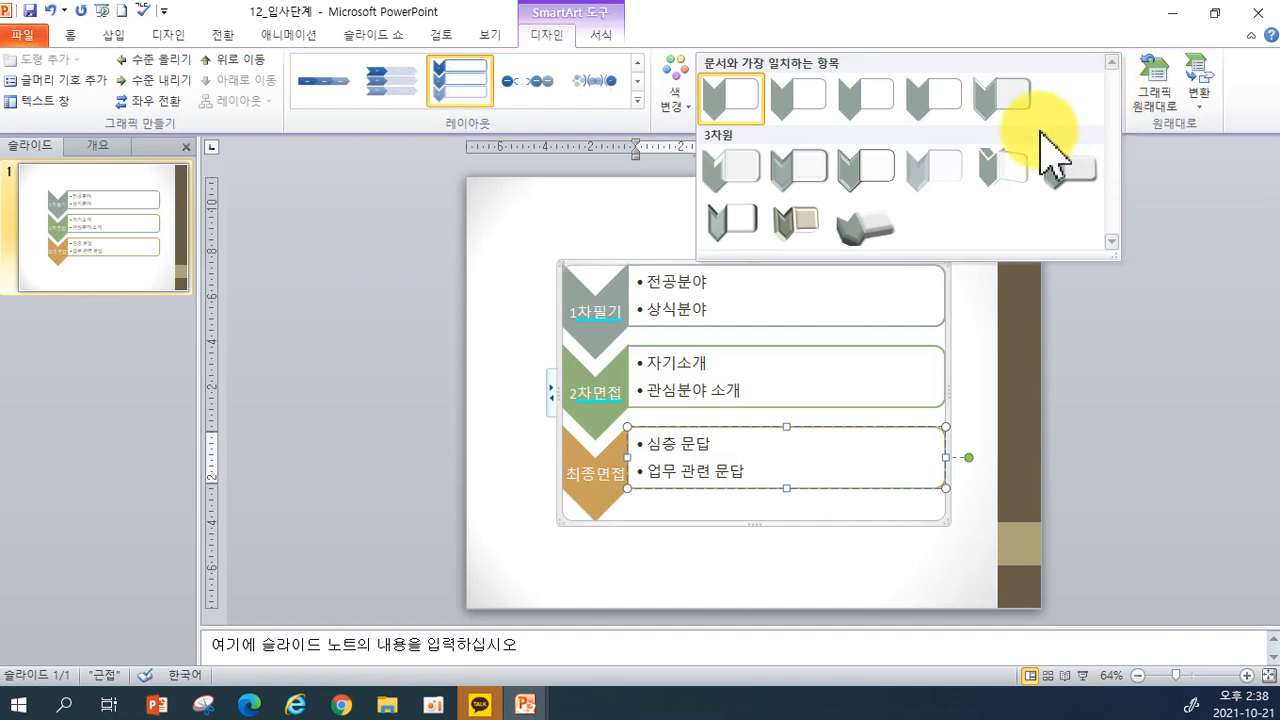
left_click(781, 177)
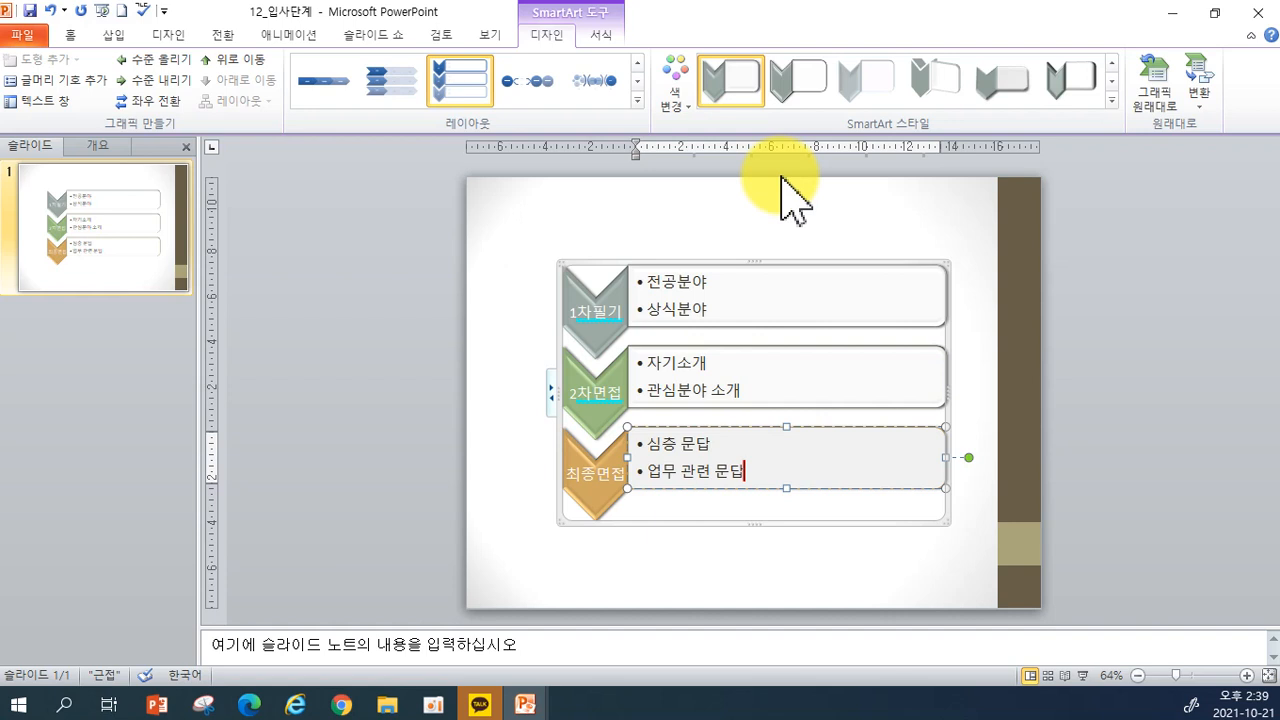
- Add a new shape after the 최종면접 chevron in the SmartArt
left_click(591, 511)
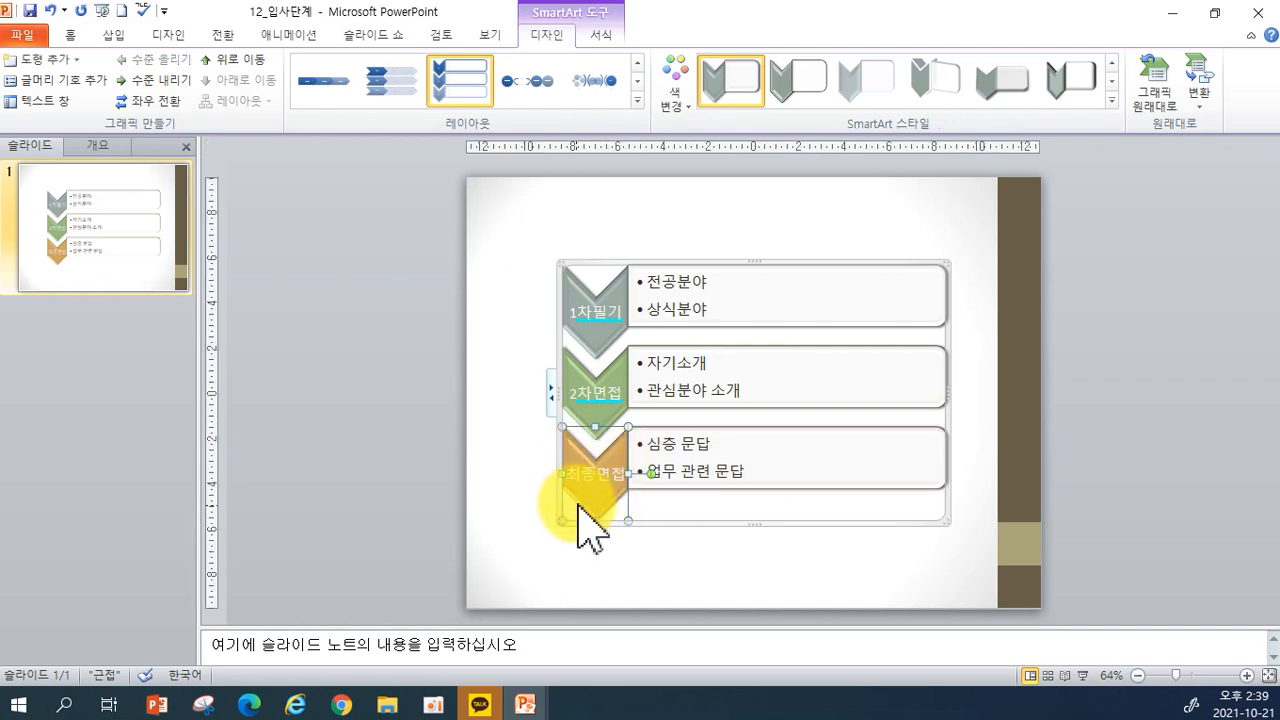
left_click(75, 60)
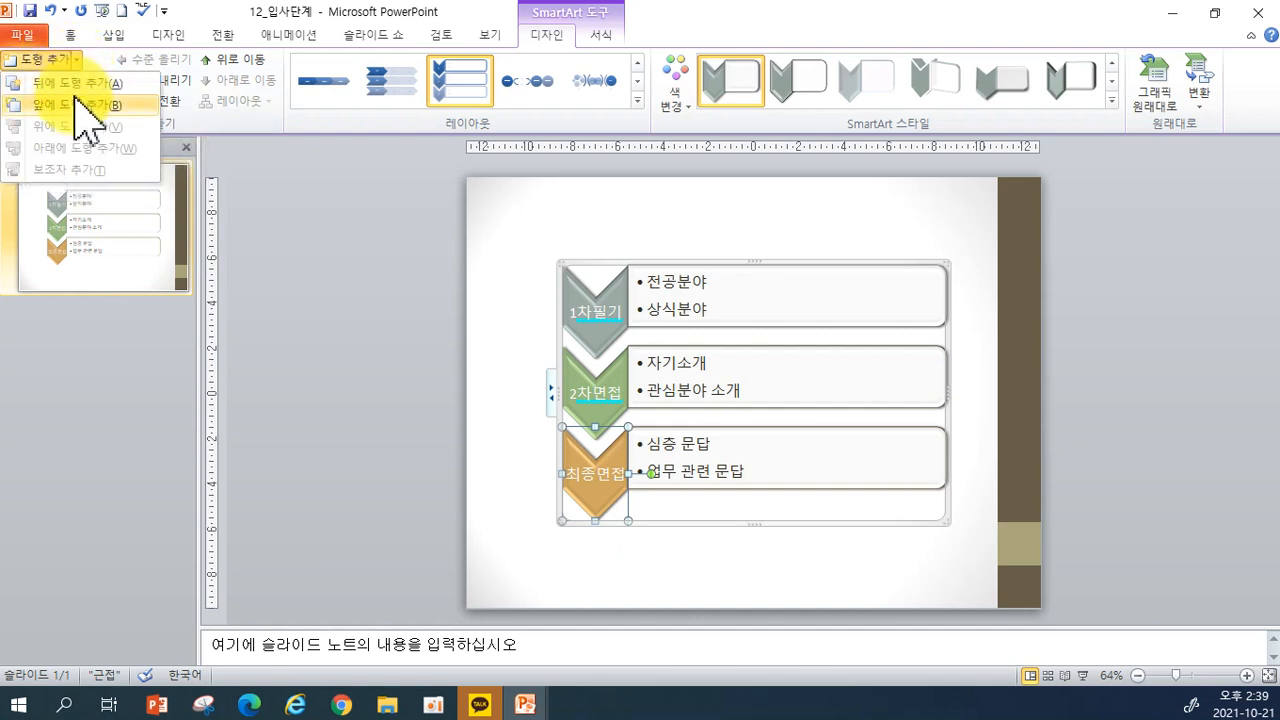
left_click(75, 85)
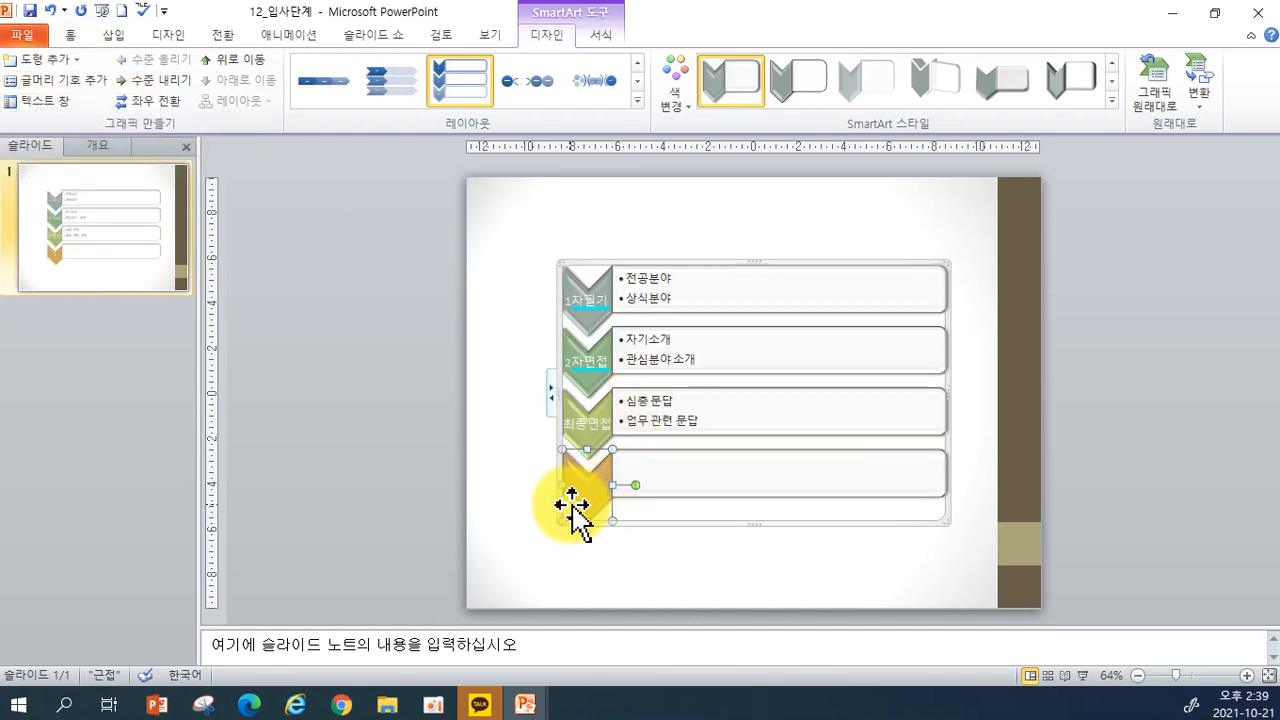
- Label the new fourth chevron 입사준비 and enter 건강진단 and 오리엔테이션 as its two bullets
left_click(590, 318)
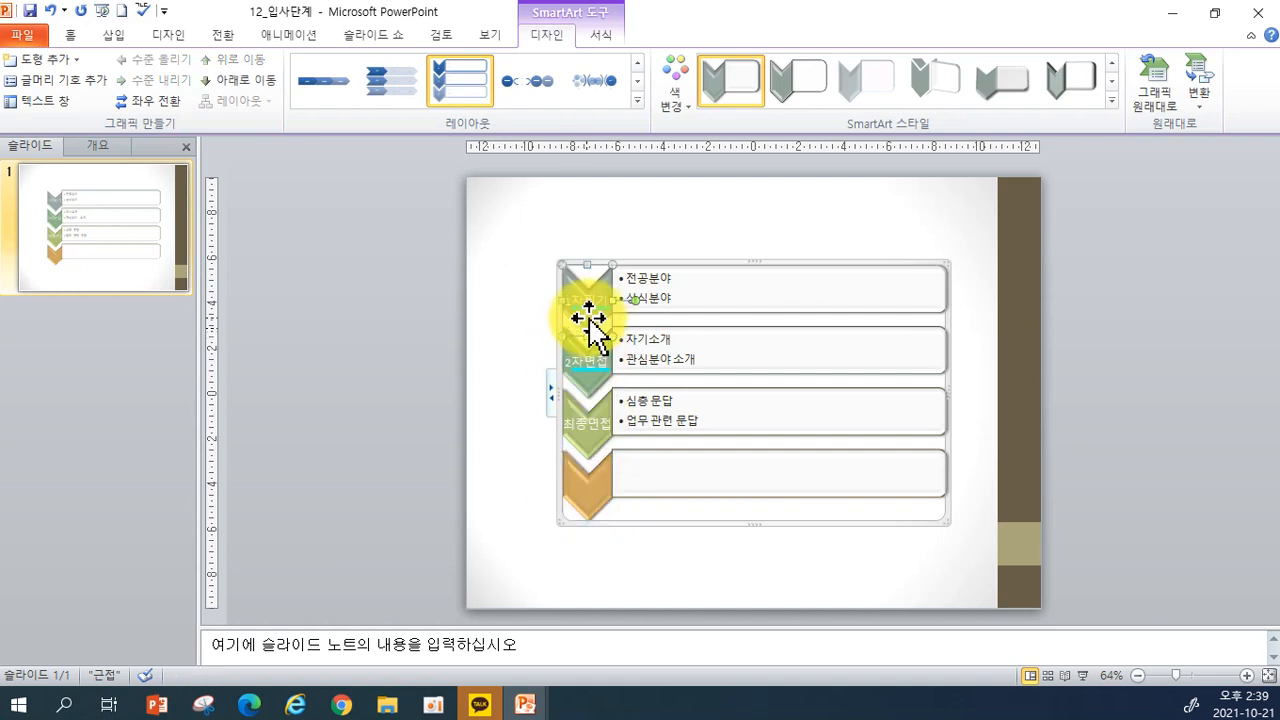
left_click(583, 350, "shift")
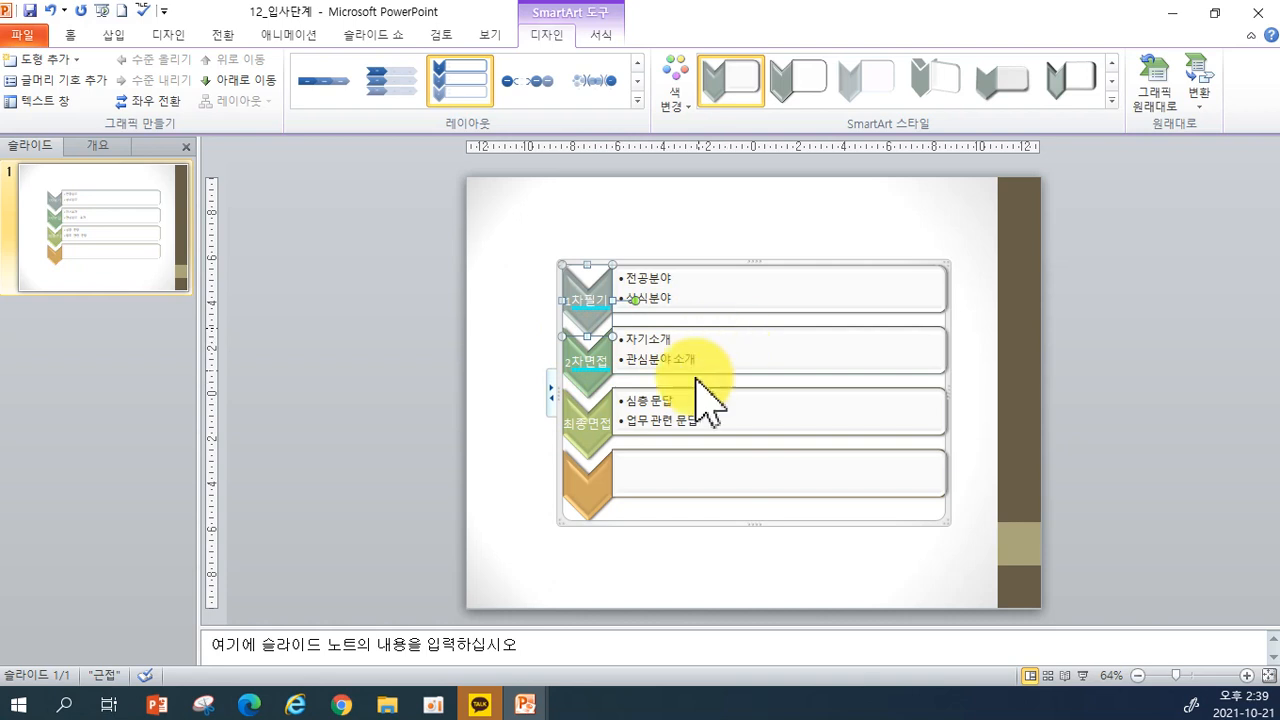
left_click(594, 488)
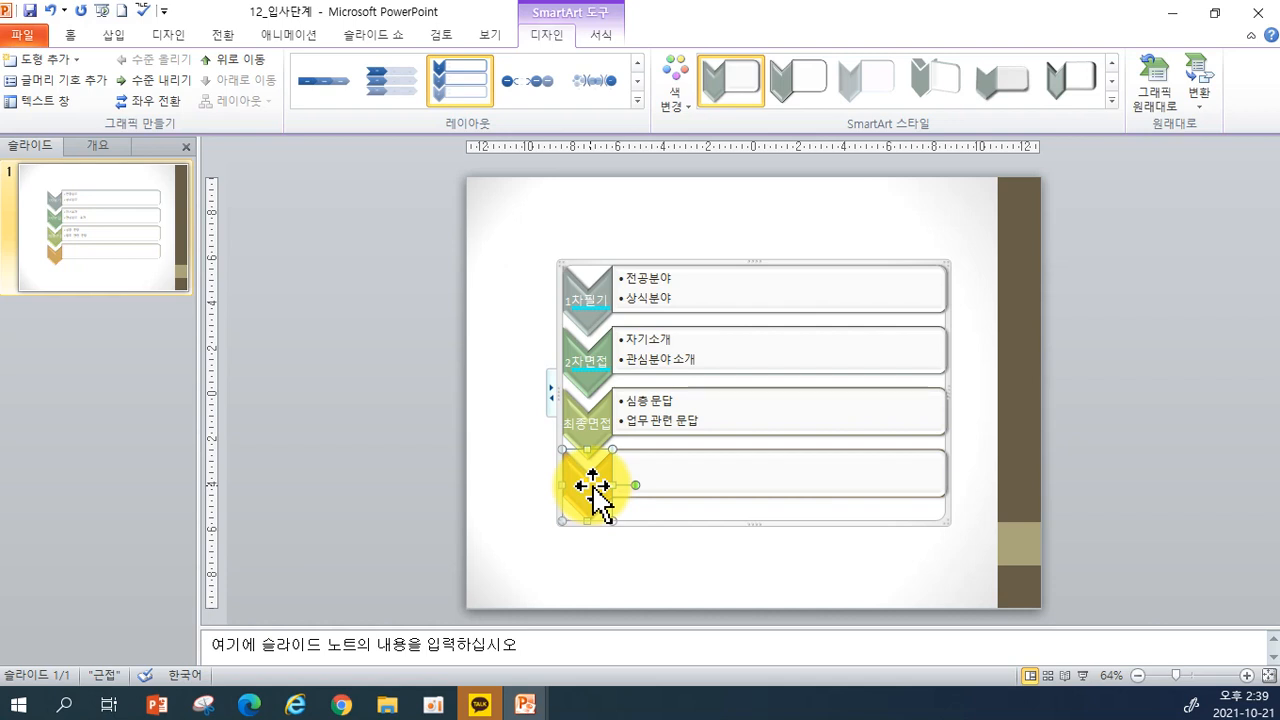
left_click(593, 487)
type("입사")
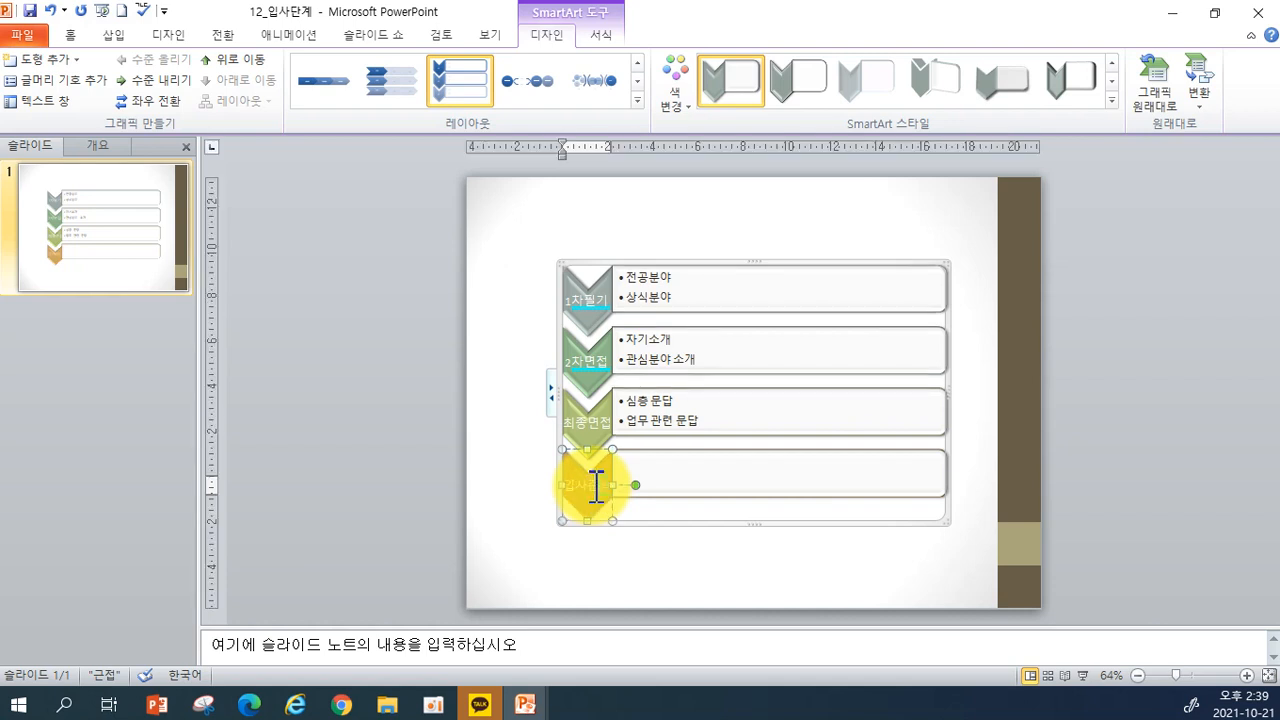
type("준비")
left_click(648, 482)
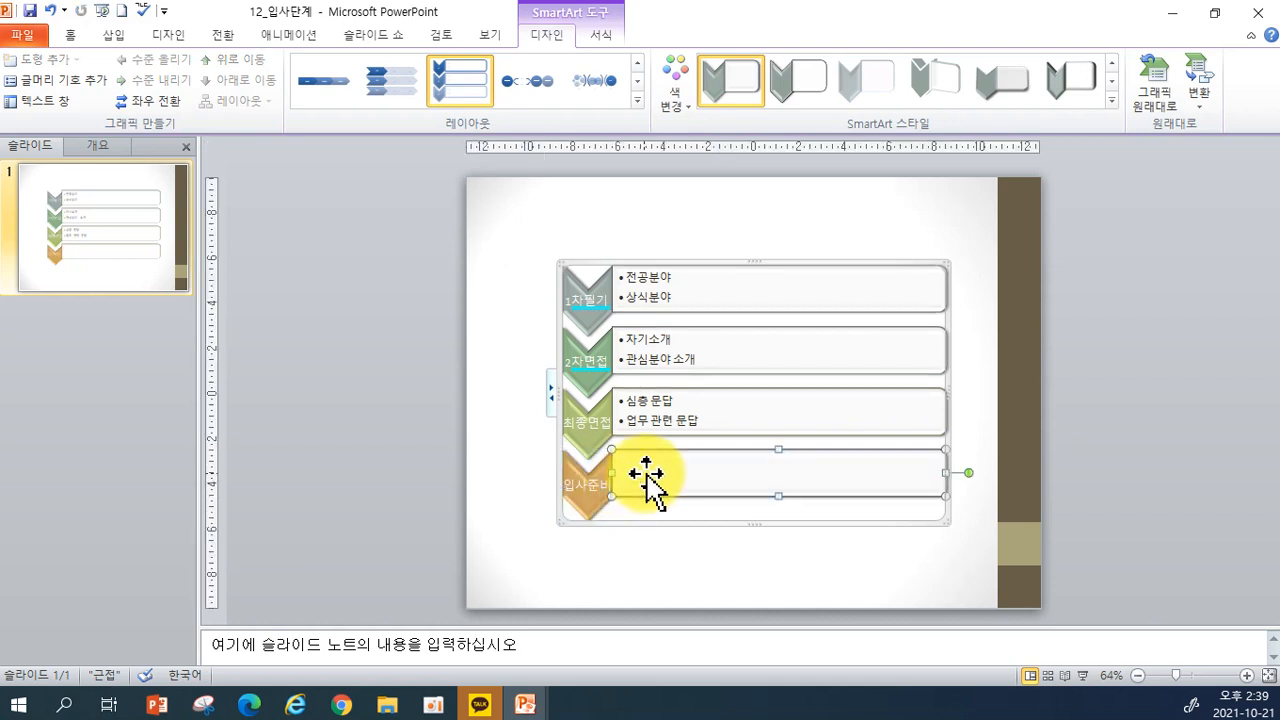
left_click(648, 482)
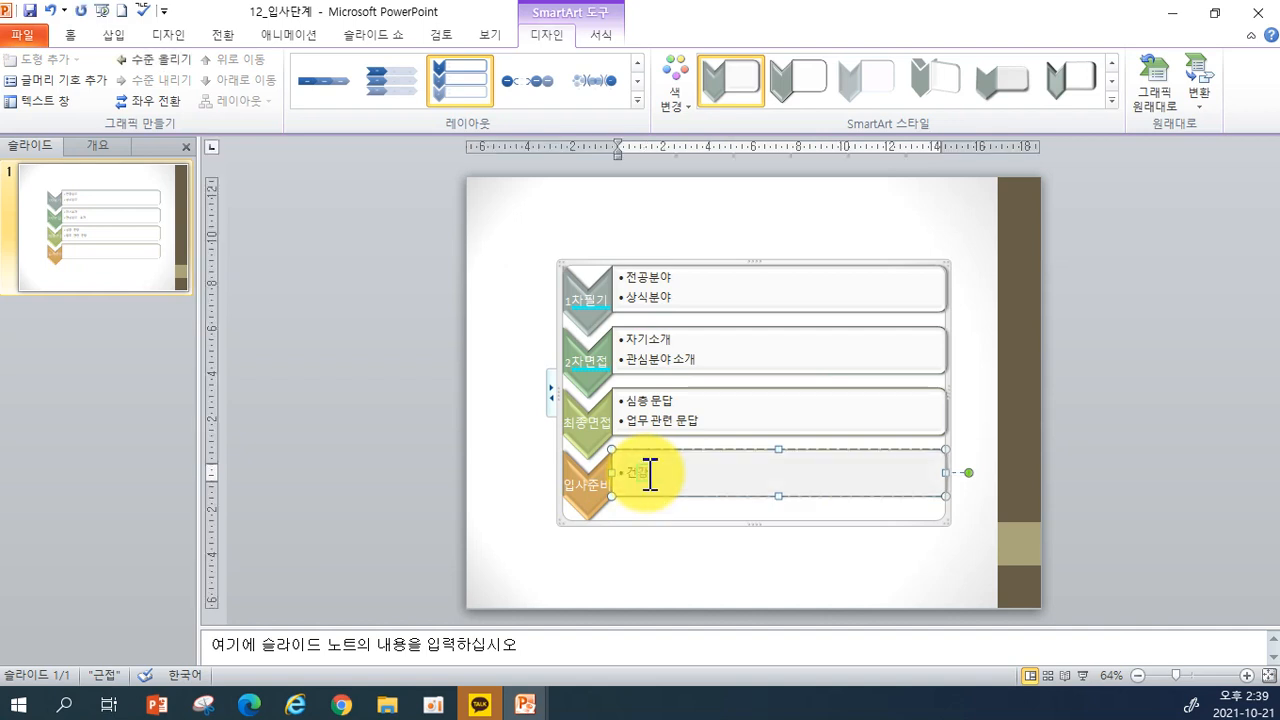
type("건강진단")
key("Return")
type("오리엔테이션")
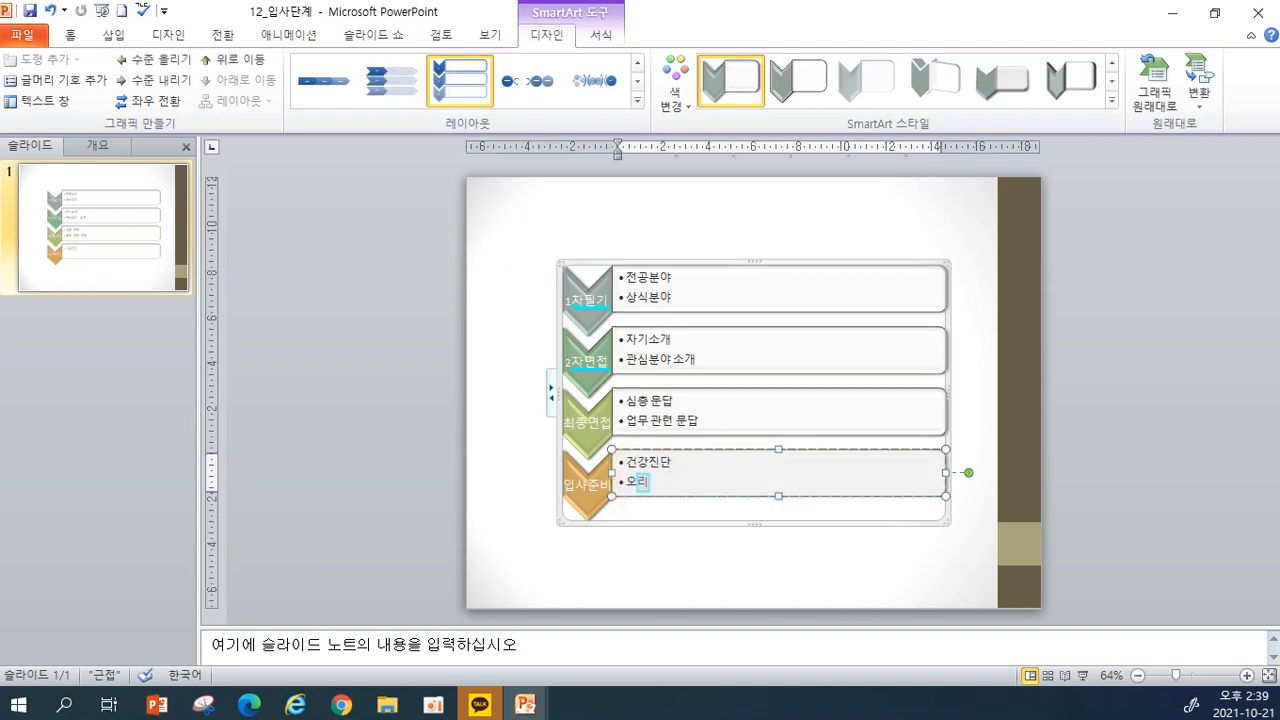
left_click(613, 563)
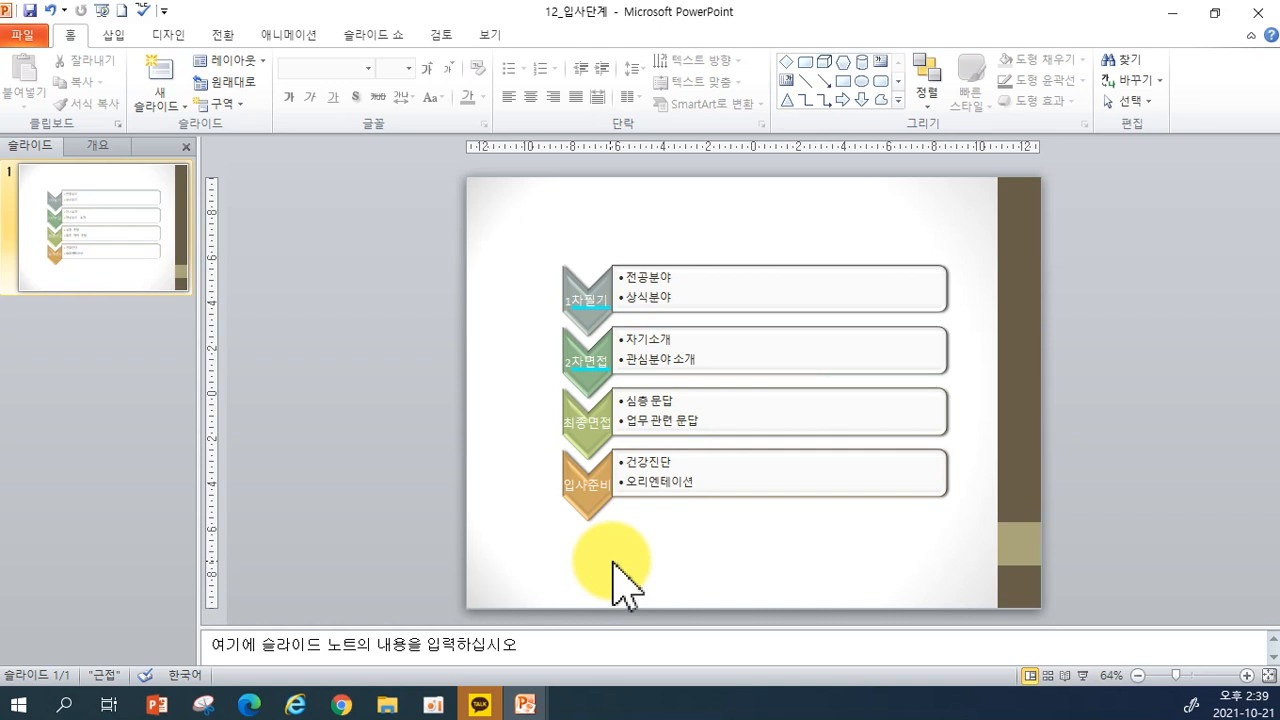
- Enlarge the whole SmartArt frame from two opposite corners until it fills most of the slide's white area
left_click(585, 512)
left_click(714, 522)
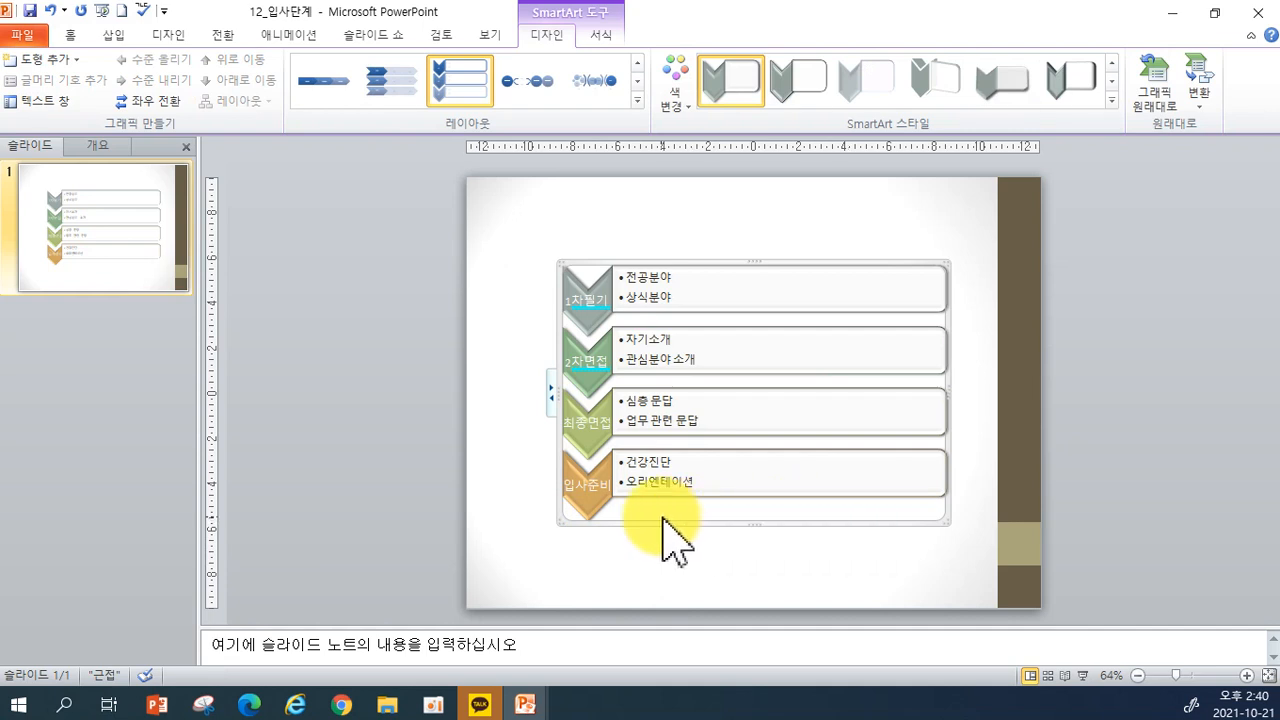
left_click_drag(562, 521, 496, 572)
left_click_drag(945, 263, 972, 222)
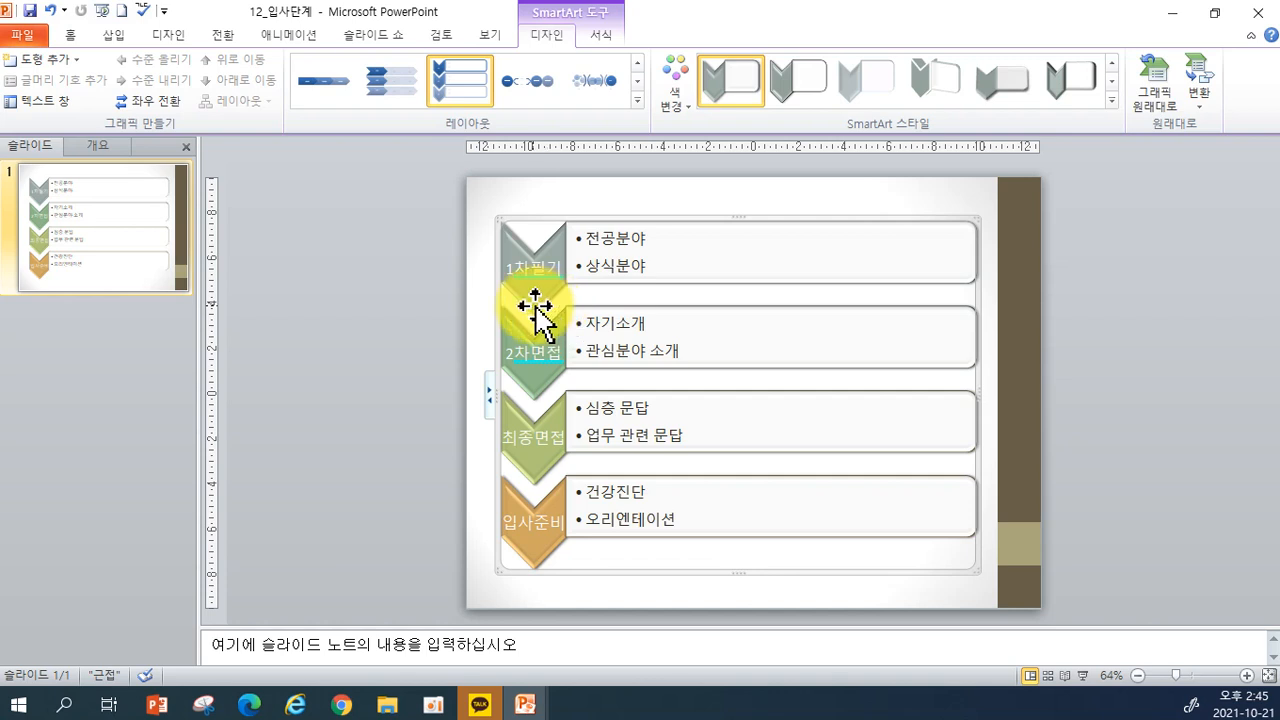
- Fill the 1차필기 chevron with the darkest teal shade from the theme colors
left_click(541, 256)
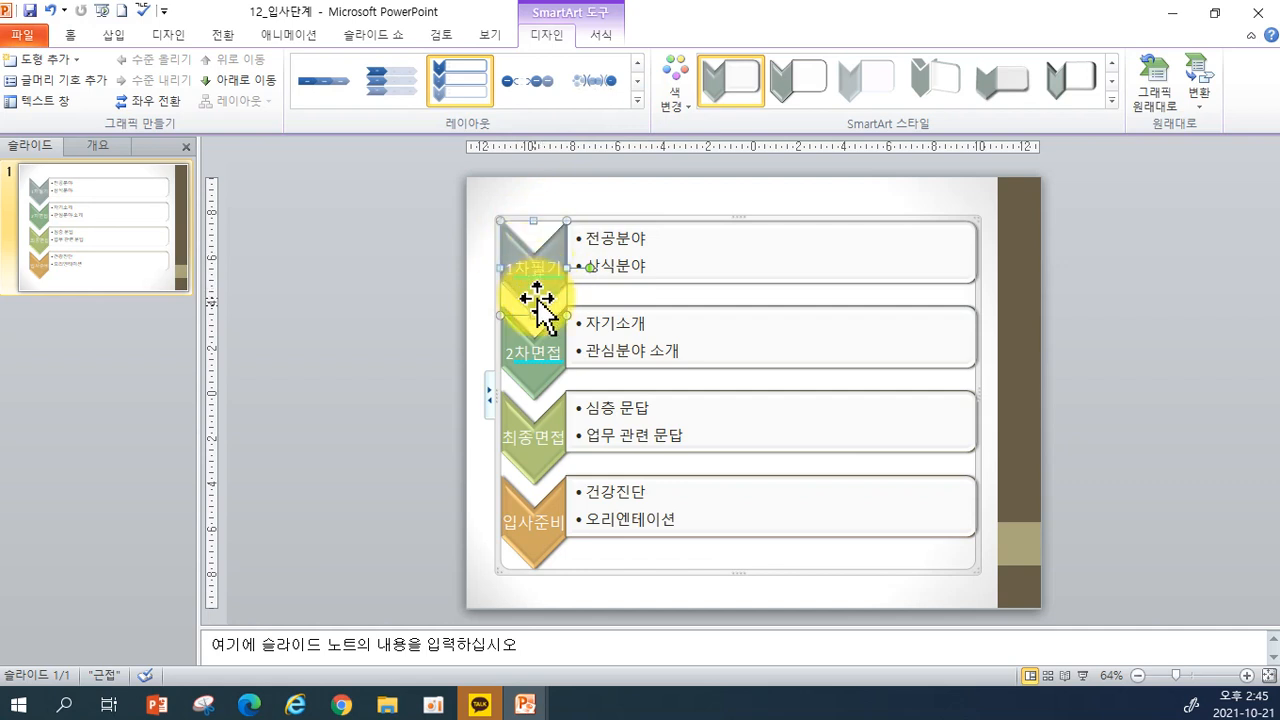
left_click(604, 38)
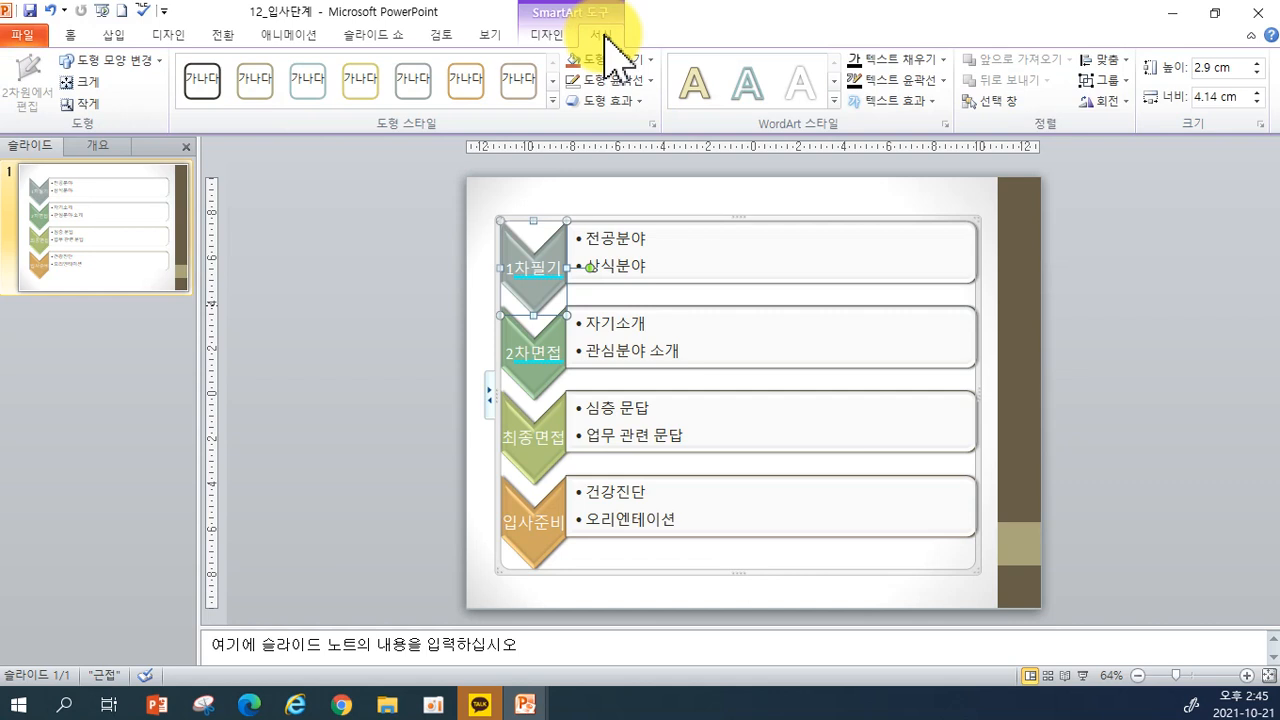
left_click(620, 60)
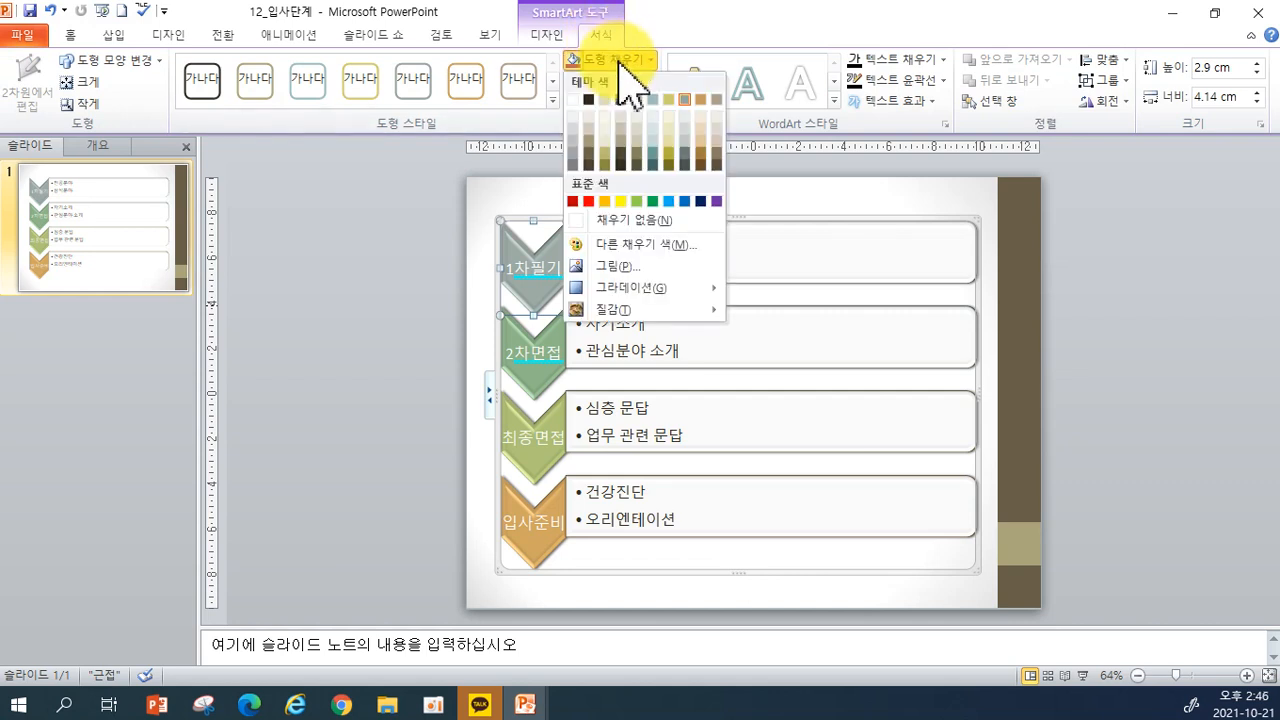
left_click(653, 165)
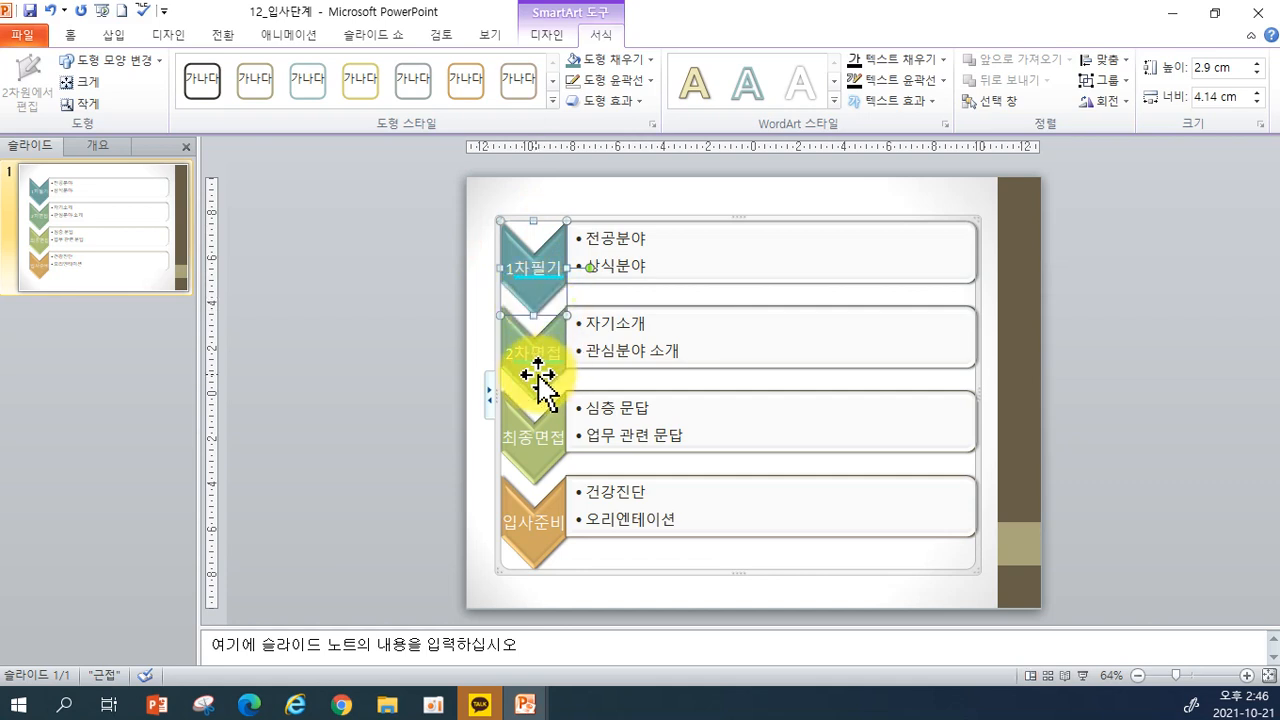
- Apply the first WordArt style in the second row of the 선택한 텍스트에 적용 group to all four chevron labels
left_click(537, 375, "shift")
left_click(532, 445, "shift")
left_click(537, 515, "shift")
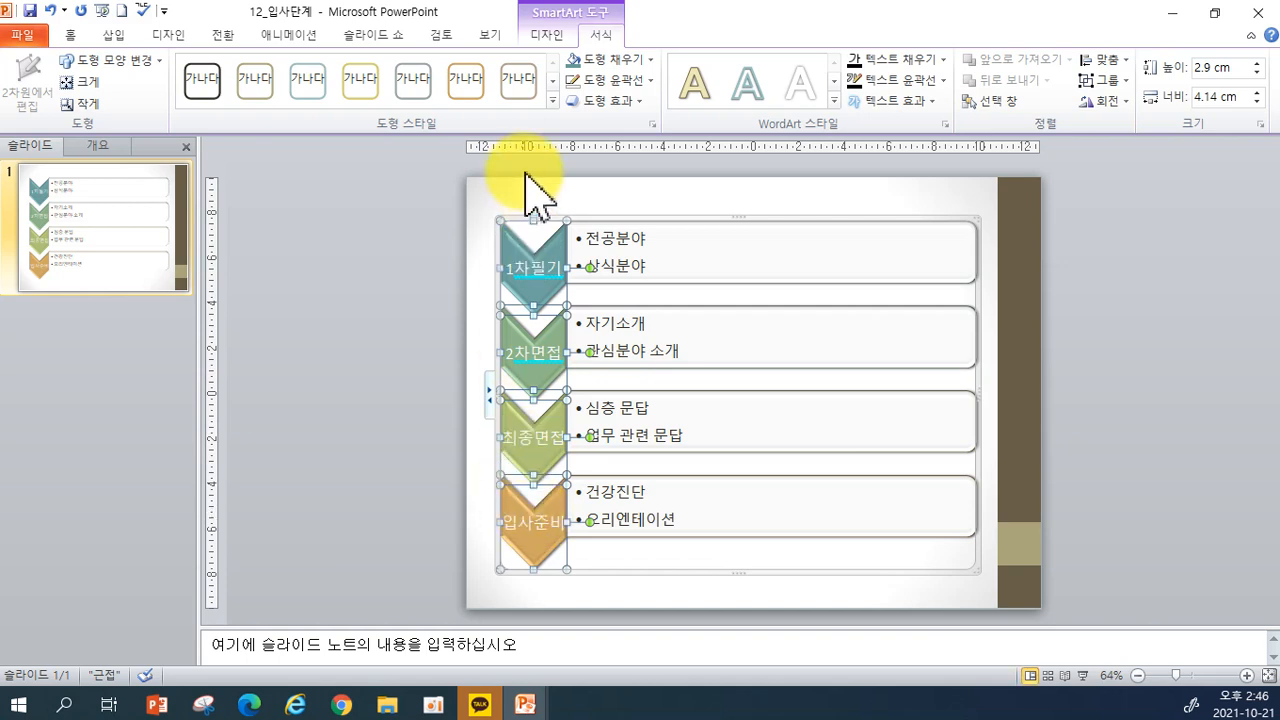
left_click(834, 100)
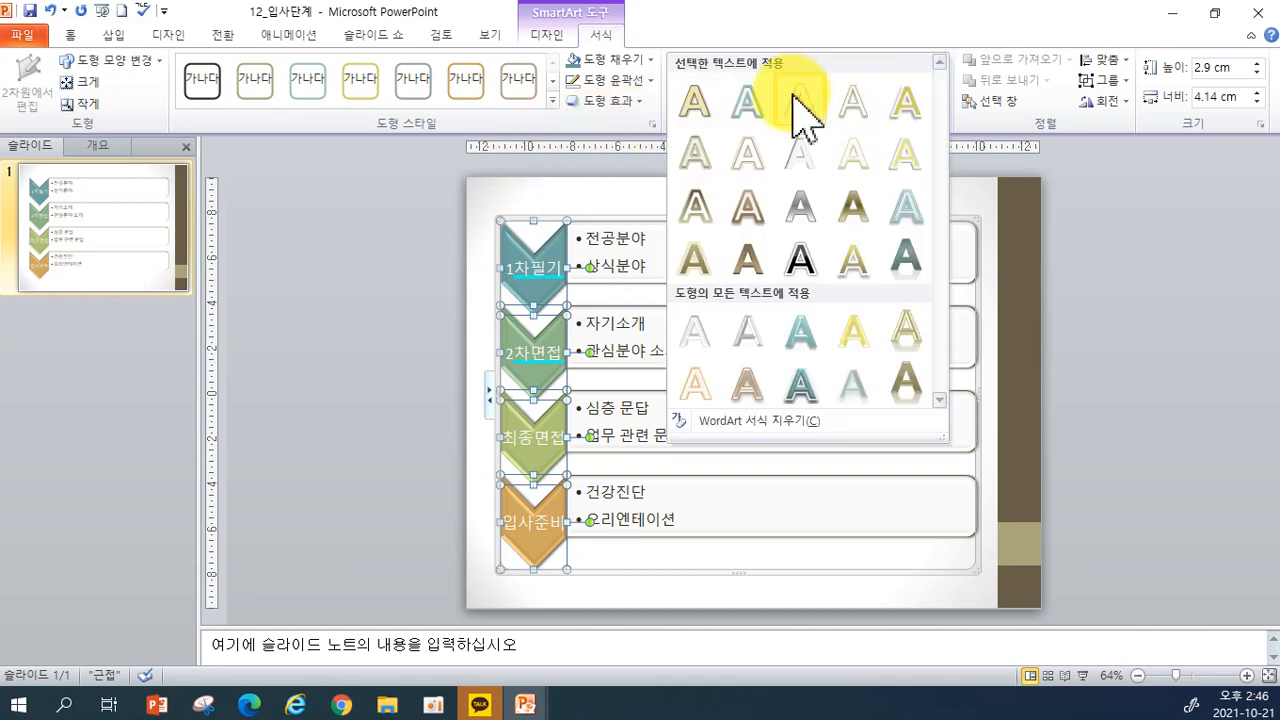
left_click(703, 145)
left_click(390, 420)
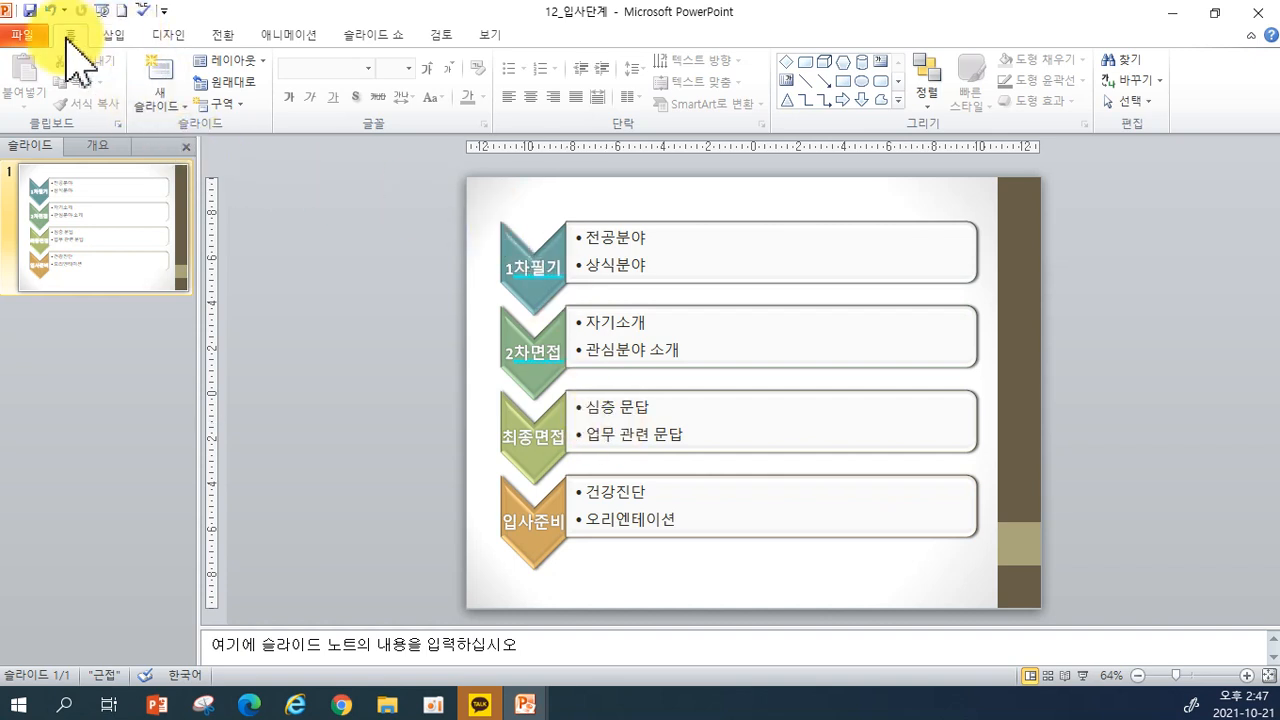
- Open the 12_영업부구조 presentation from the 눈이편한파워포인트 folder
left_click(22, 36)
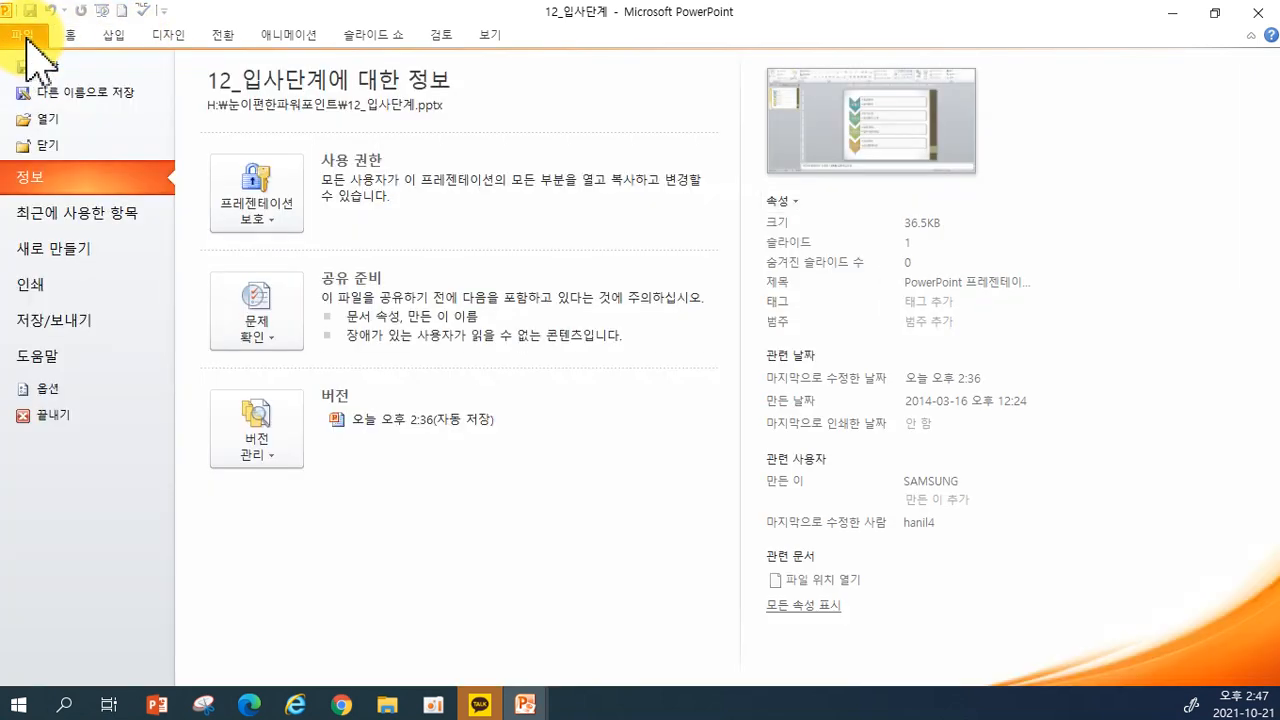
left_click(30, 120)
scroll(466, 286, "down", 10)
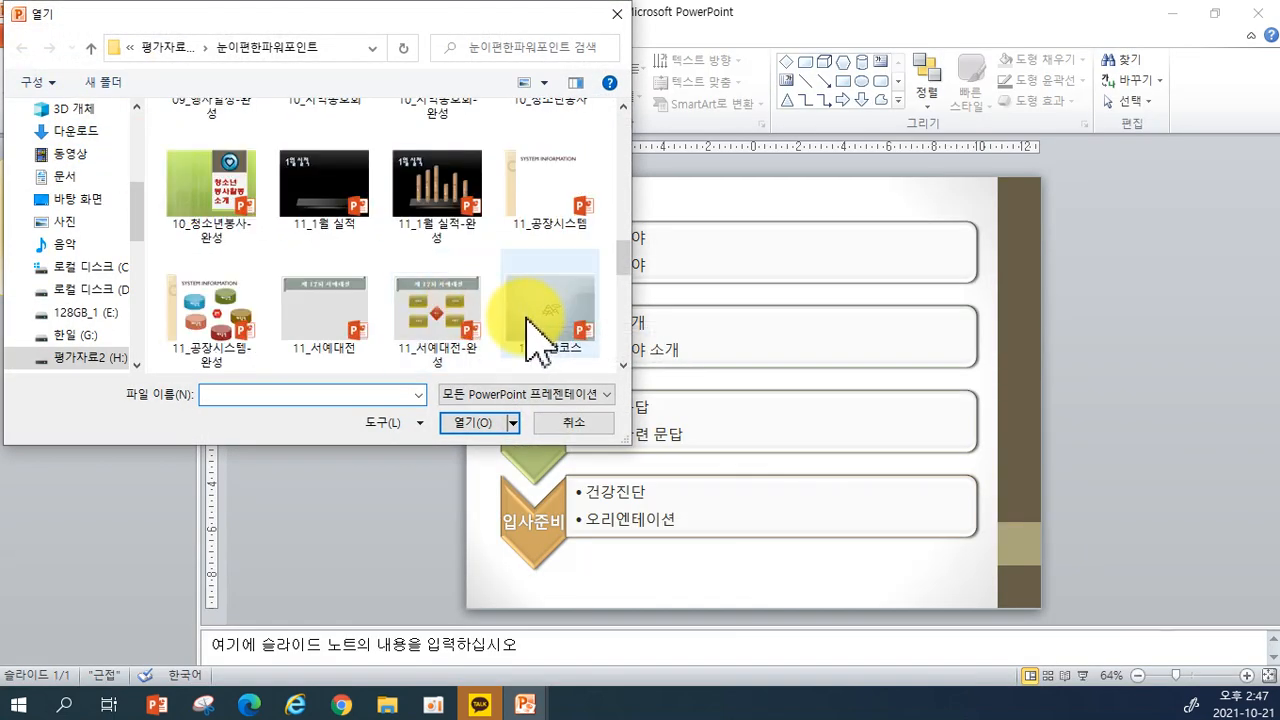
scroll(420, 305, "down", 2)
left_click(345, 320)
double_click(345, 320)
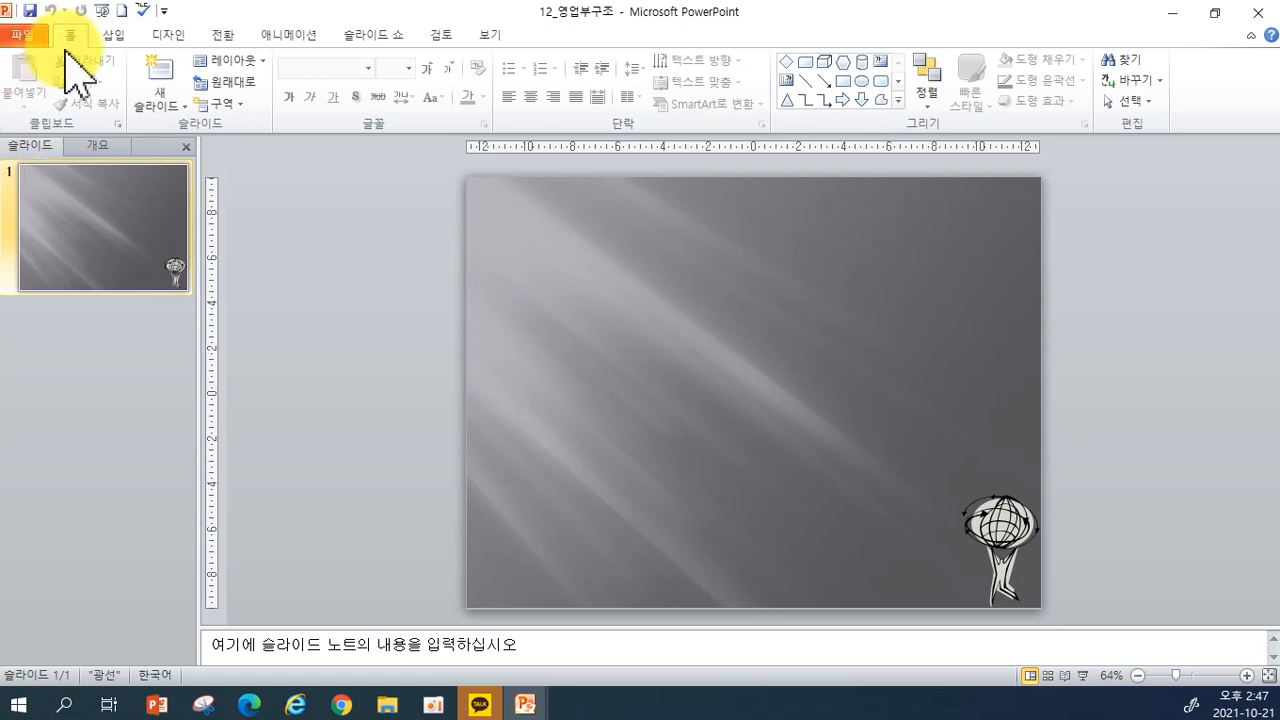
- Insert a 계층 구조형 SmartArt from the hierarchy category and enlarge its frame toward the slide's upper-left corner
left_click(113, 34)
left_click(284, 74)
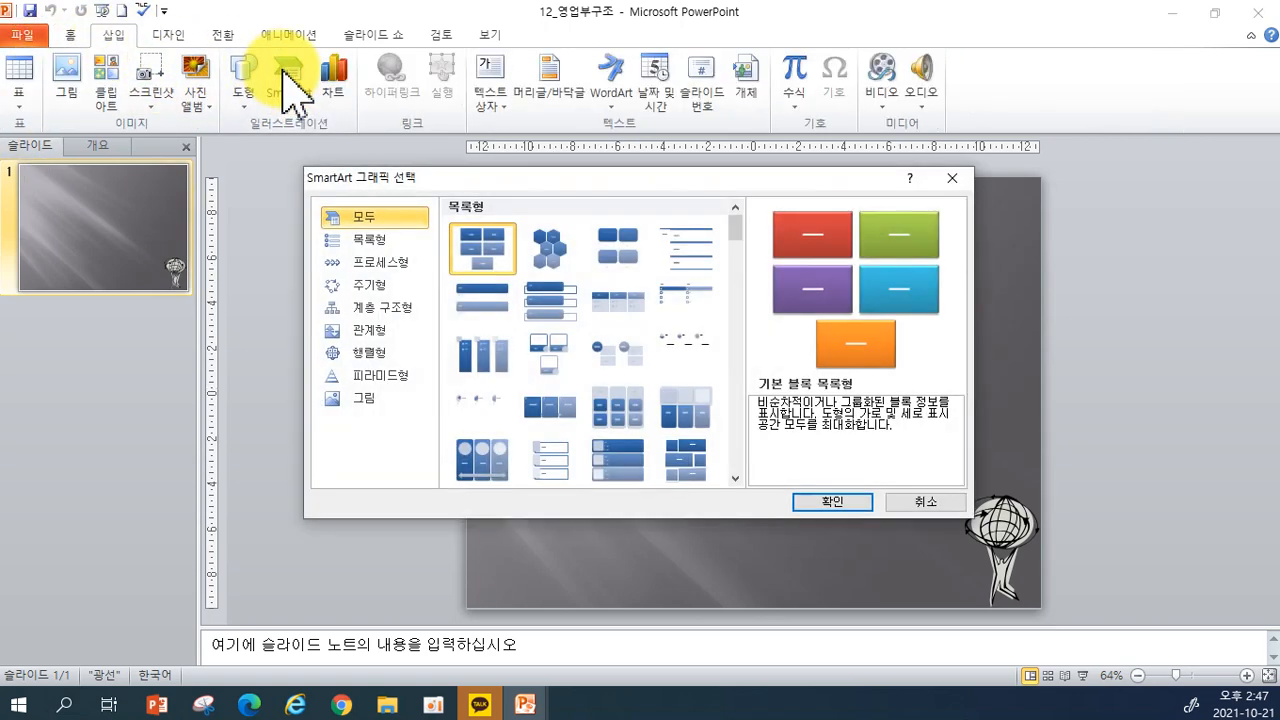
scroll(570, 410, "down", 5)
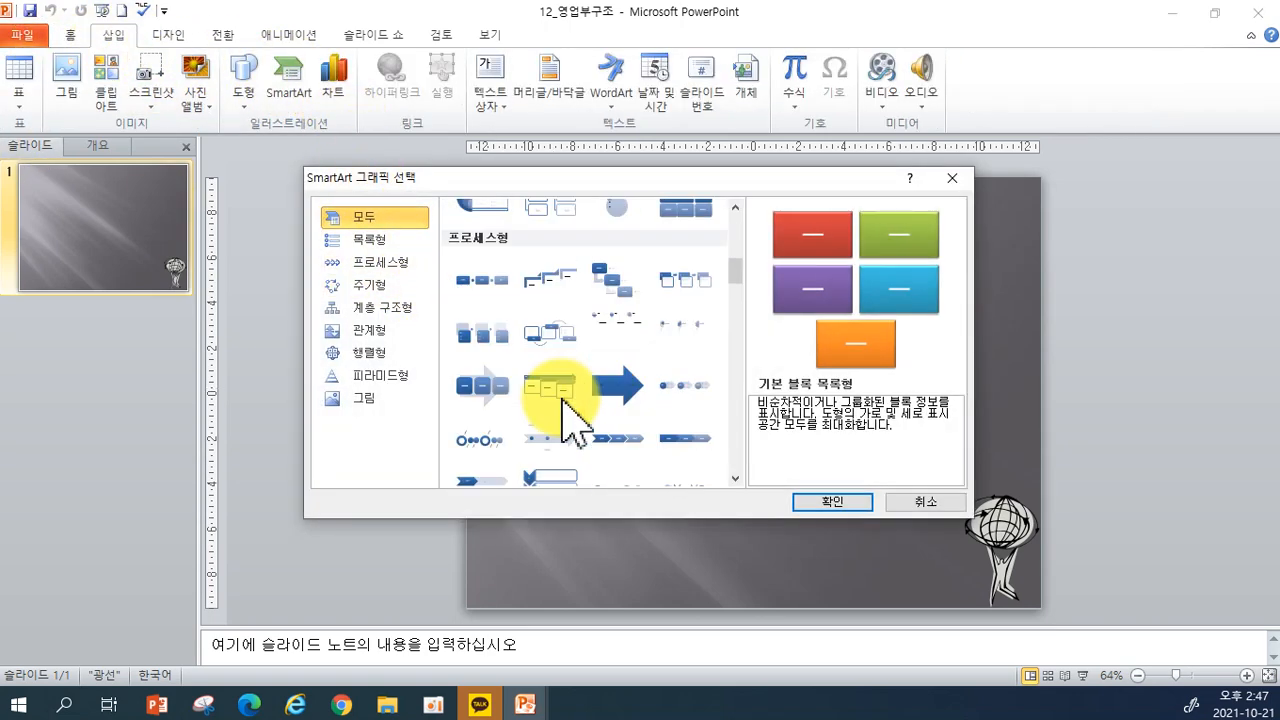
left_click(405, 308)
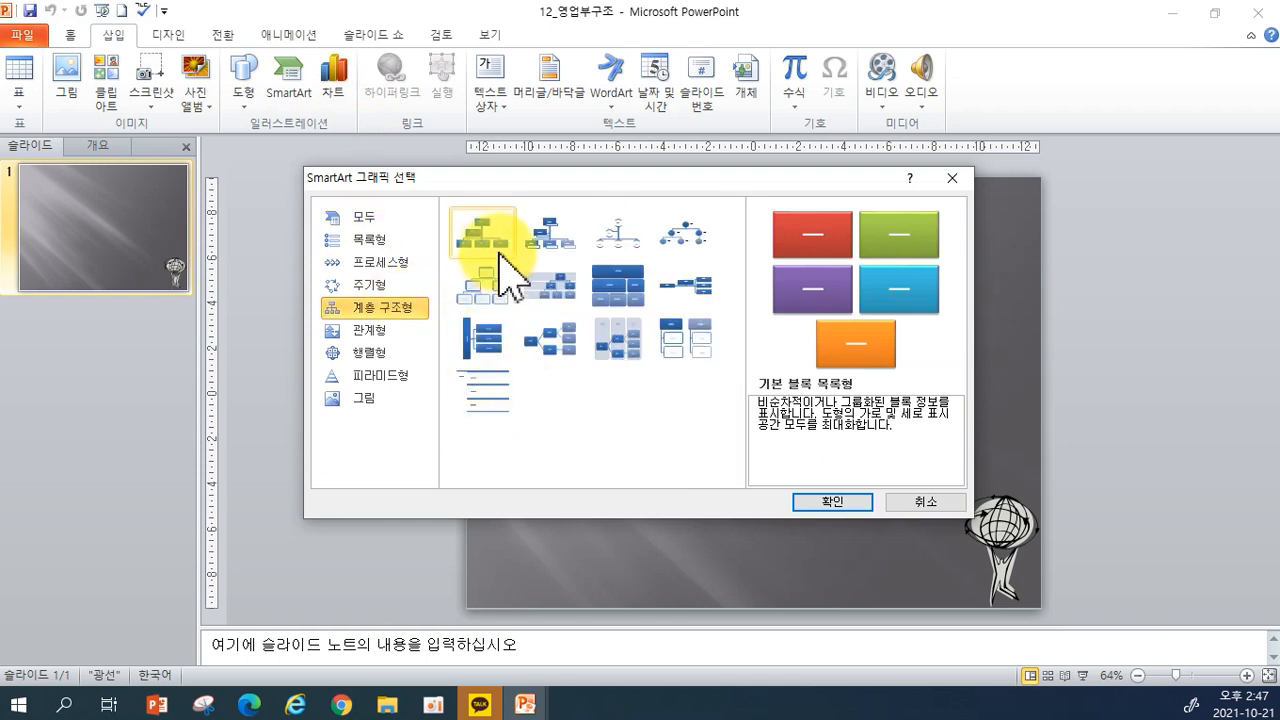
left_click(497, 300)
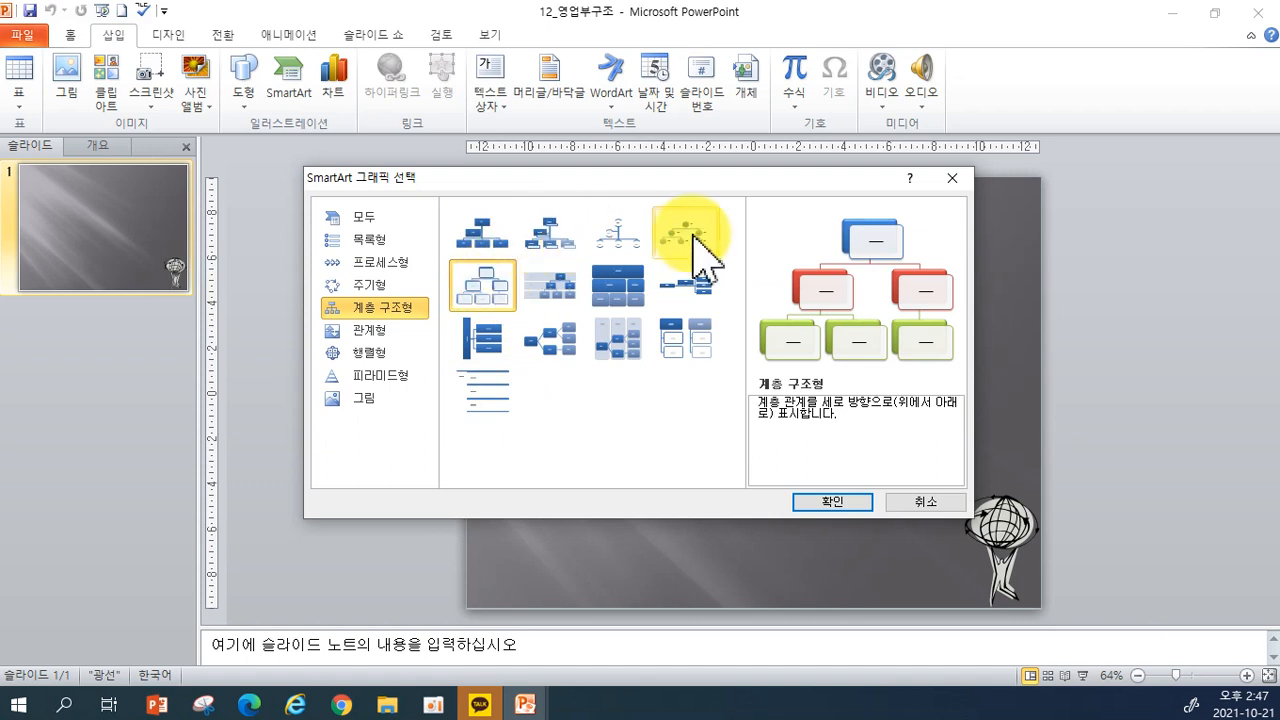
left_click(828, 503)
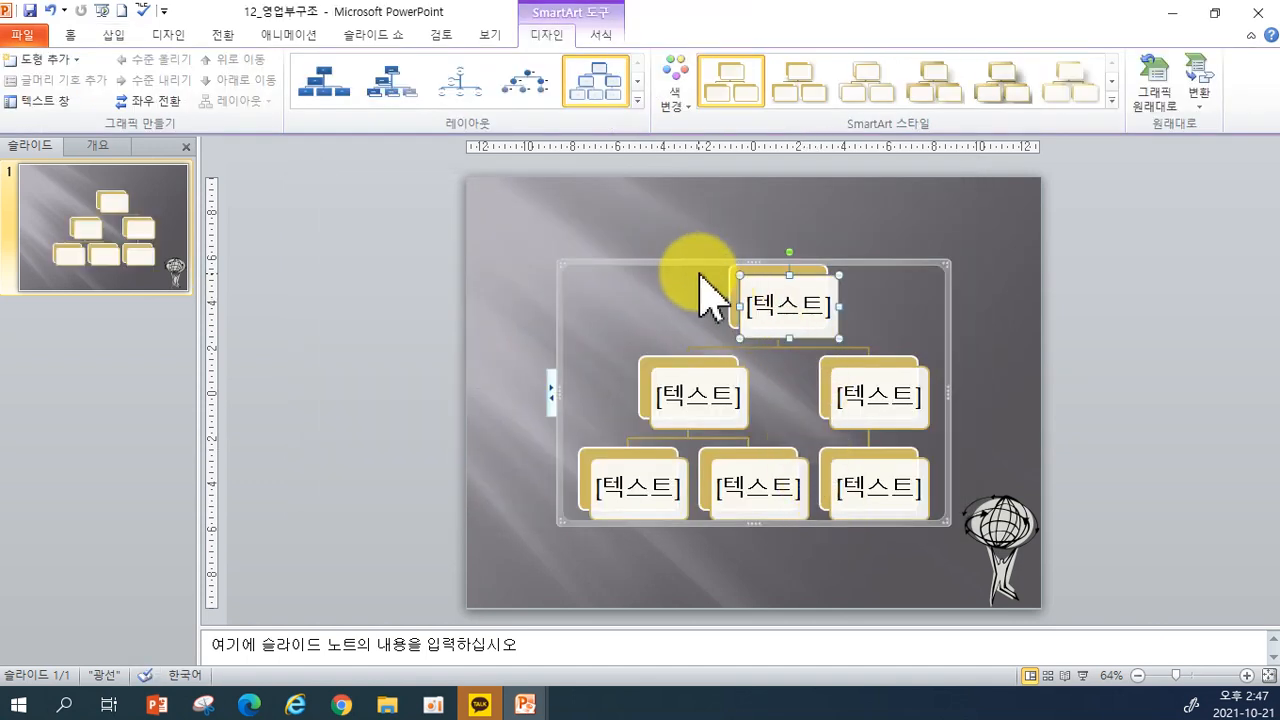
left_click_drag(560, 262, 498, 209)
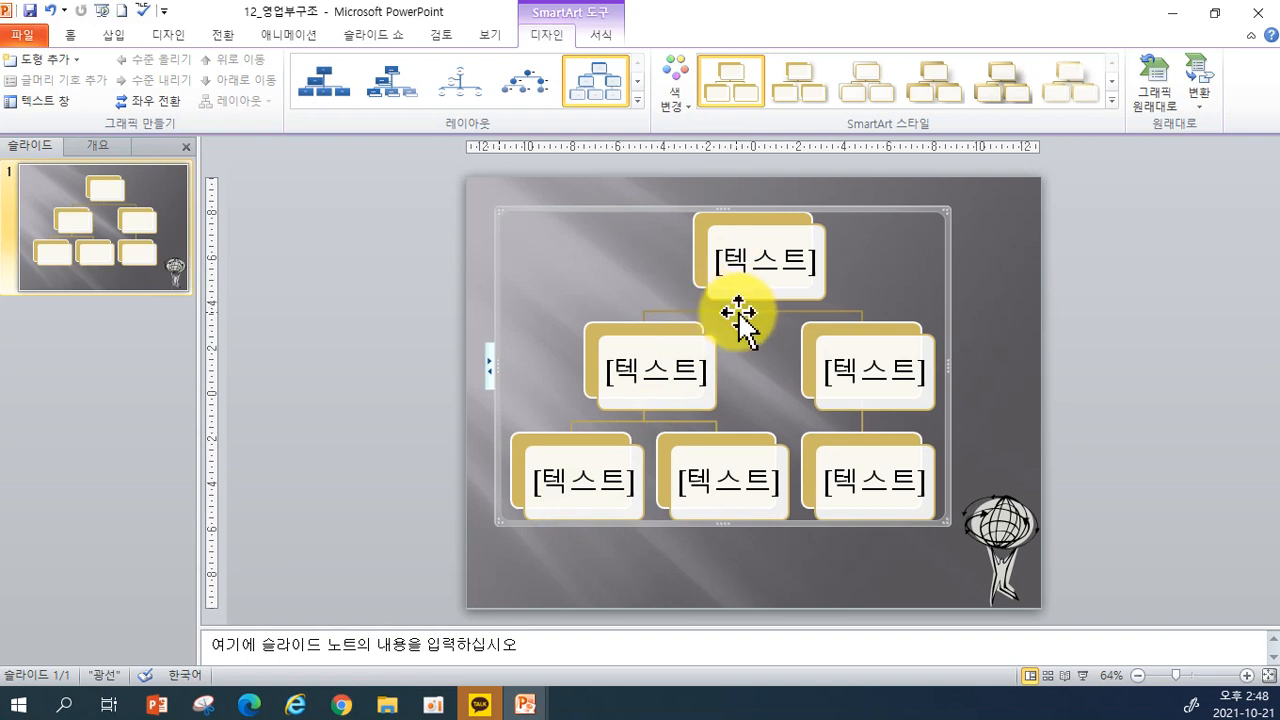
- Label the top box of the hierarchy 영업팀 and the two second-level boxes 해외 and 국내
left_click(762, 266)
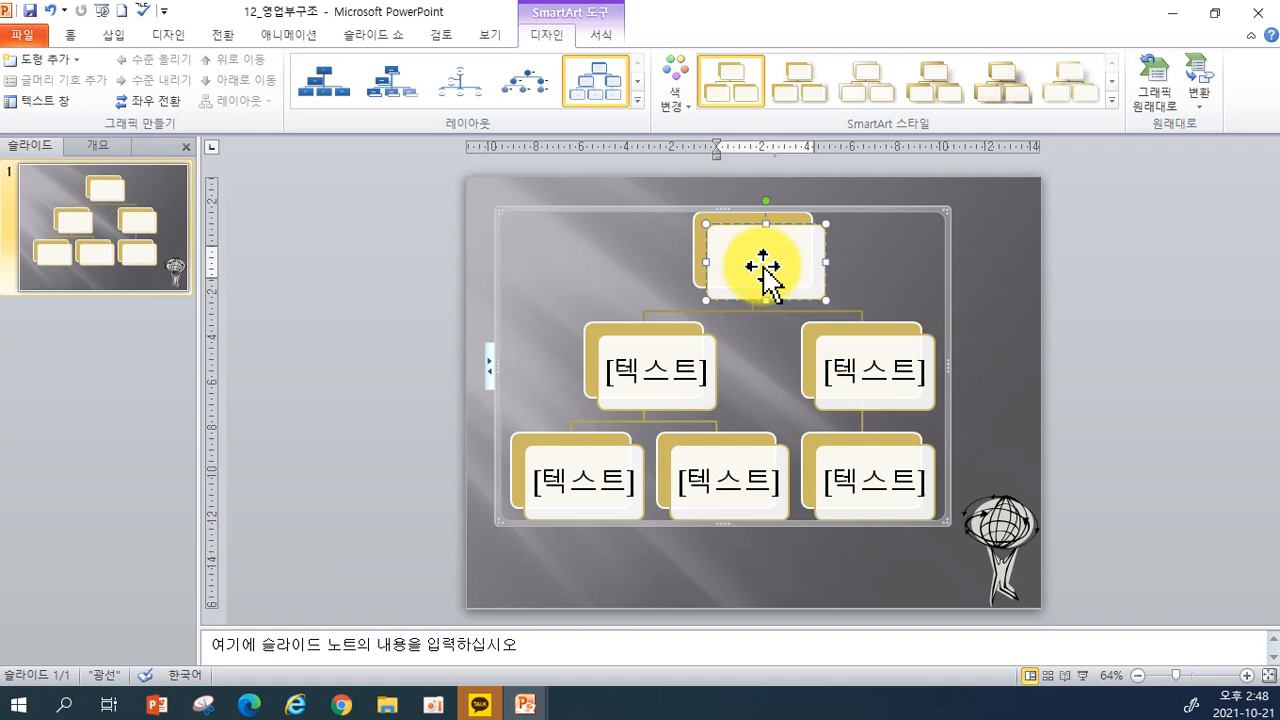
type("udd영업트")
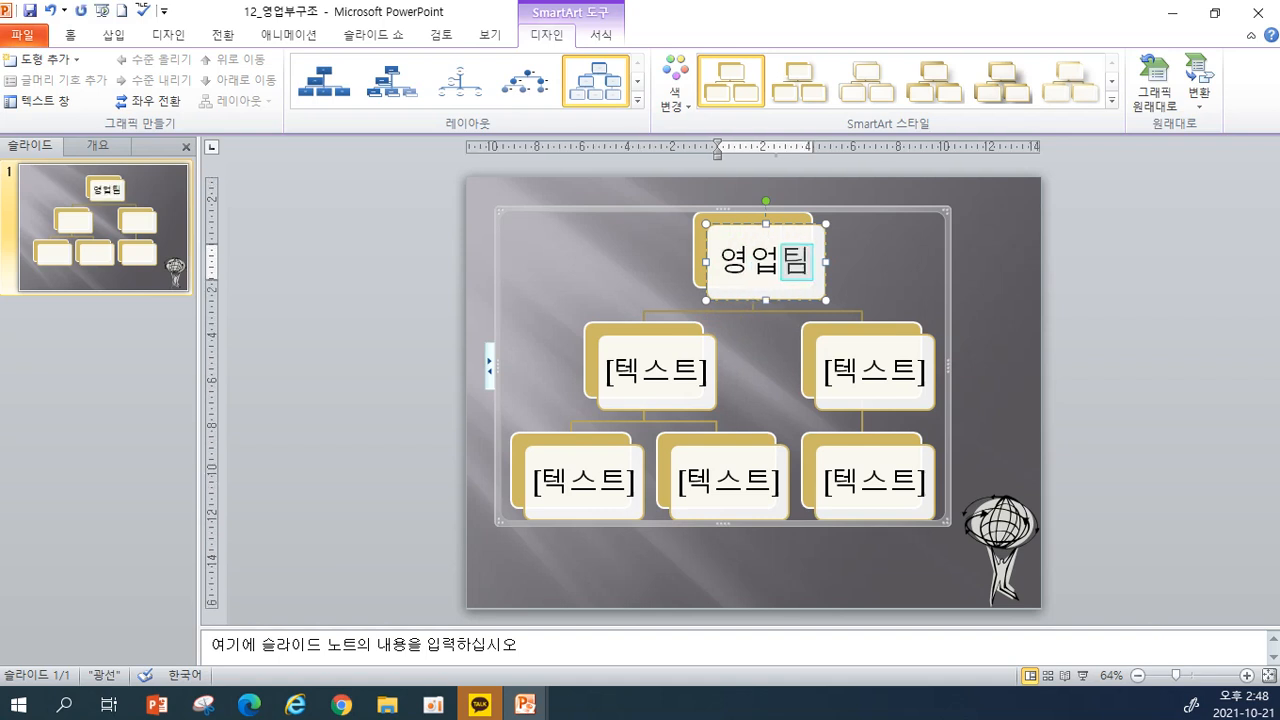
left_click(676, 378)
type("ㅎ")
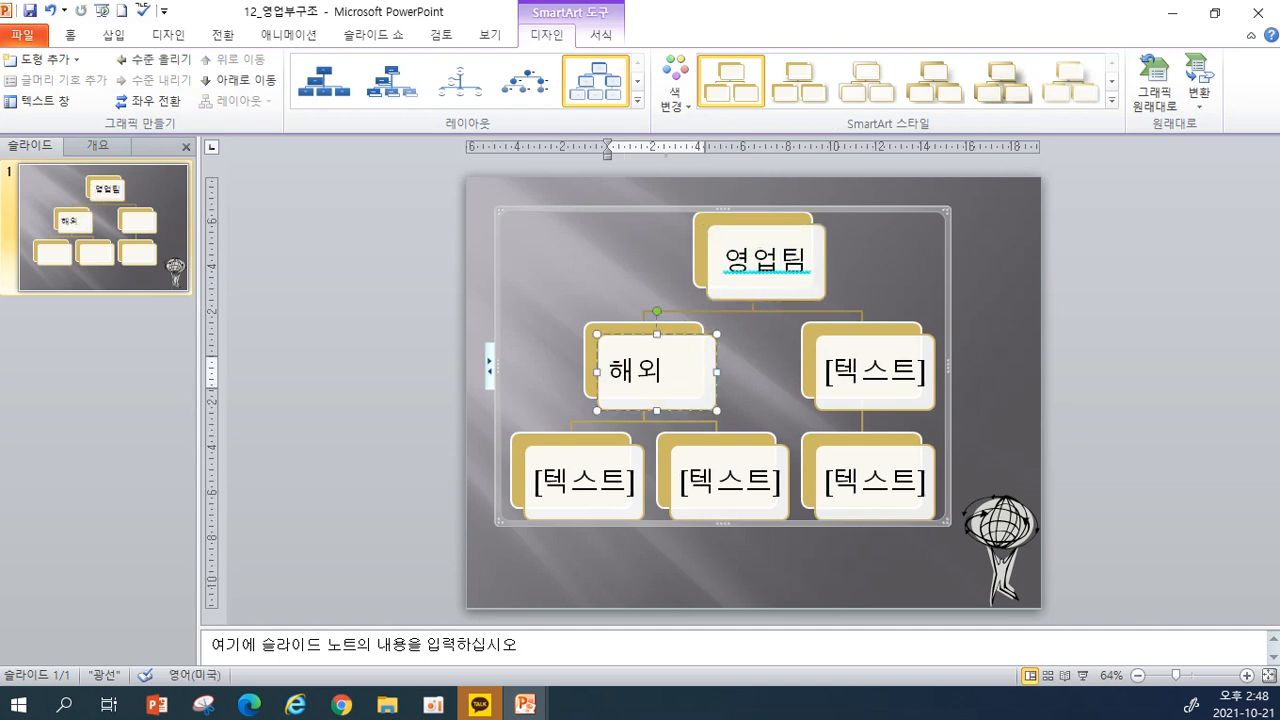
left_click(861, 389)
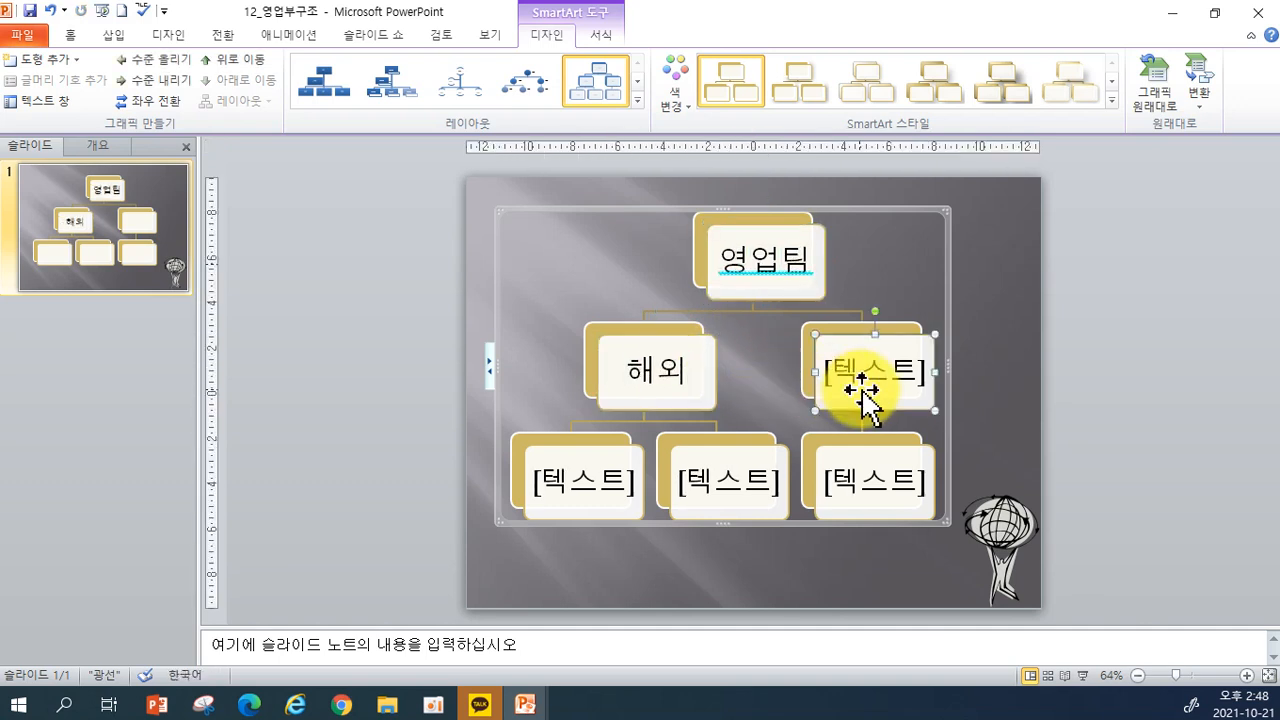
type("ㄱ")
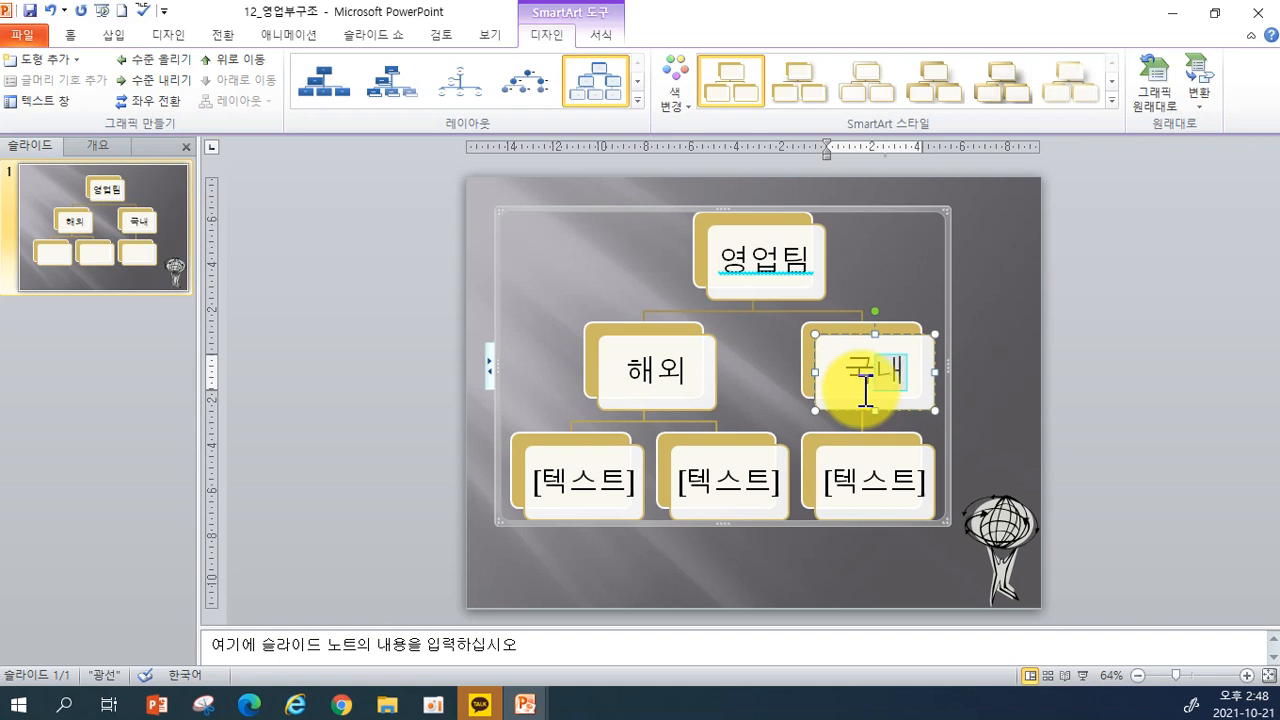
type("내")
- Label the three third-level boxes 동남아, 유럽 and 남부 from left to right
left_click(567, 483)
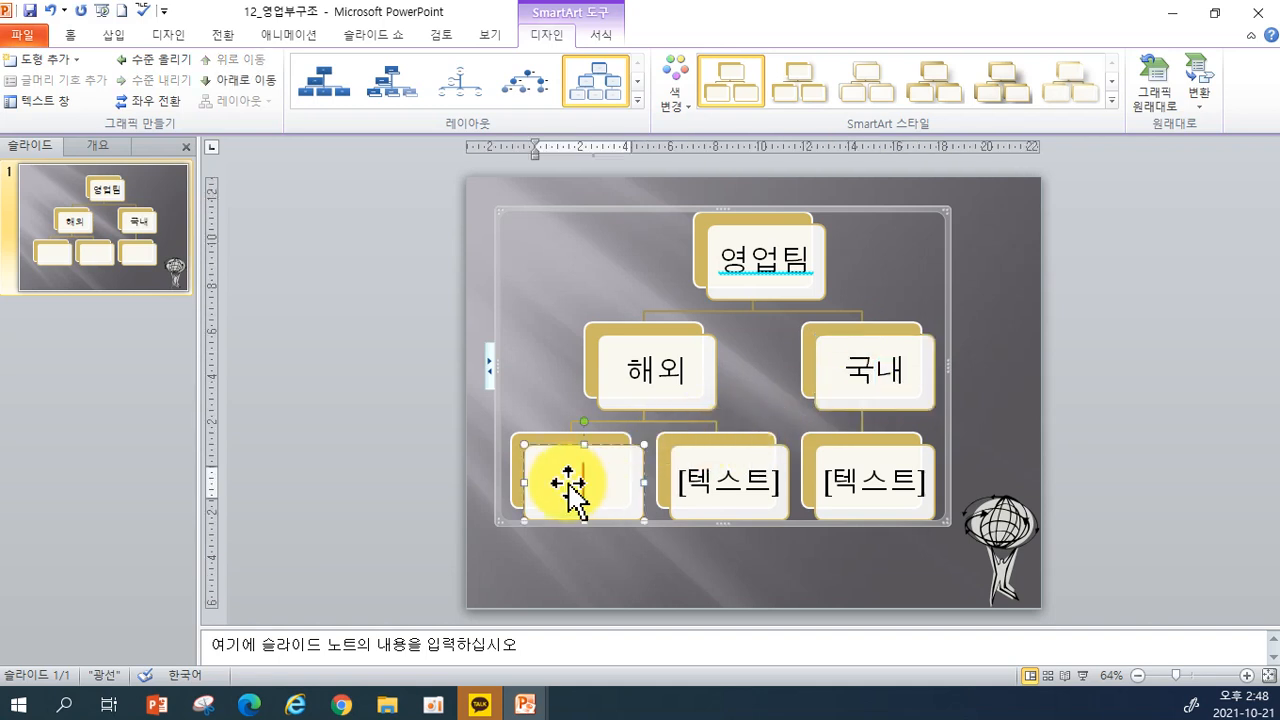
type("동남아")
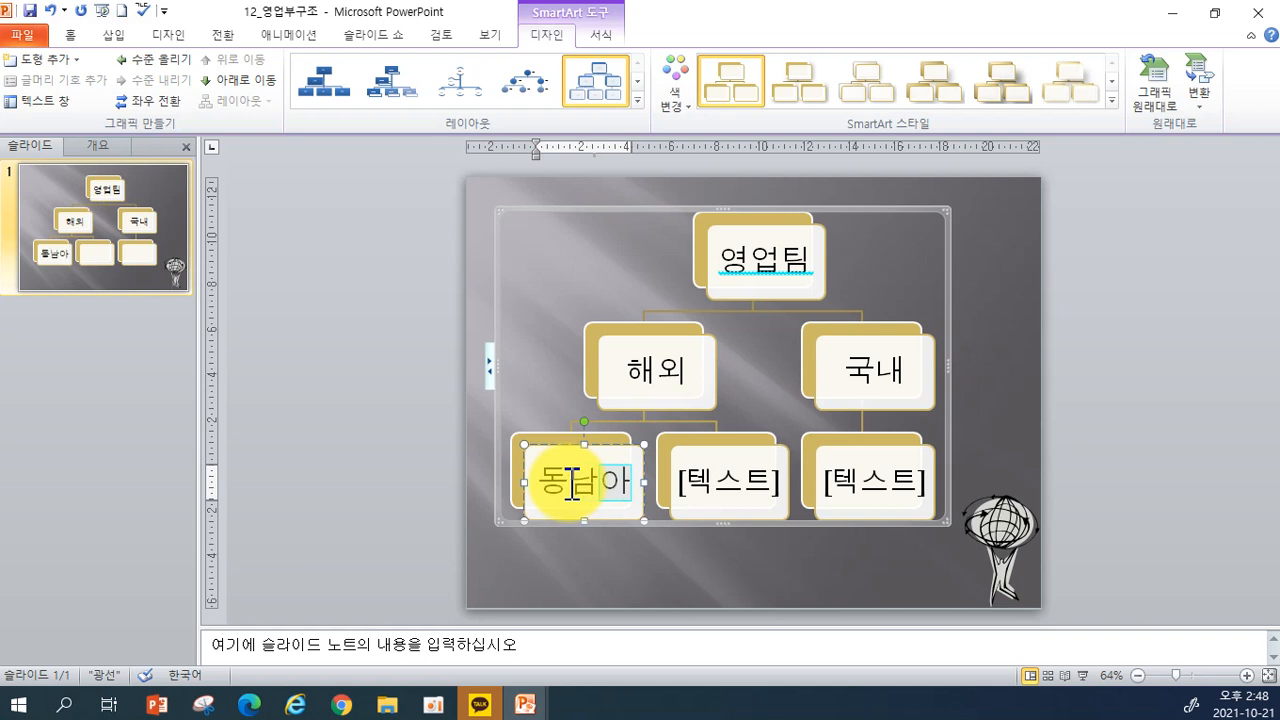
left_click(685, 482)
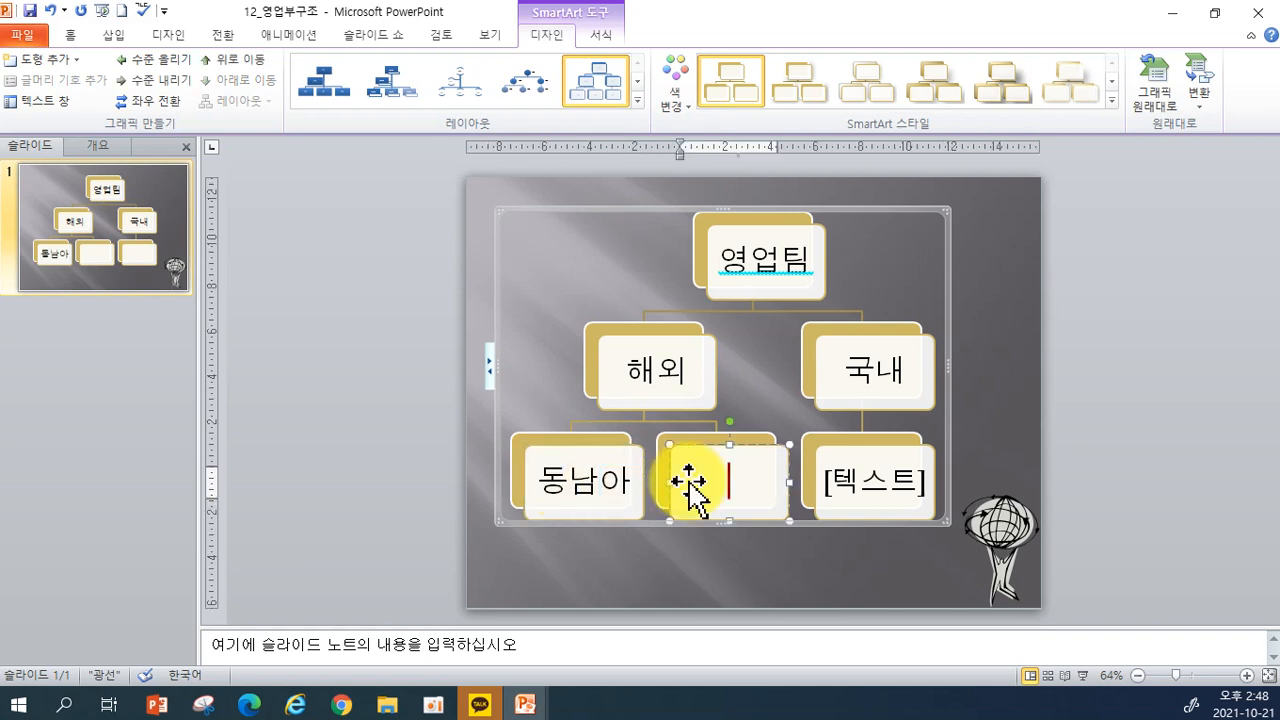
type("유럽")
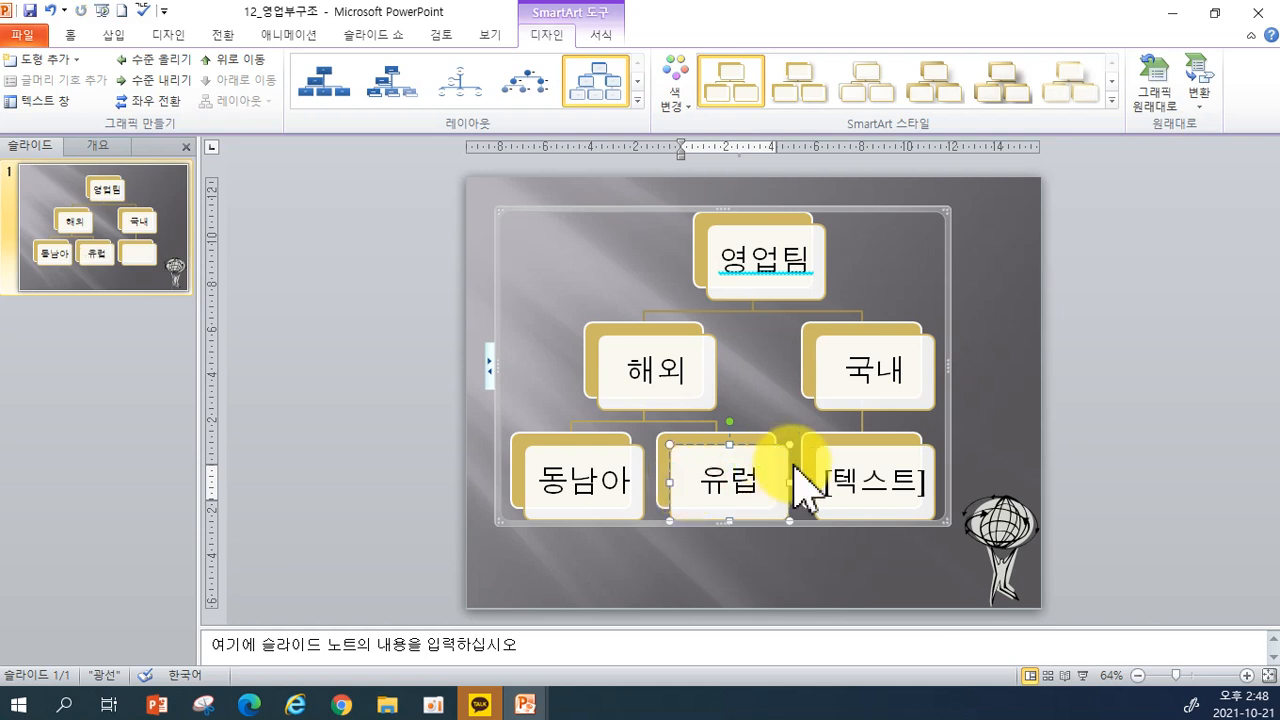
left_click(877, 490)
type("ㄴ")
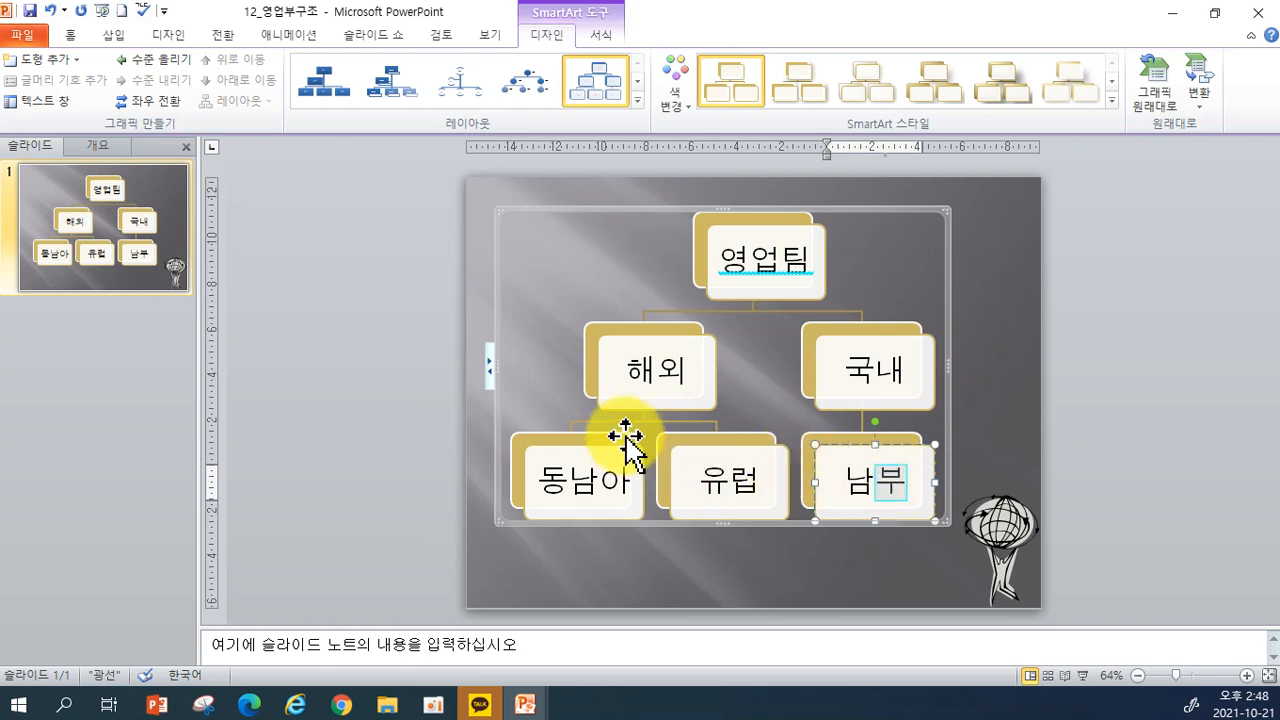
- Add one subordinate shape below the 동남아 box and one below the 유럽 box
left_click(551, 508)
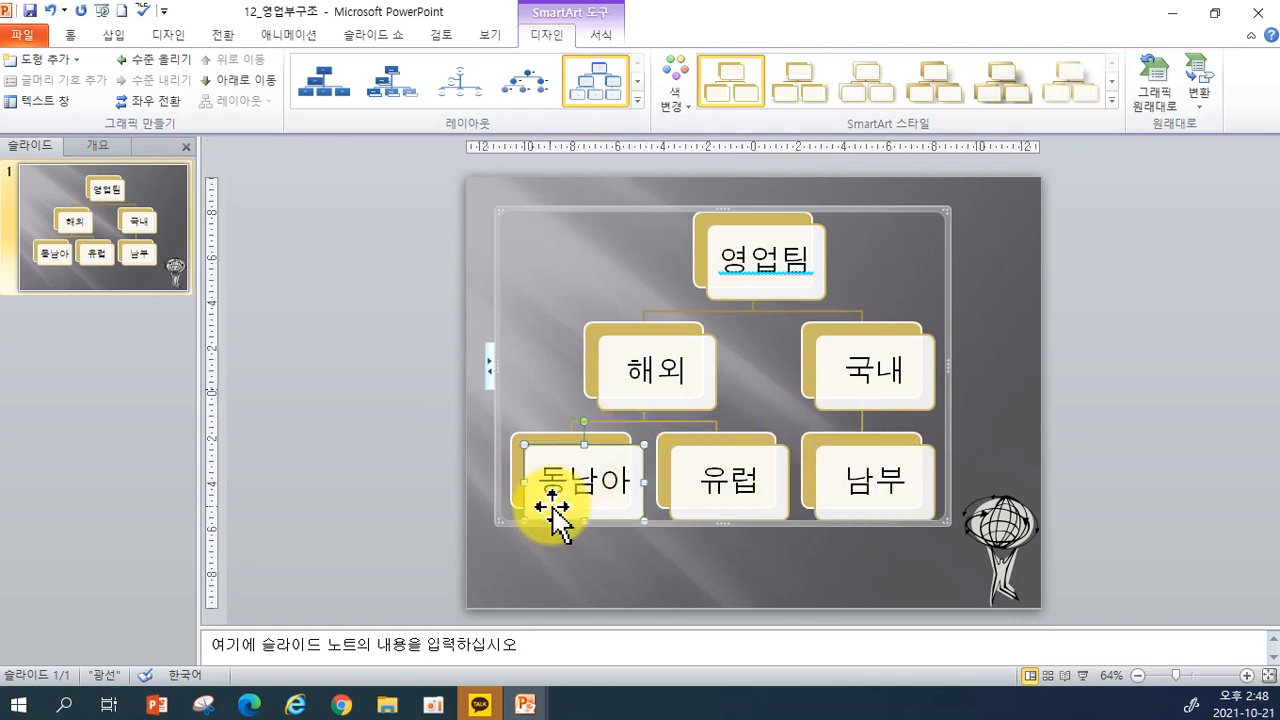
left_click(76, 59)
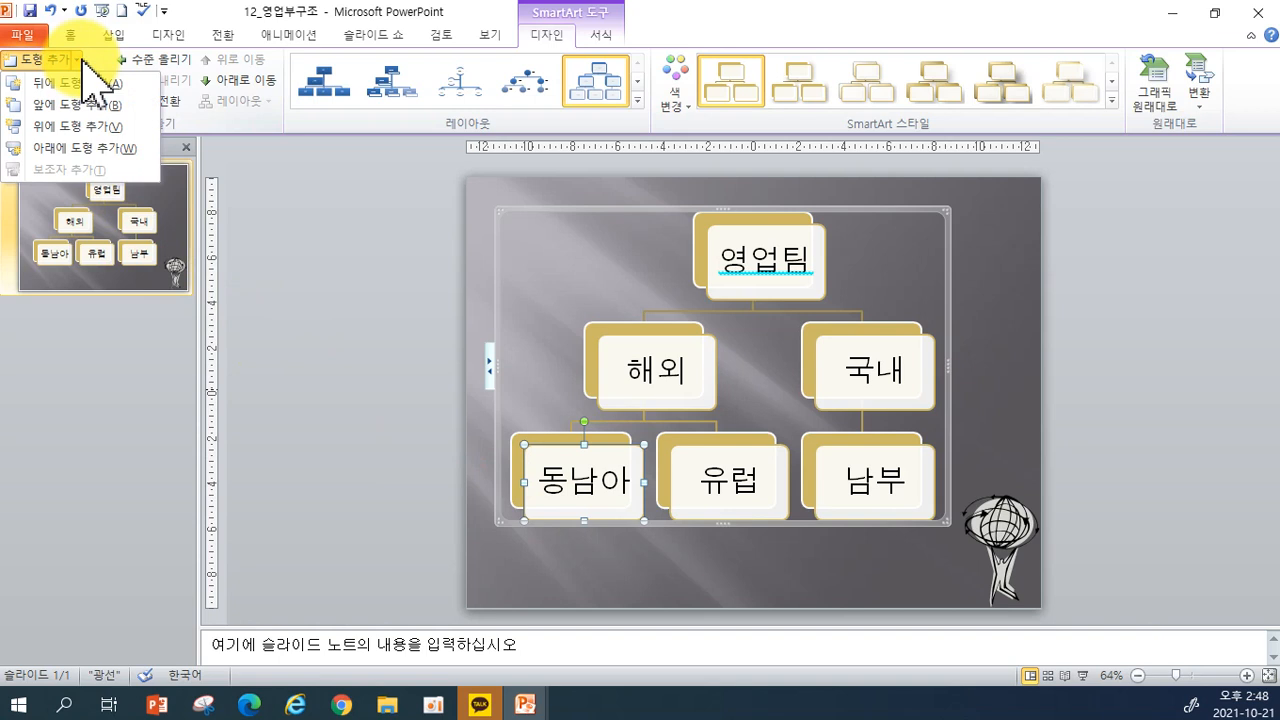
left_click(60, 148)
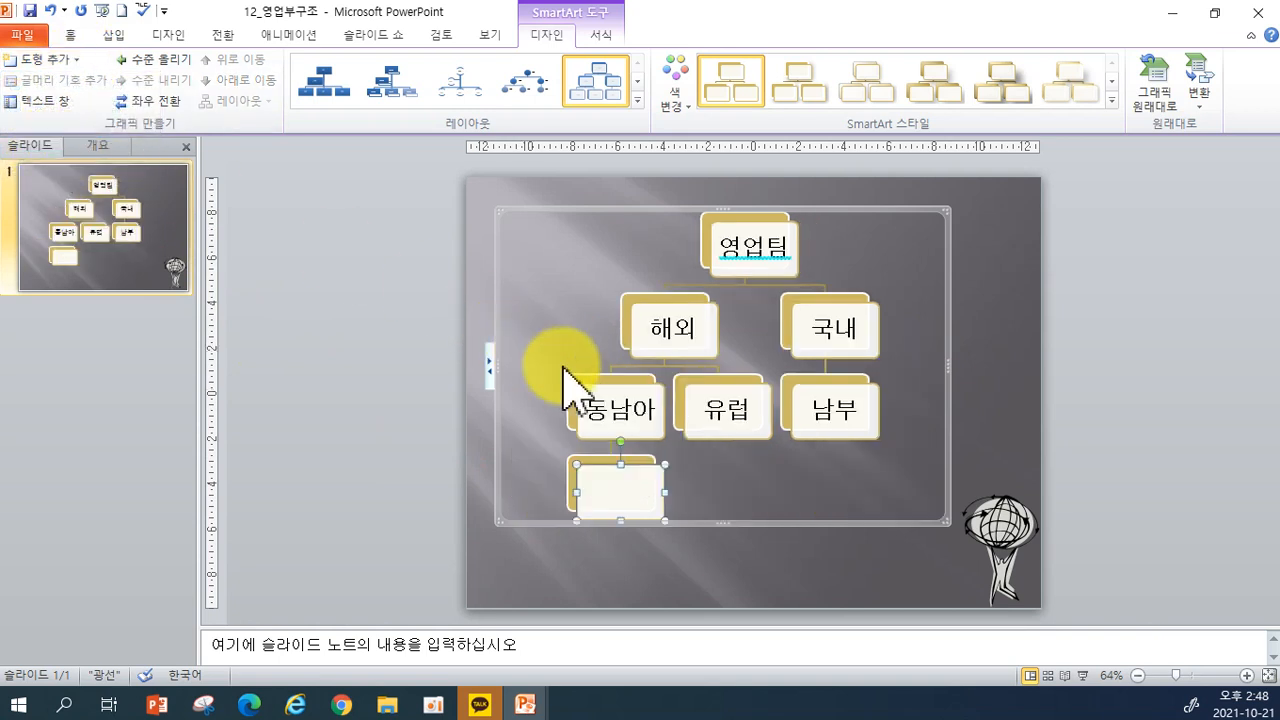
left_click(76, 59)
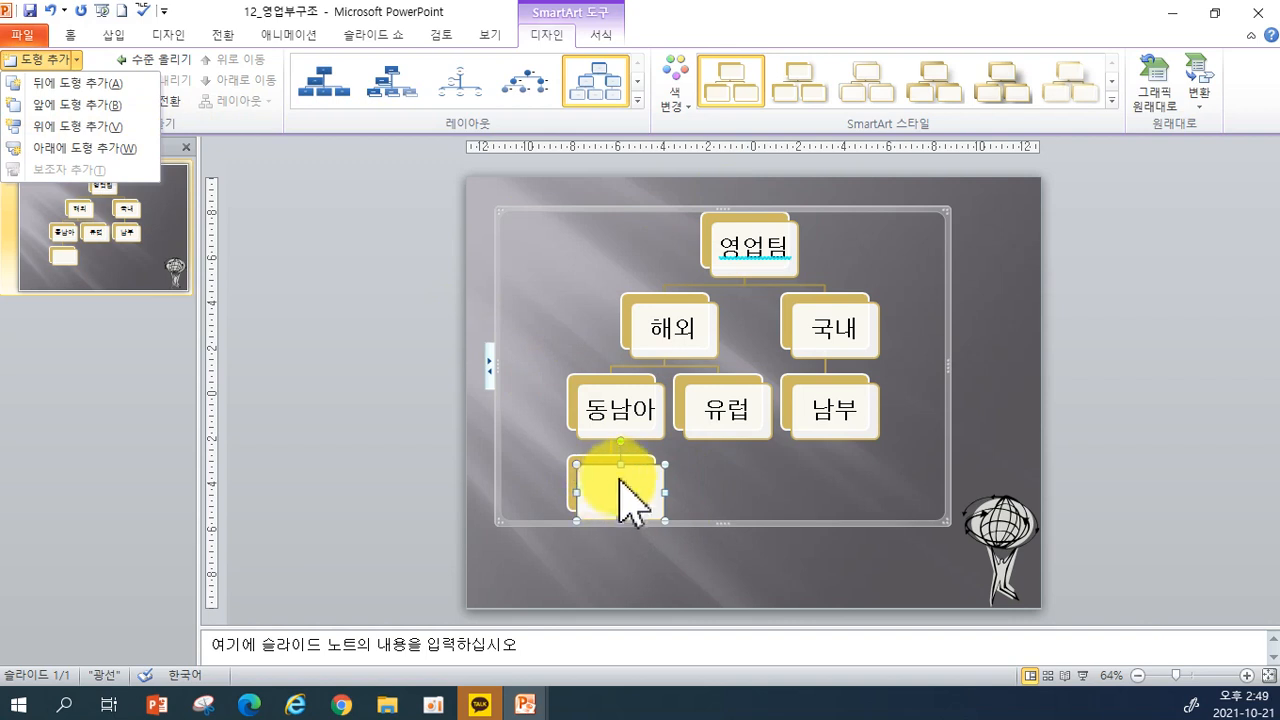
left_click(696, 428)
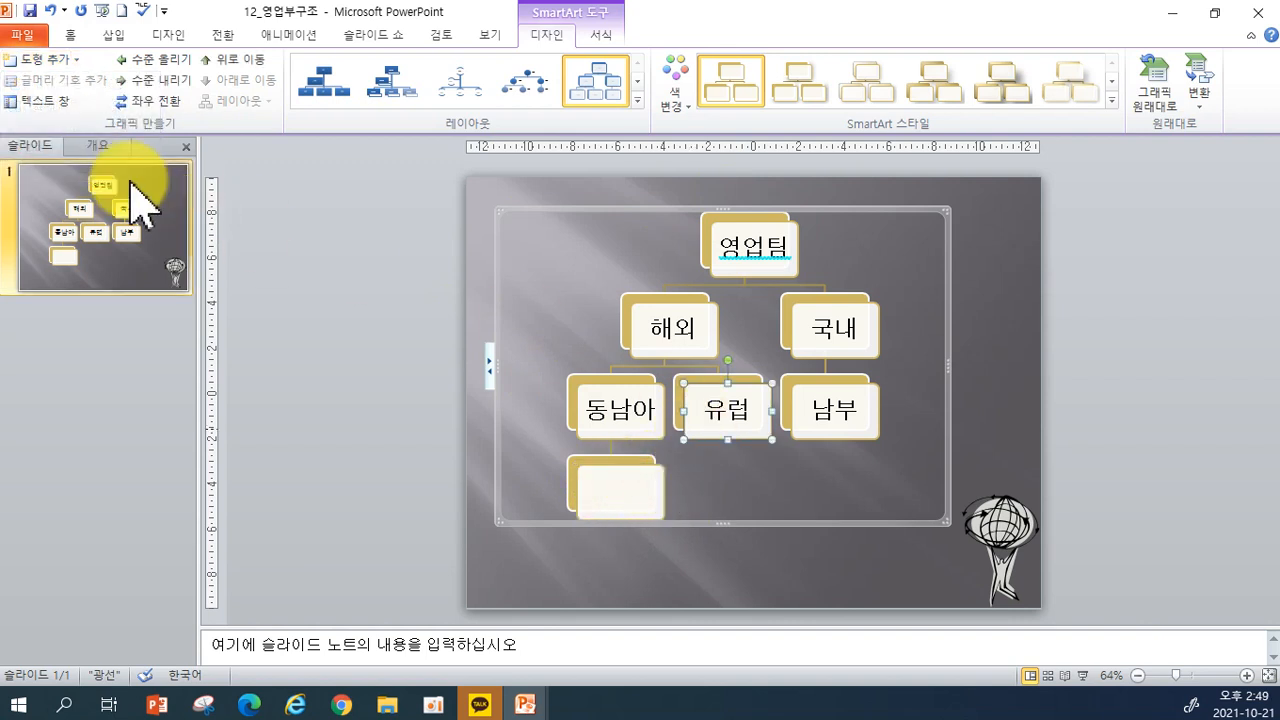
left_click(76, 60)
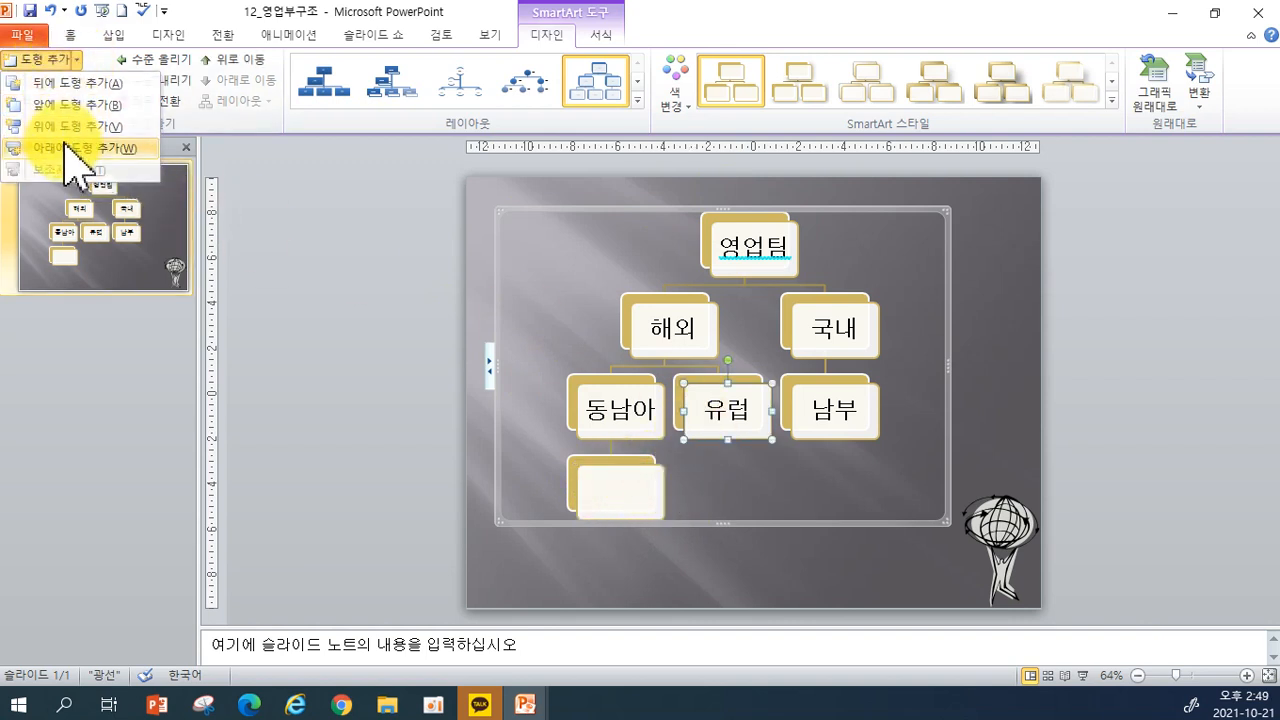
left_click(66, 148)
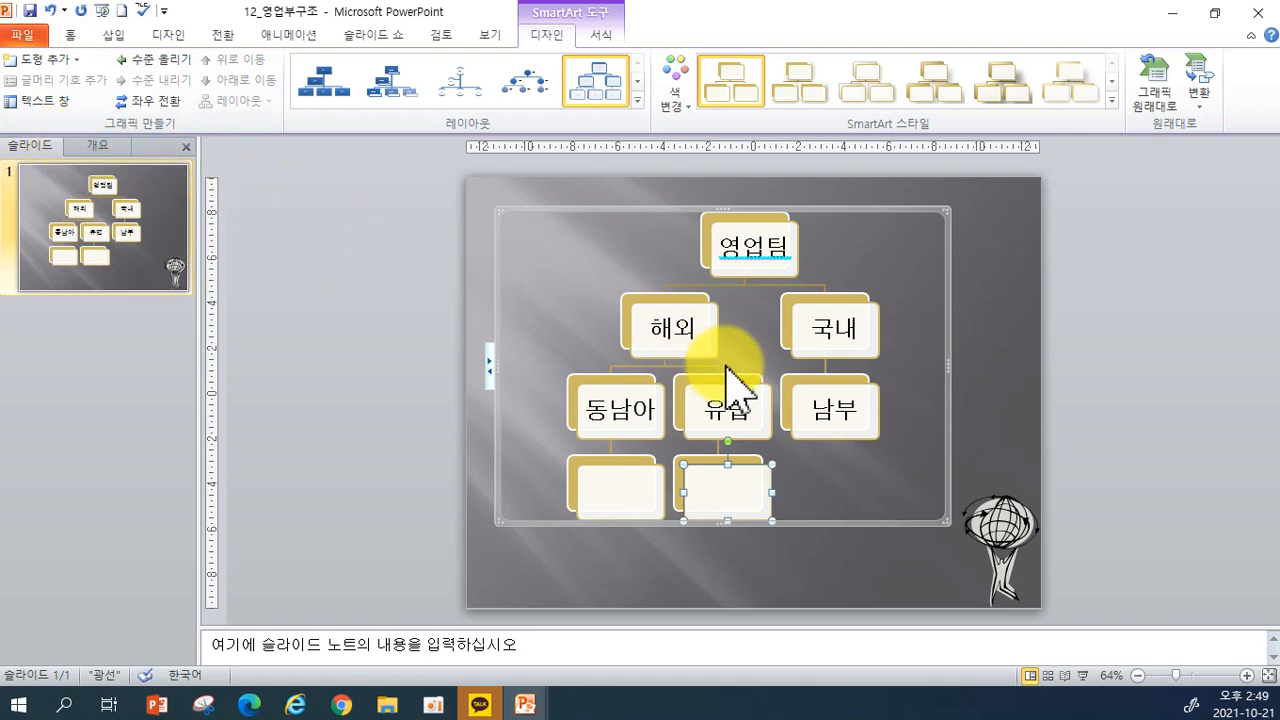
- Add a shape below the 남부 box and a second one after it on the same level
left_click(814, 428)
left_click(76, 60)
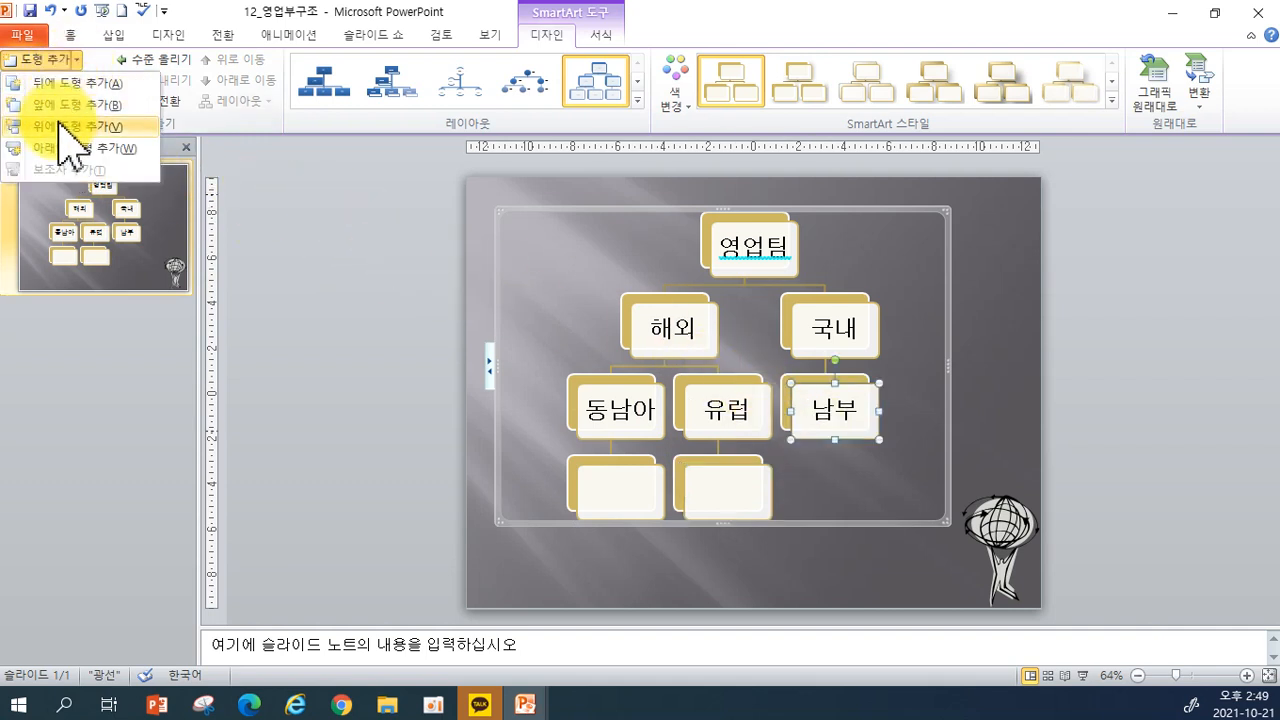
left_click(63, 148)
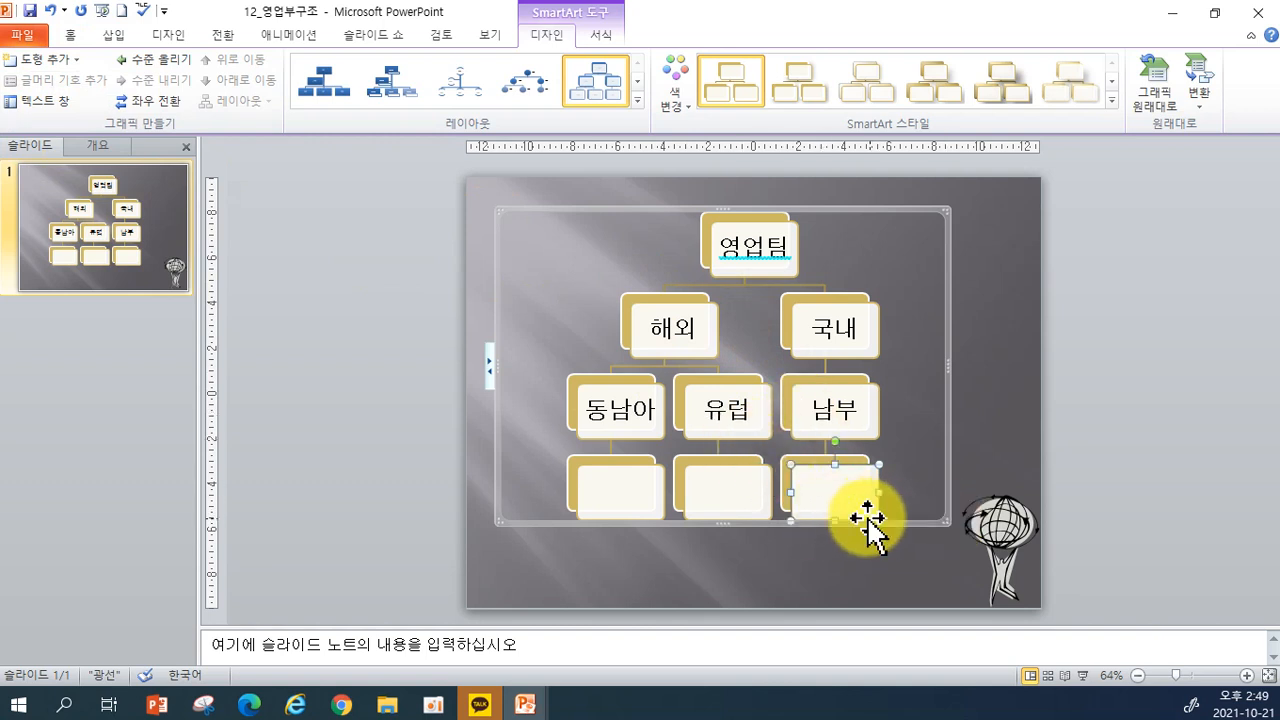
left_click(80, 62)
left_click(82, 98)
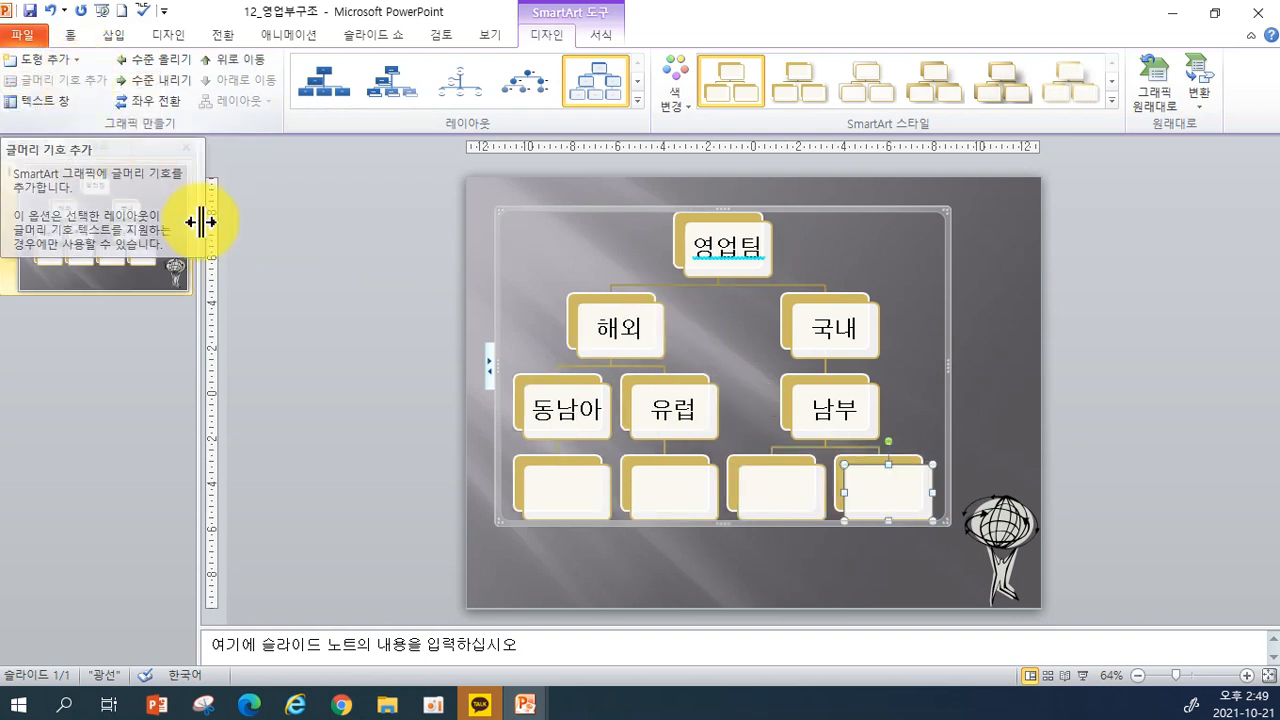
- Label the box under 동남아 as 동아시아 and the box under 유럽 as 동유럽
left_click(565, 490)
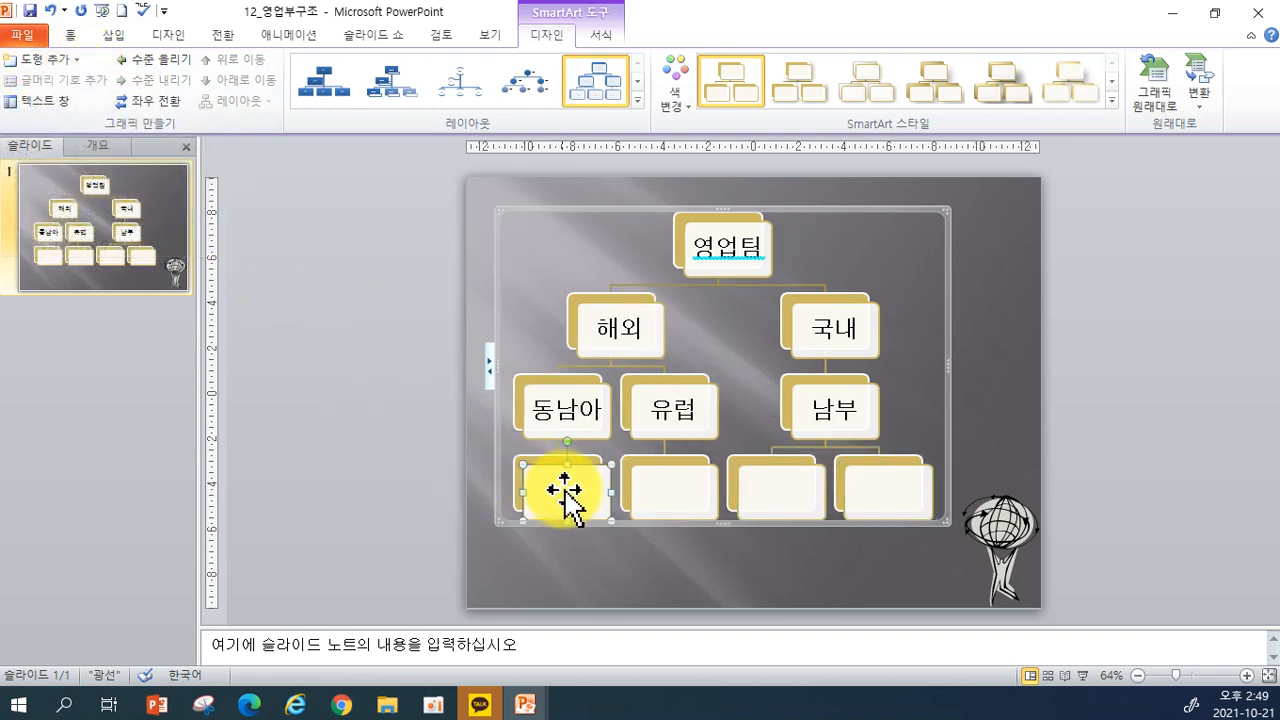
left_click(565, 490)
type("동아시아")
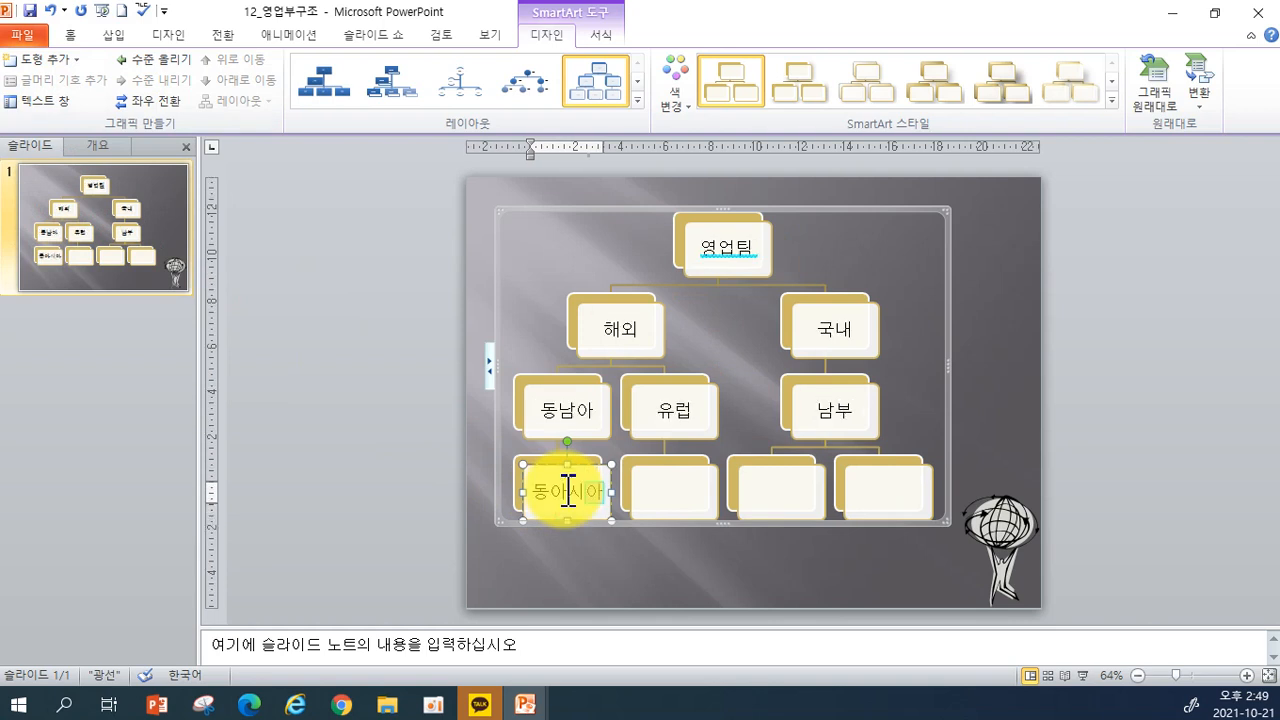
left_click(686, 487)
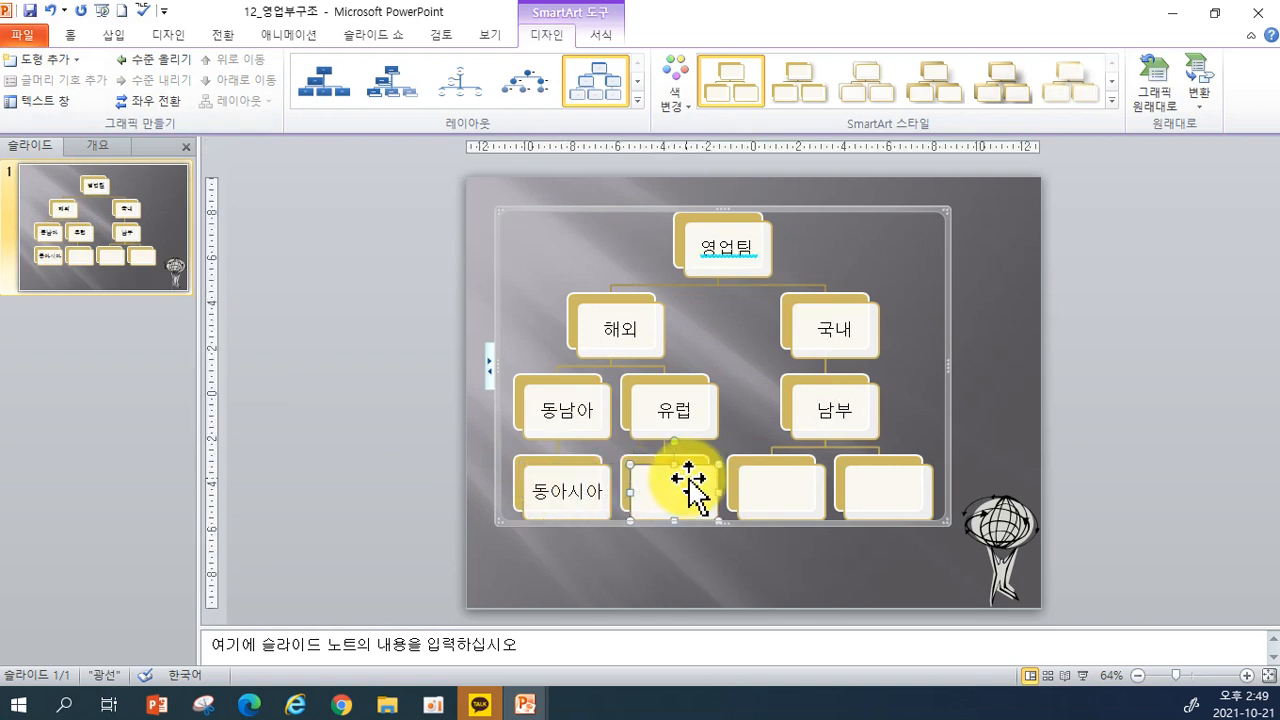
left_click(688, 485)
type("동유")
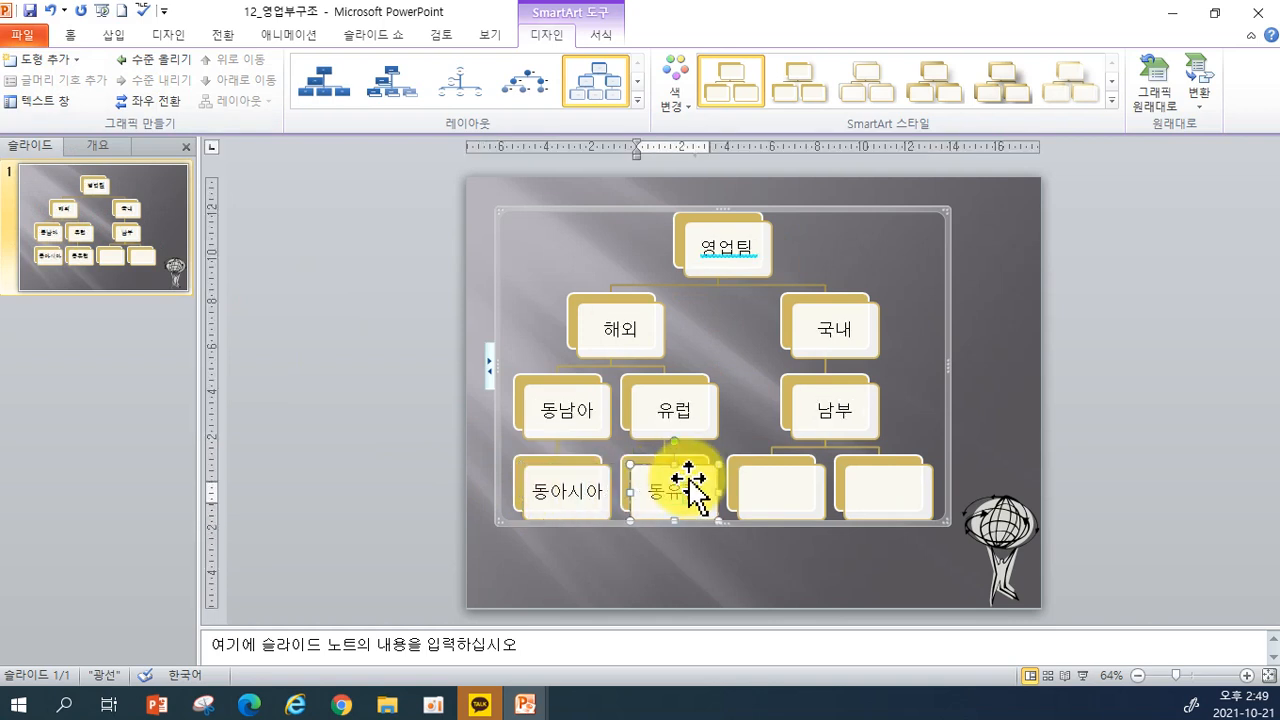
type("럽")
- Label the two boxes under 남부 as 경상지역 and 전라지역
left_click(771, 495)
left_click(771, 495)
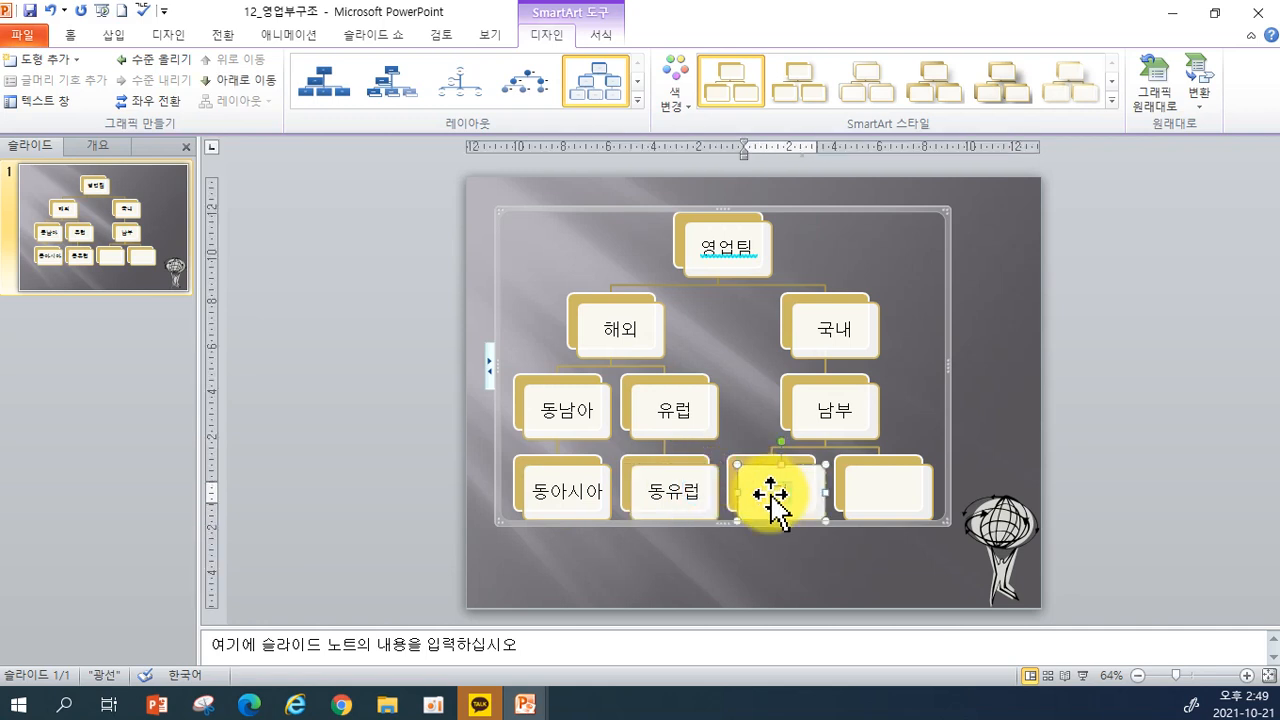
key("BackSpace")
key("BackSpace")
key("BackSpace")
key("BackSpace")
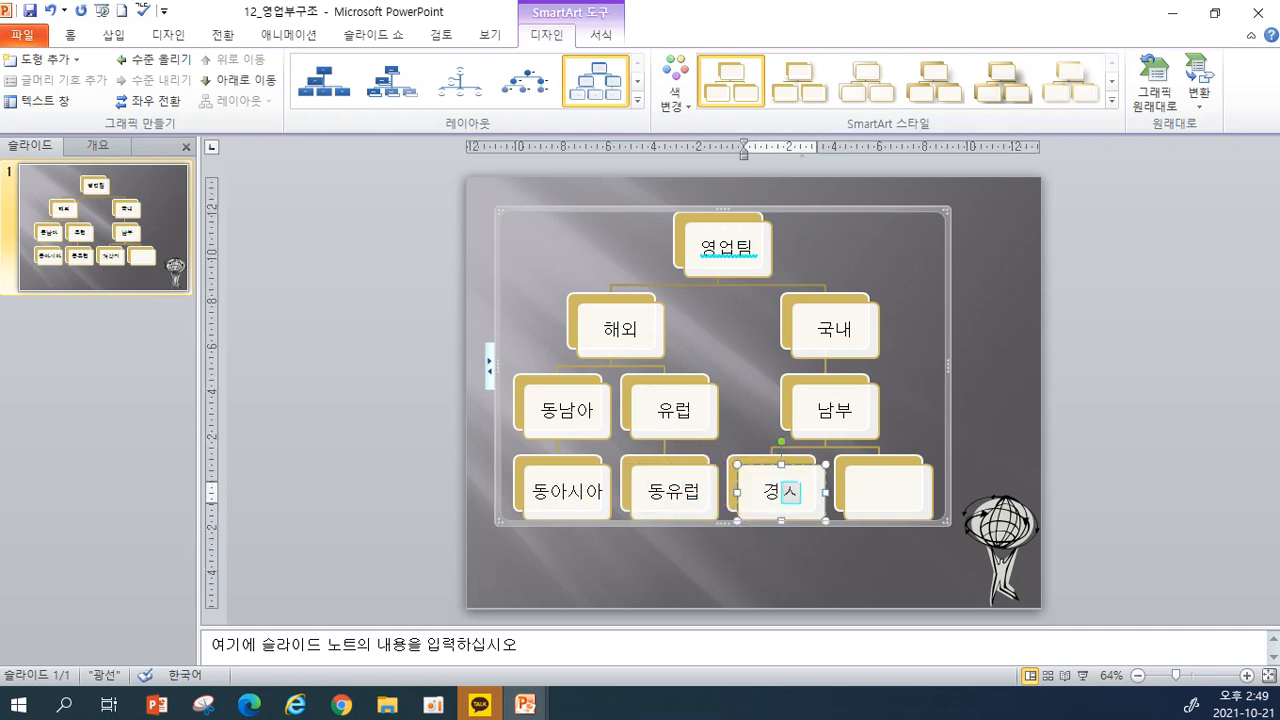
left_click(893, 490)
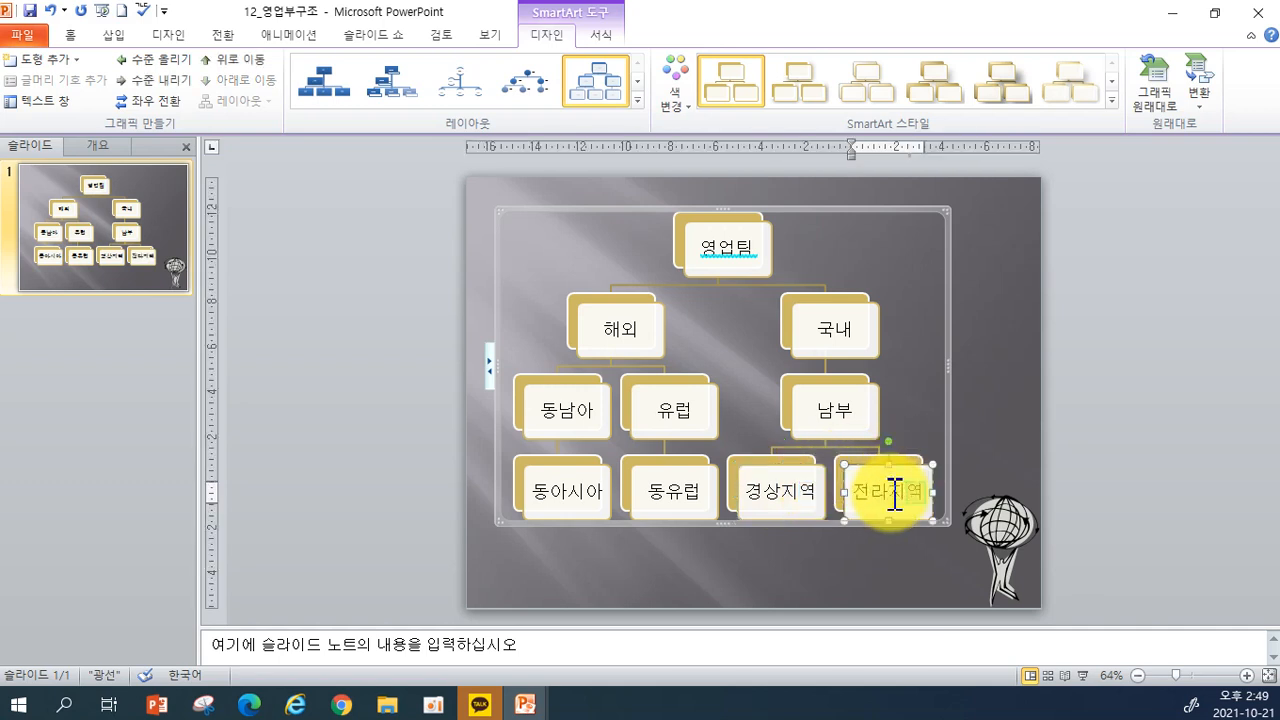
left_click(429, 551)
- Recolour the whole SmartArt graphic with the fourth 색상형 colour variation
left_click(748, 309)
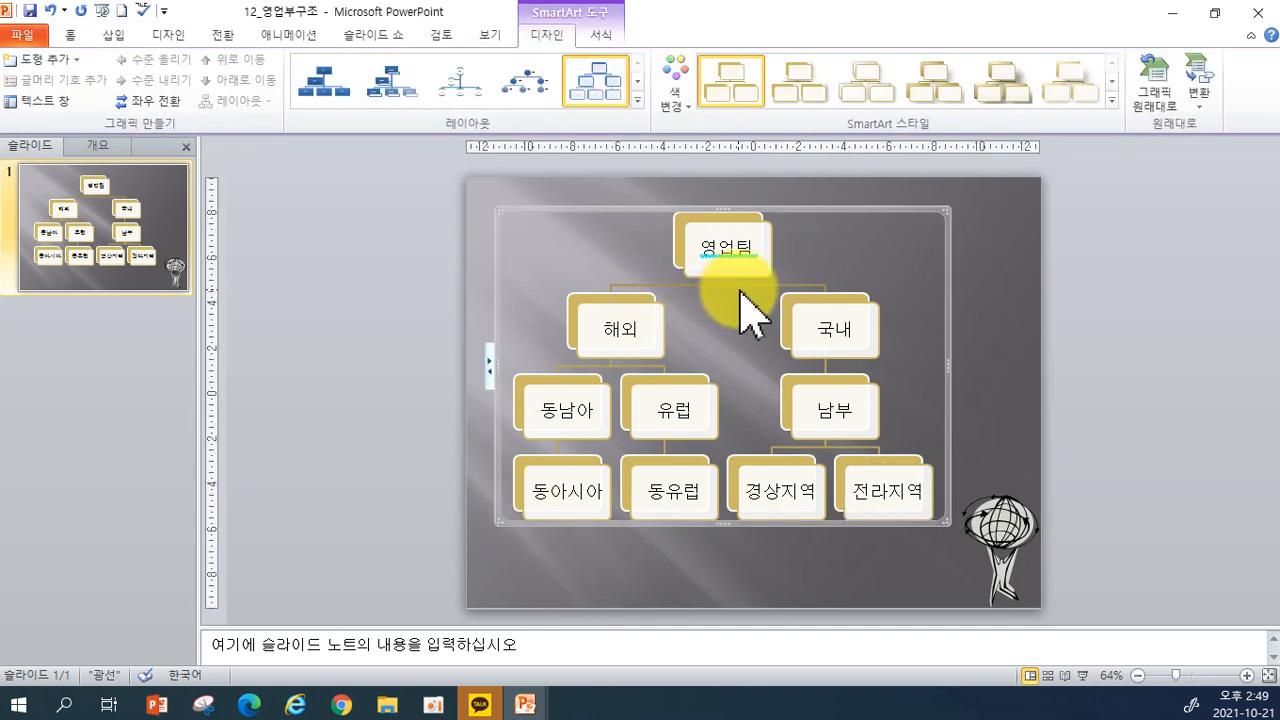
left_click(647, 205)
left_click(693, 217)
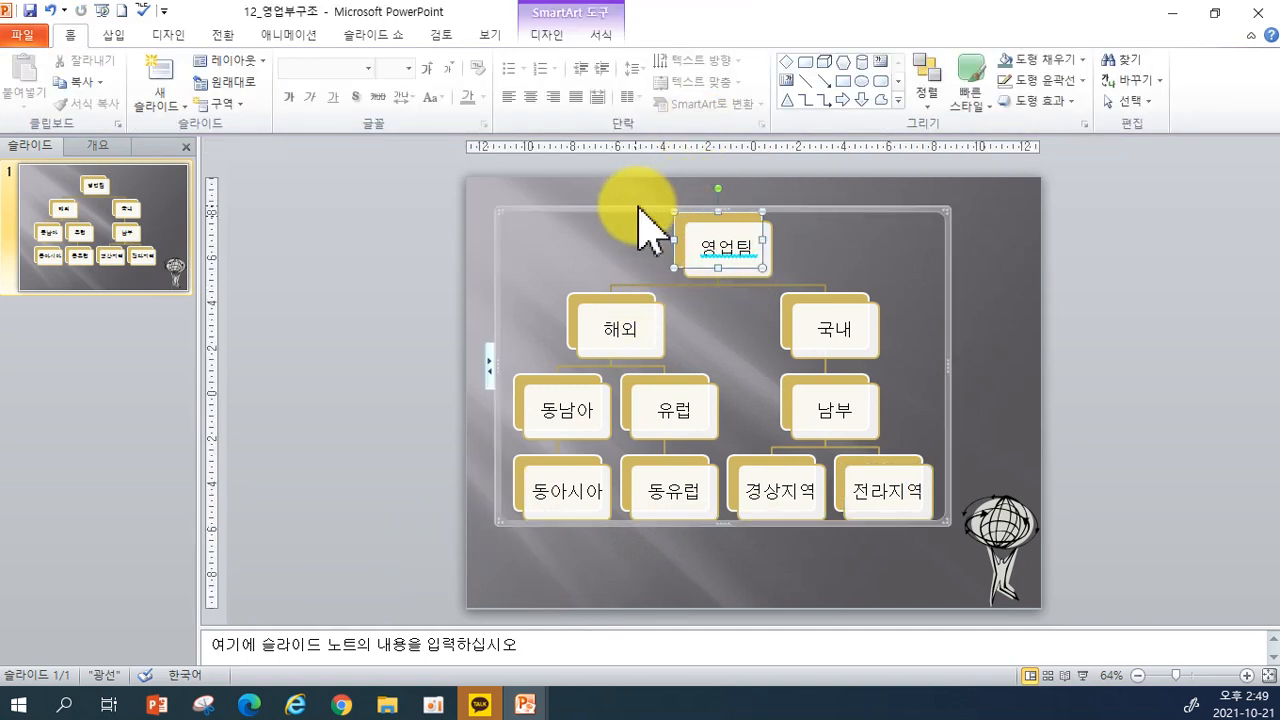
left_click(640, 207)
left_click(691, 222)
left_click(664, 212)
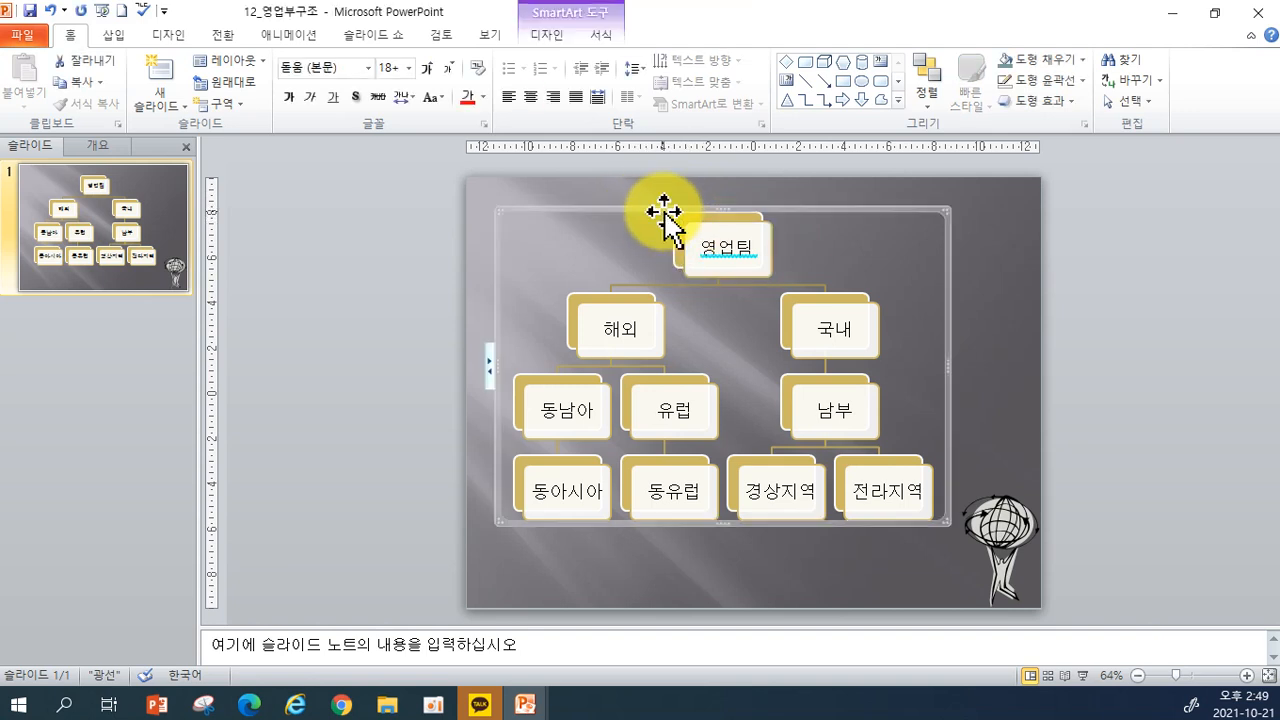
left_click(548, 34)
left_click(676, 85)
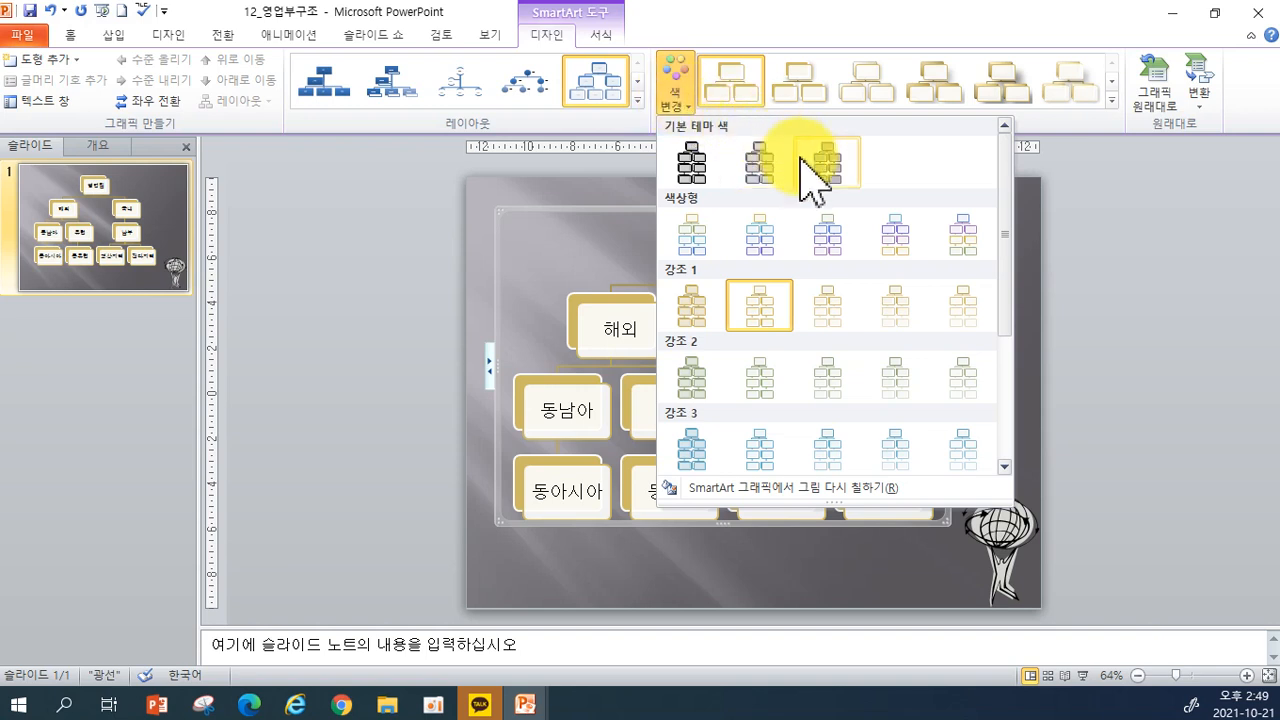
left_click(890, 245)
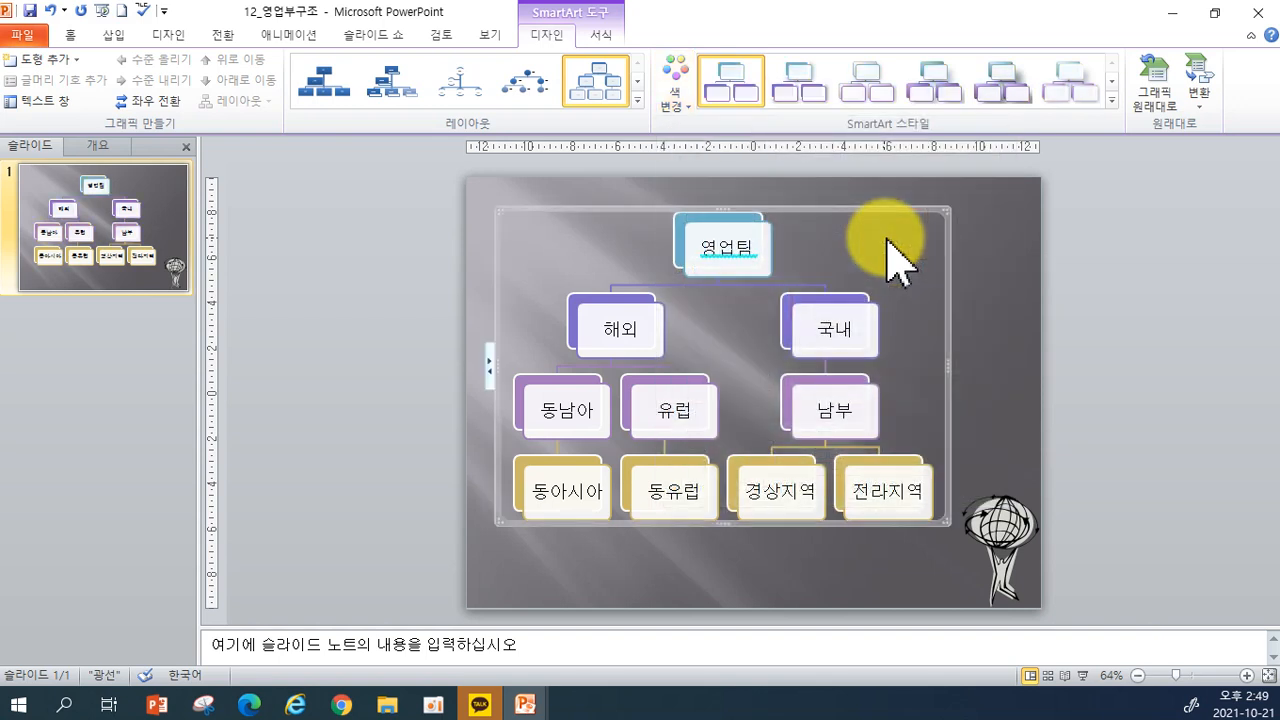
- Apply the third 3차원 SmartArt style to the hierarchy graphic and deselect it
left_click(1111, 99)
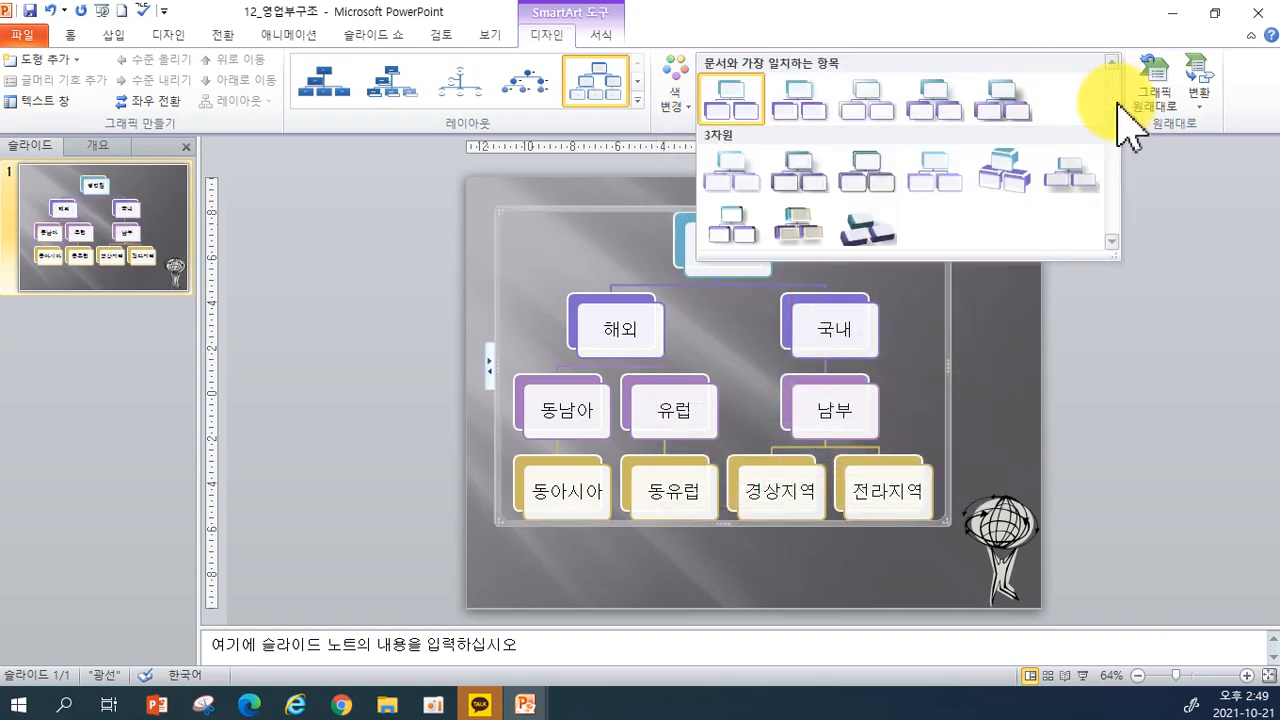
left_click(860, 186)
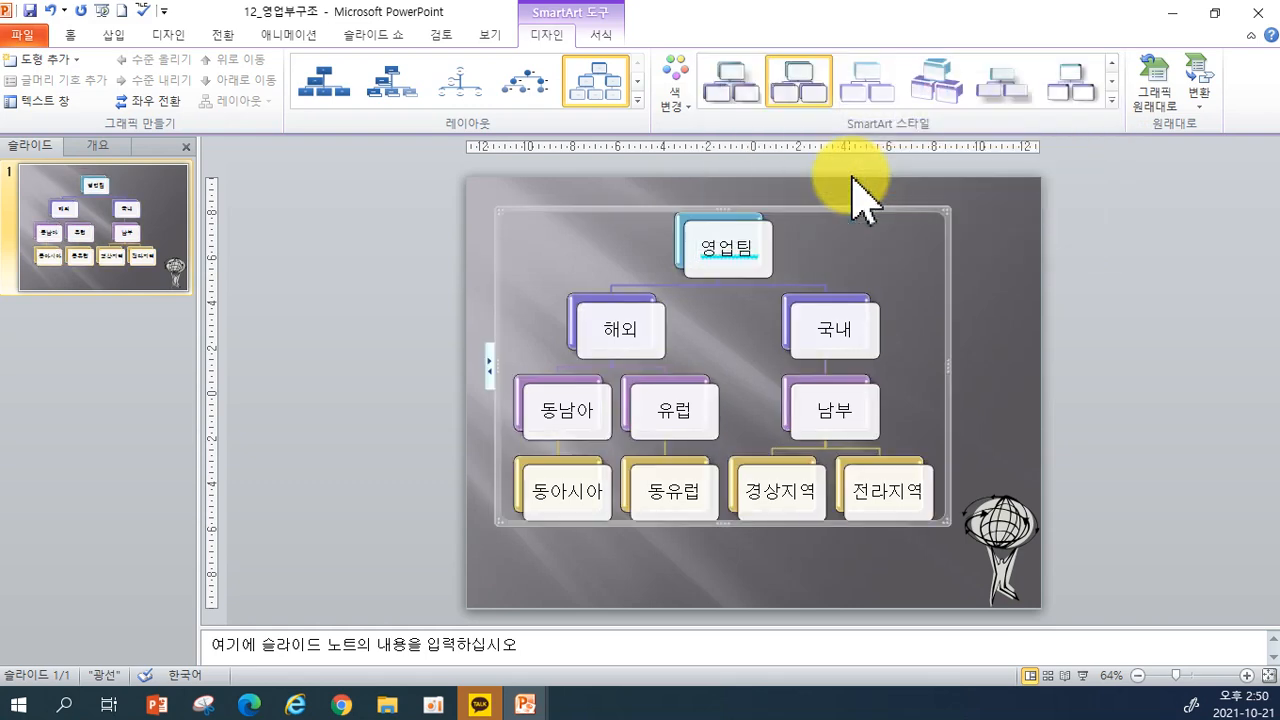
left_click(1143, 327)
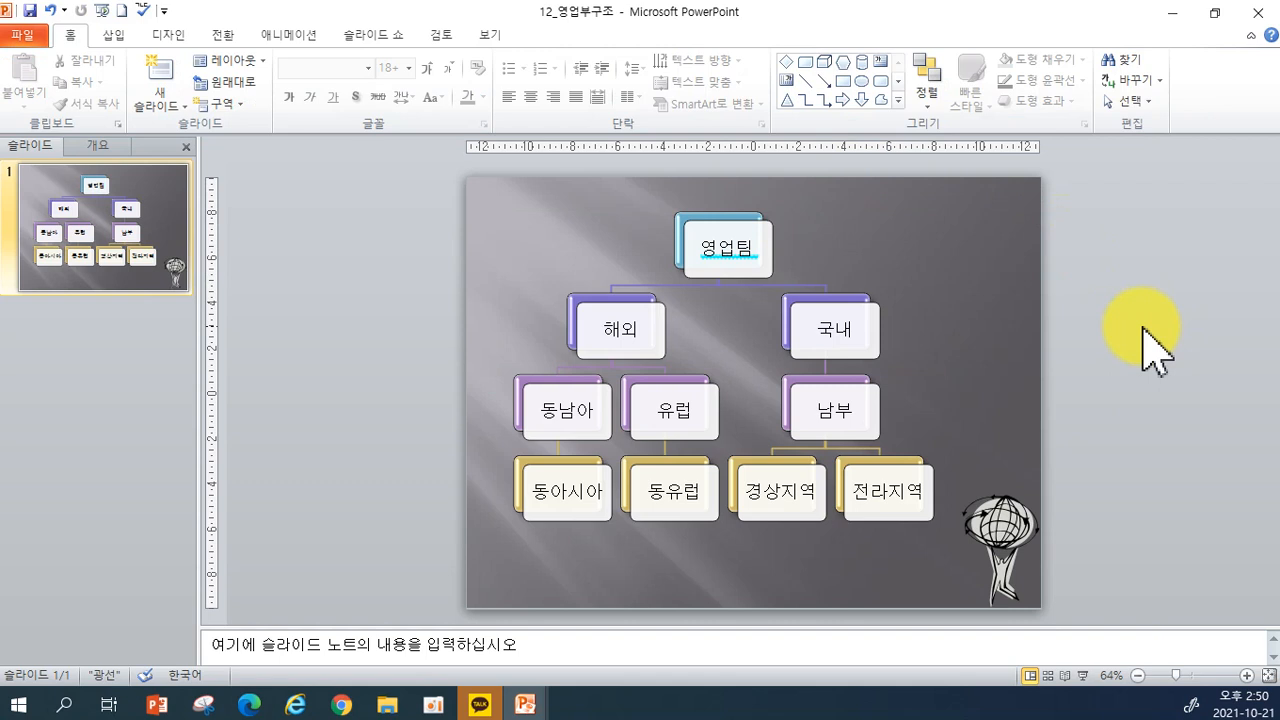